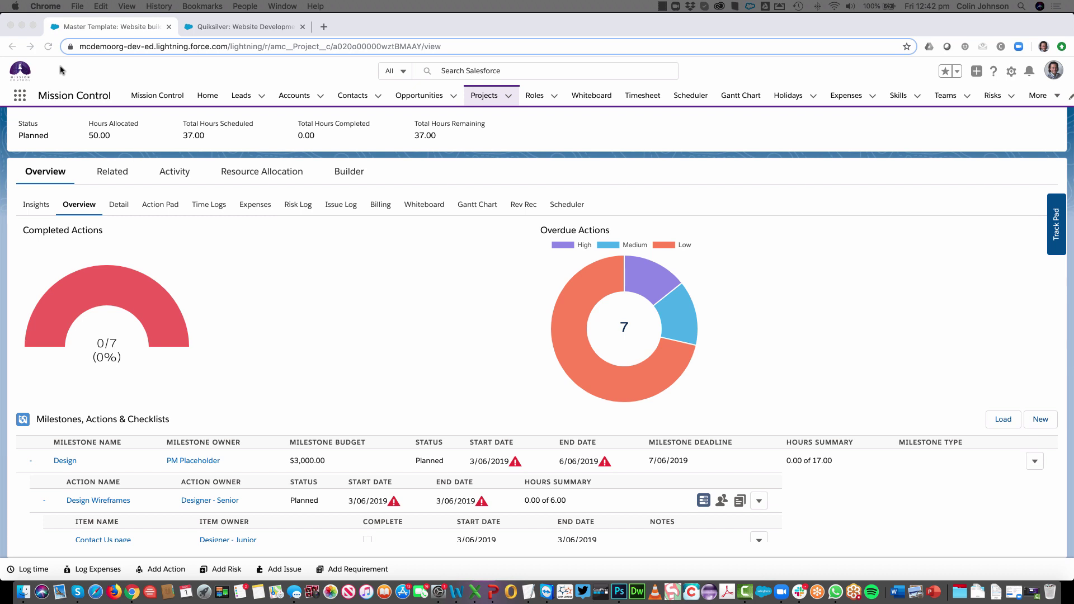
- Examine the milestones, actions and checklist items of the Master Template: Website build project
scroll(199, 244, "up", 2)
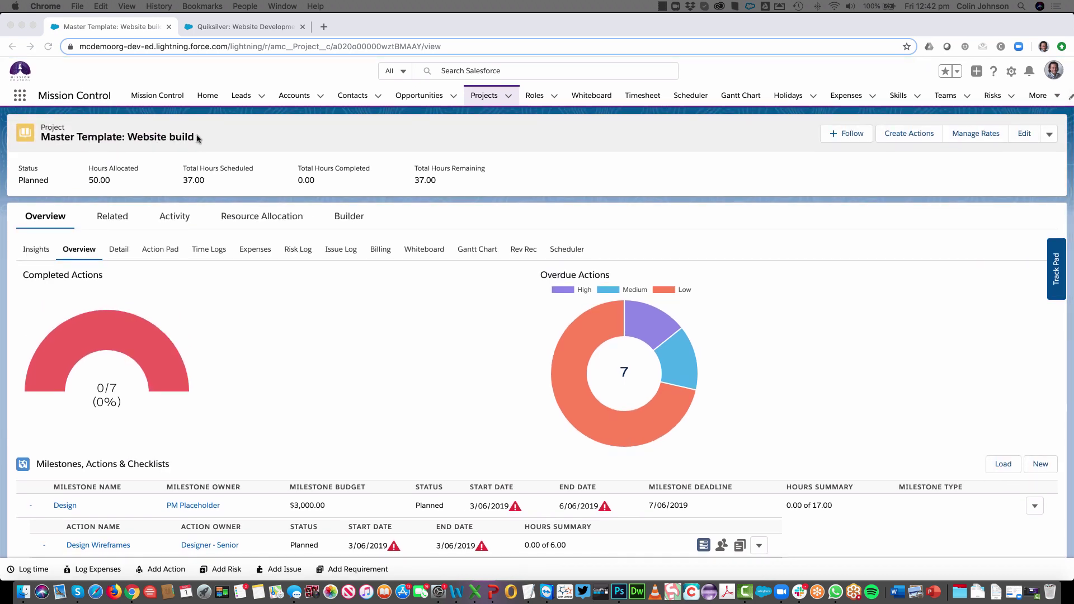
scroll(208, 336, "down", 3)
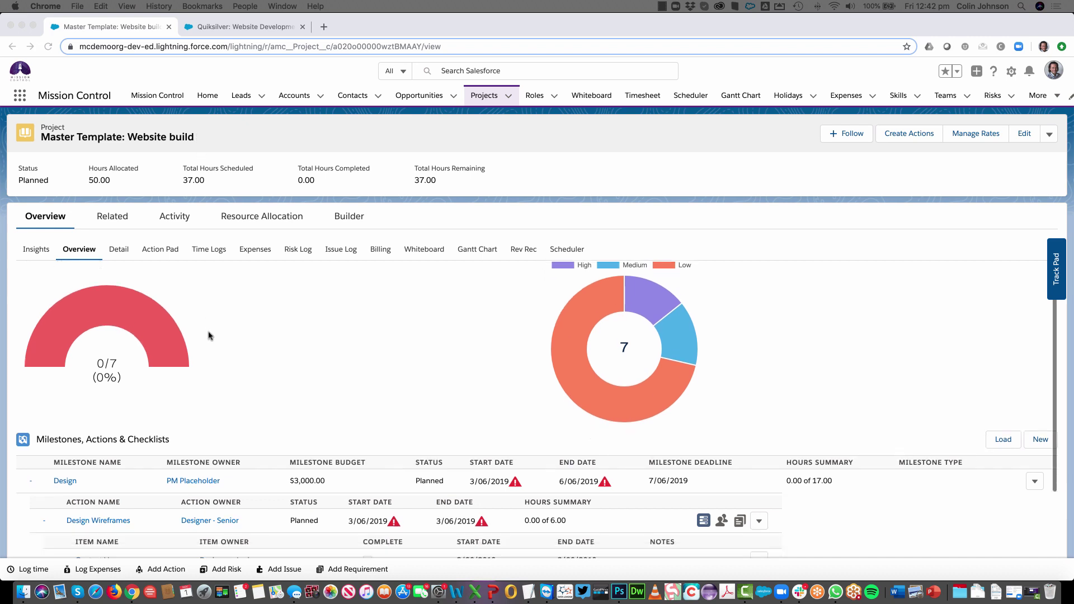
scroll(208, 336, "down", 1)
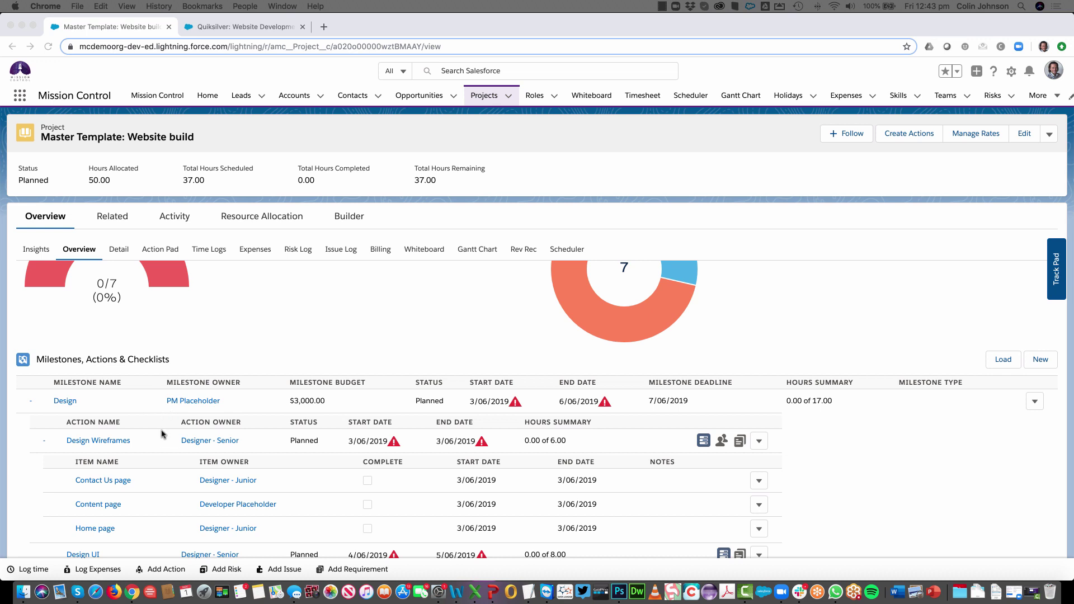
scroll(178, 521, "down", 2)
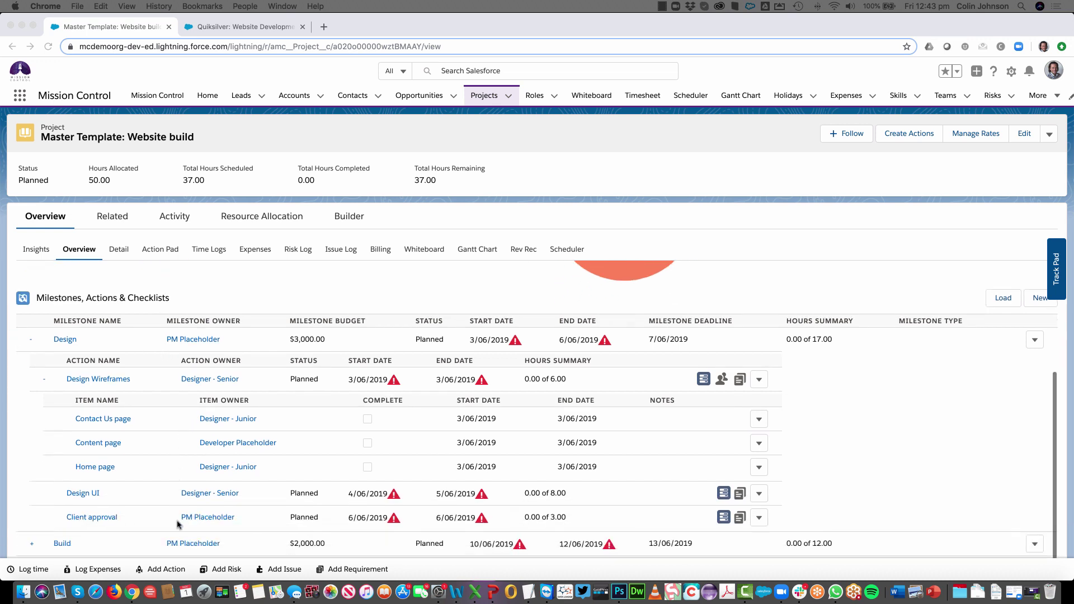
scroll(178, 524, "up", 5)
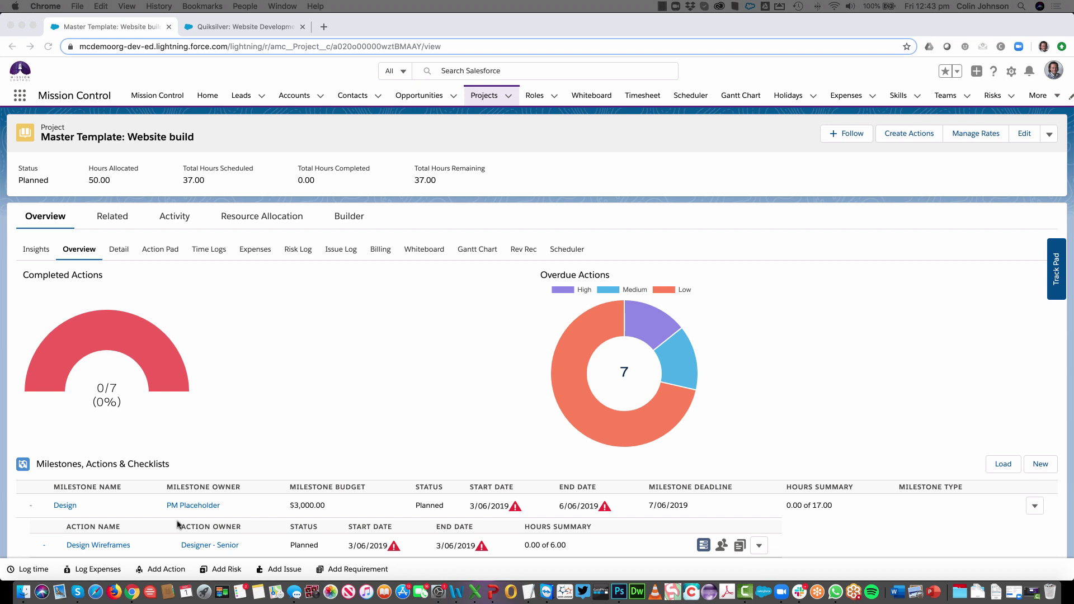
- Switch to the Quiksilver: Website Development opportunity, enable its Generate Project option and save the record
left_click(230, 28)
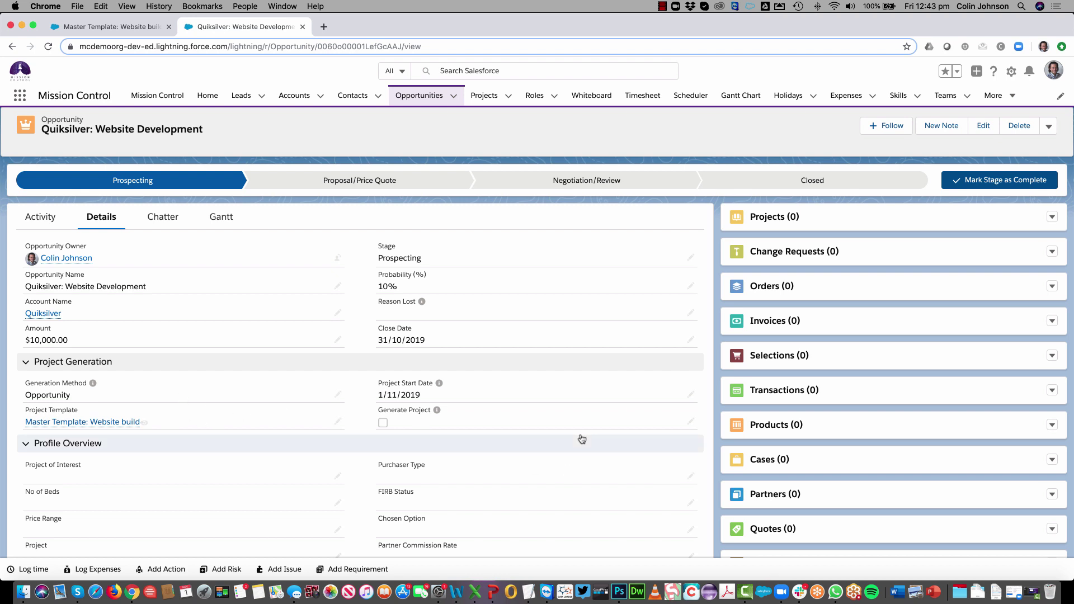
left_click(691, 421)
left_click(374, 418)
left_click(379, 541)
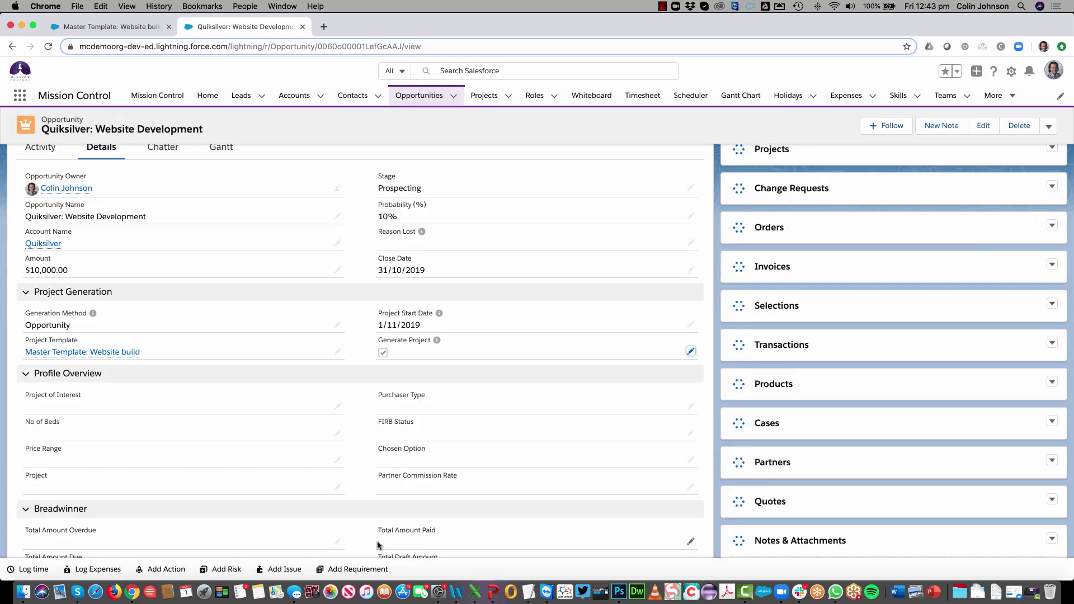
- Open the Quiksilver: Website Development project generated from the opportunity and start its resource Reassignment wizard
scroll(378, 546, "up", 3)
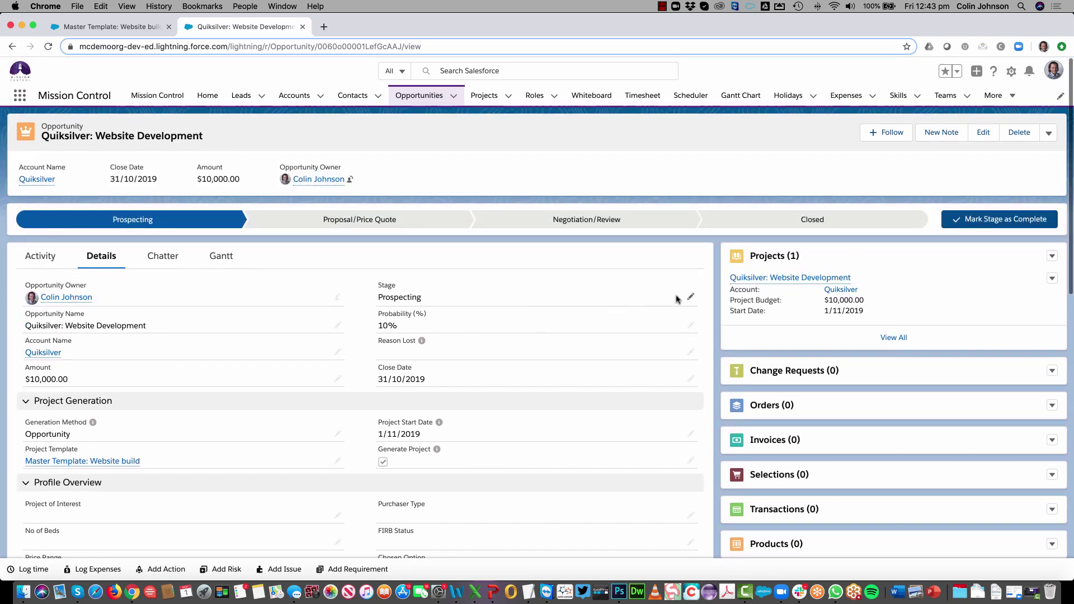
left_click(768, 276)
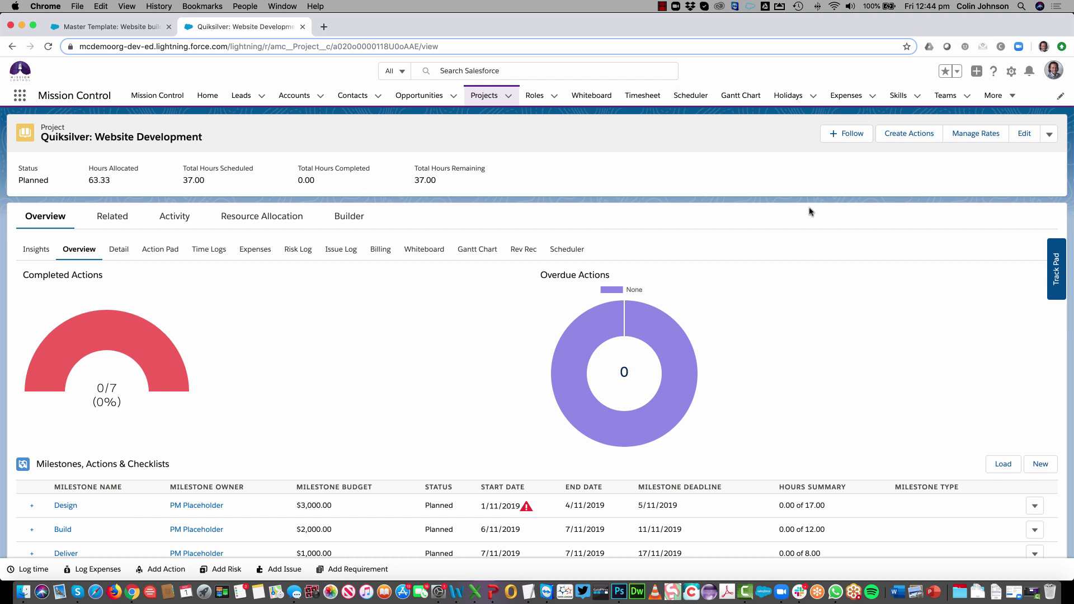
left_click(1048, 137)
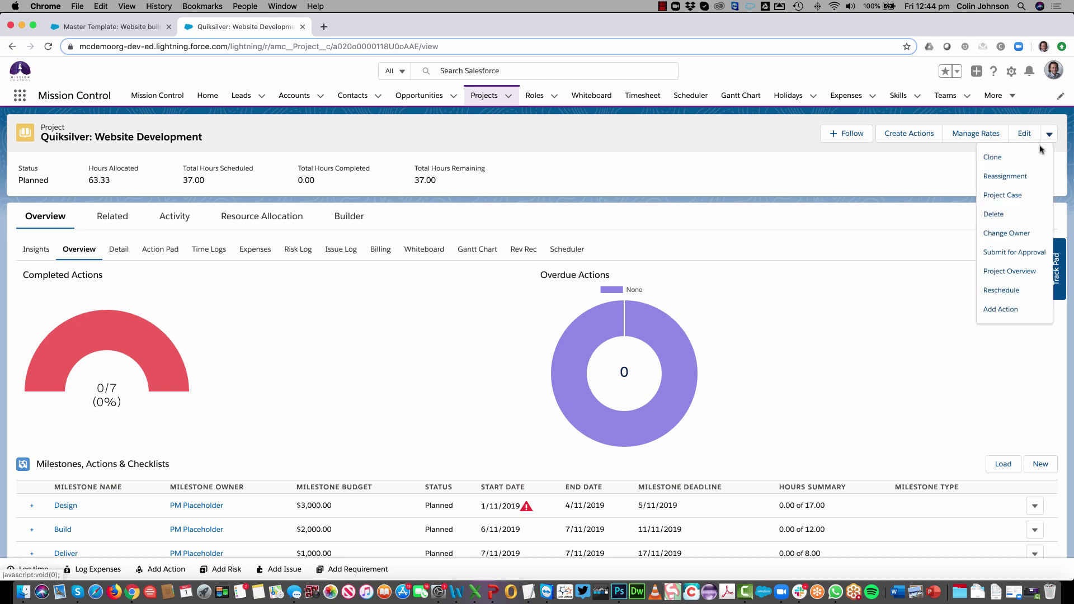
left_click(1009, 177)
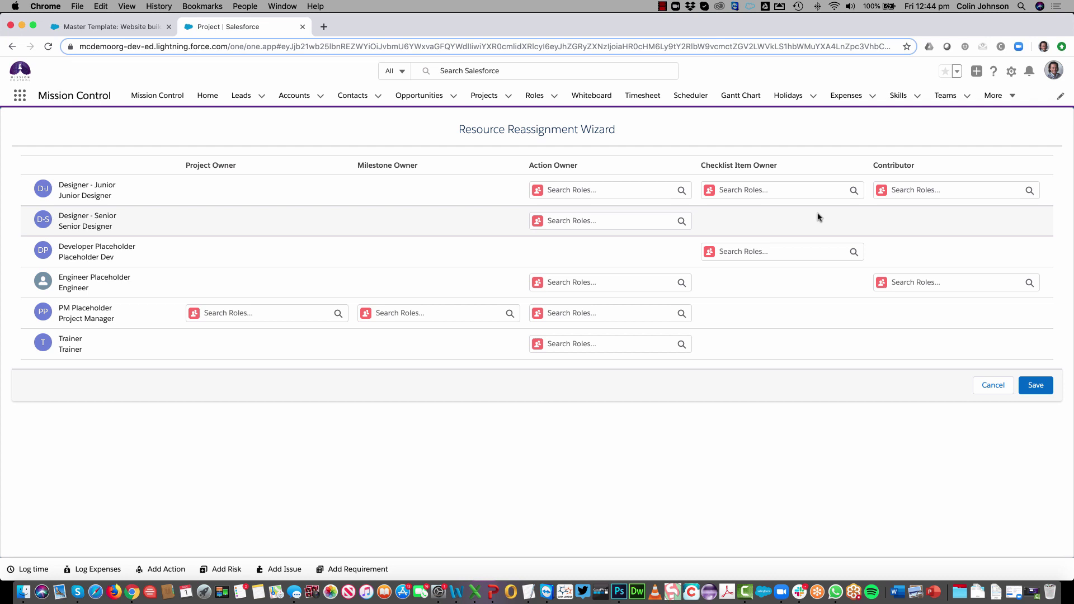
- Reassign the PM Placeholder's project, milestone and action ownership to the team member listed as Project Lead
left_click(222, 313)
type("colin")
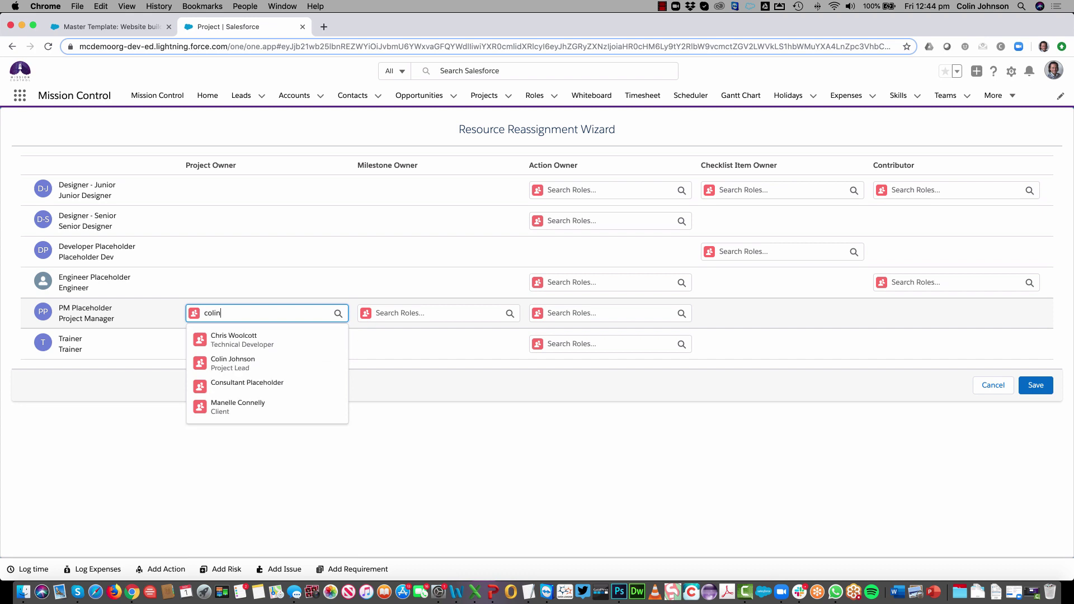
left_click(233, 362)
left_click(396, 314)
type("colin")
left_click(381, 362)
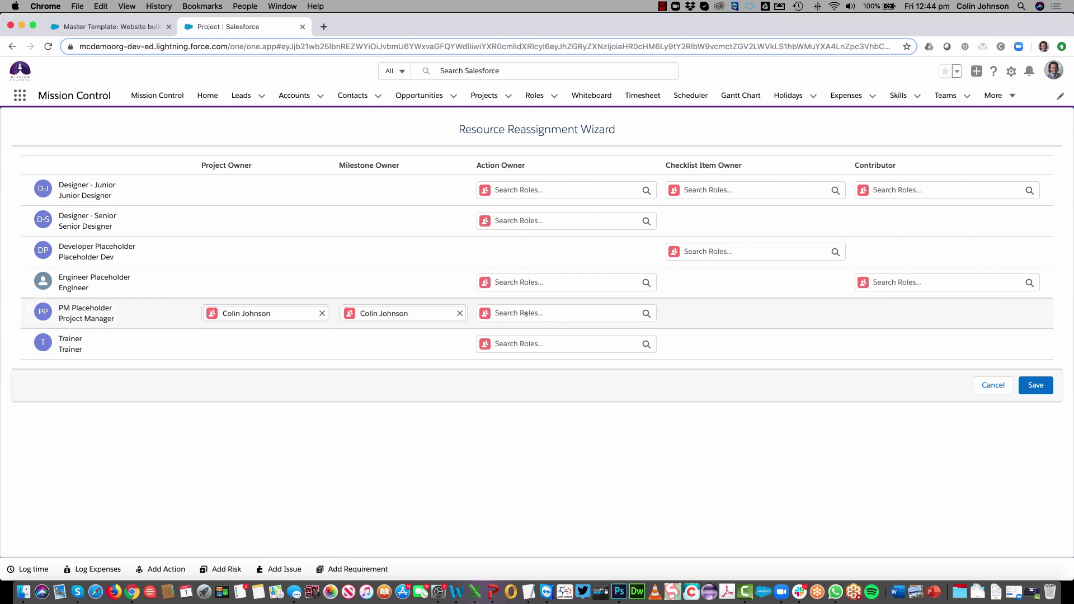
left_click(559, 314)
type("colin")
left_click(537, 362)
- Reassign the Developer Placeholder's checklist items to the External Designer, and Designer - Junior's action, checklist item and contributor roles to the Crew Member
left_click(727, 251)
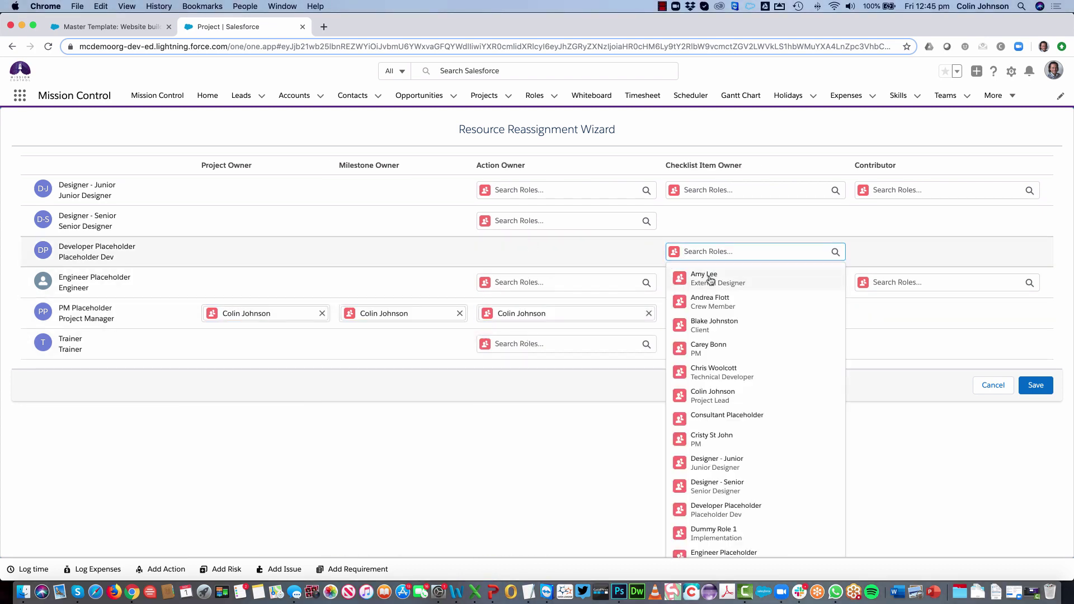
left_click(710, 277)
left_click(503, 188)
left_click(537, 233)
left_click(727, 191)
left_click(728, 233)
left_click(896, 190)
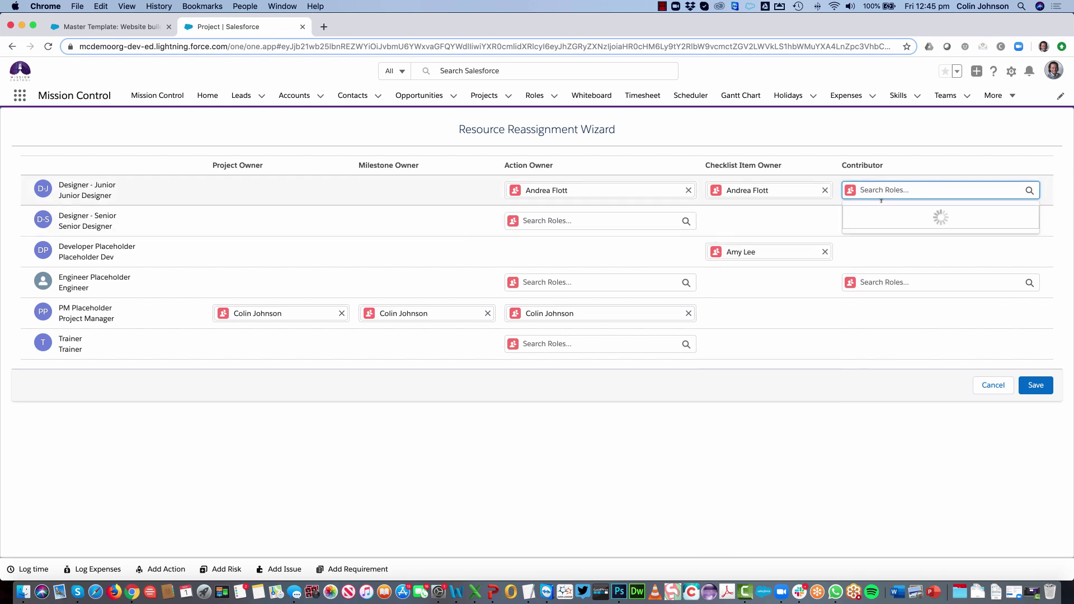
left_click(896, 233)
- Reassign Designer - Senior's actions to the first listed Client role, and the Engineer Placeholder's action and contributor roles to the Technical Developer
left_click(525, 224)
left_click(551, 292)
left_click(551, 284)
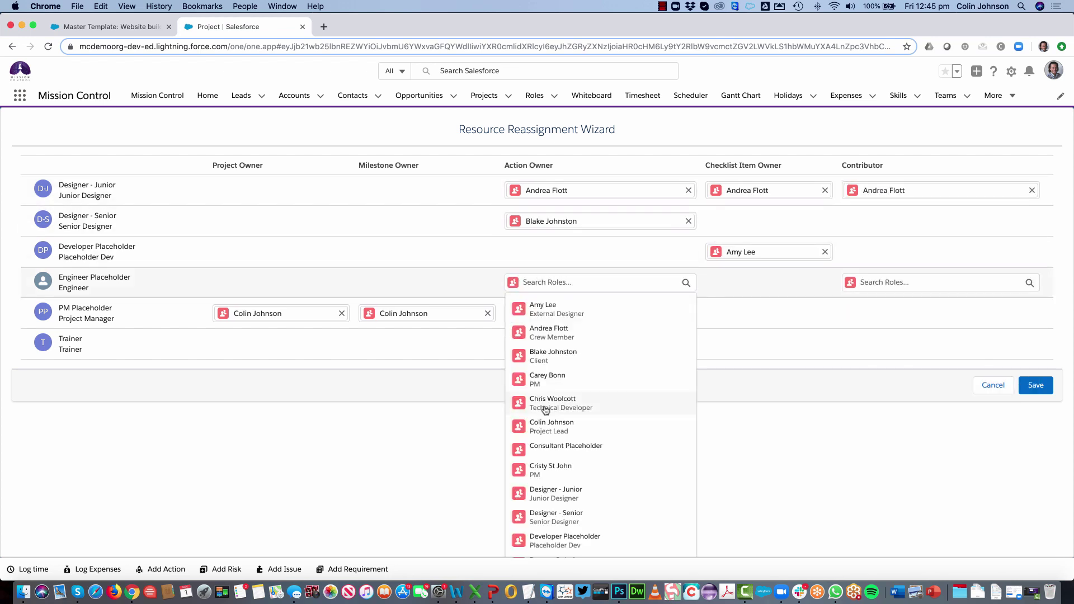
left_click(545, 405)
left_click(879, 282)
left_click(875, 401)
- Reassign the Trainer's actions to the first listed PM role and save all the resource reassignments
left_click(579, 344)
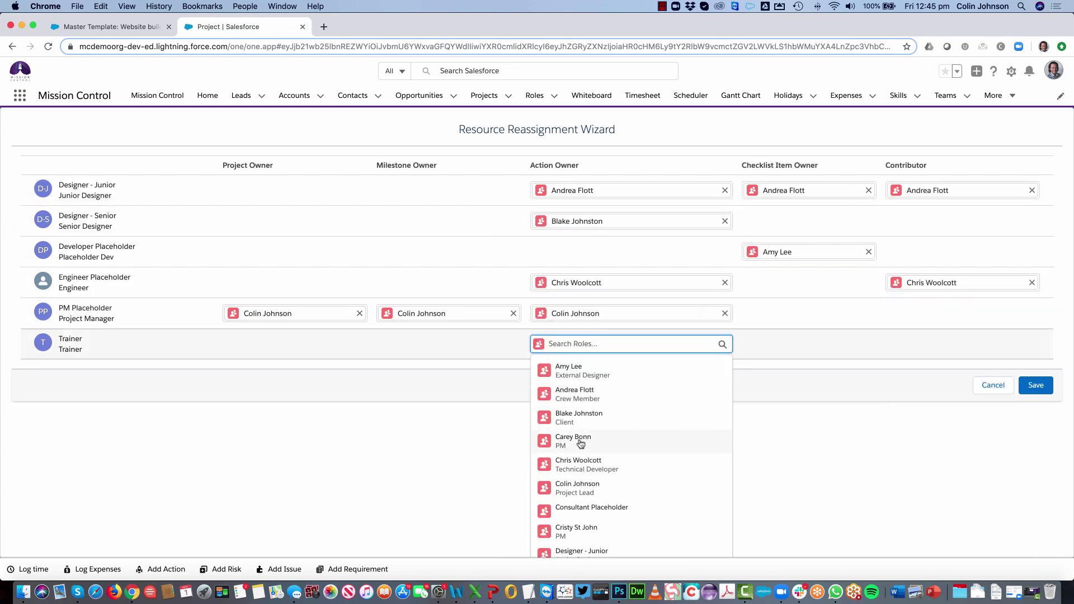
left_click(581, 442)
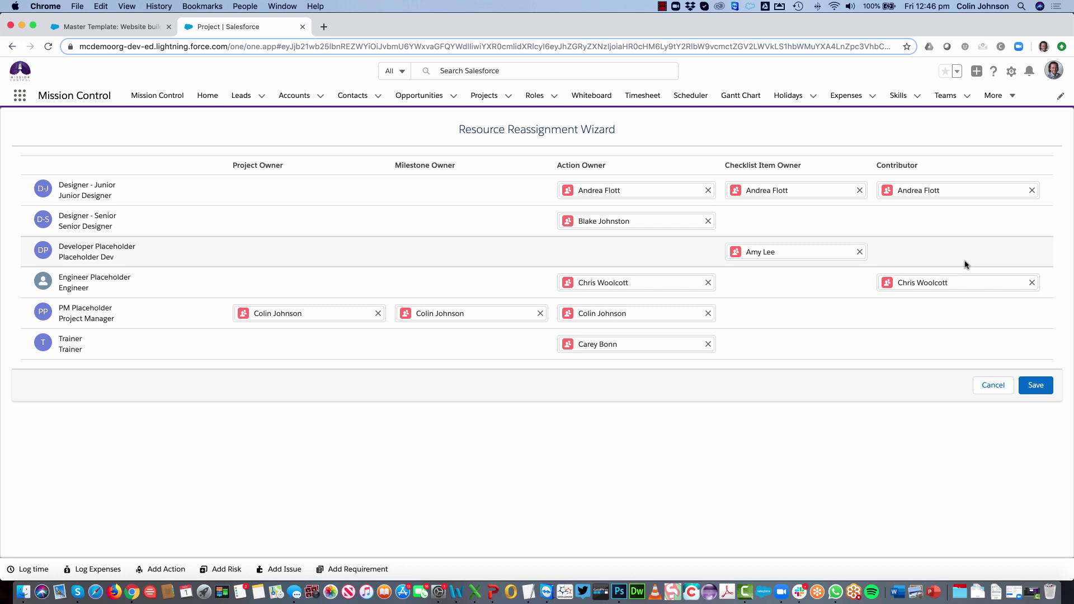
left_click(1031, 388)
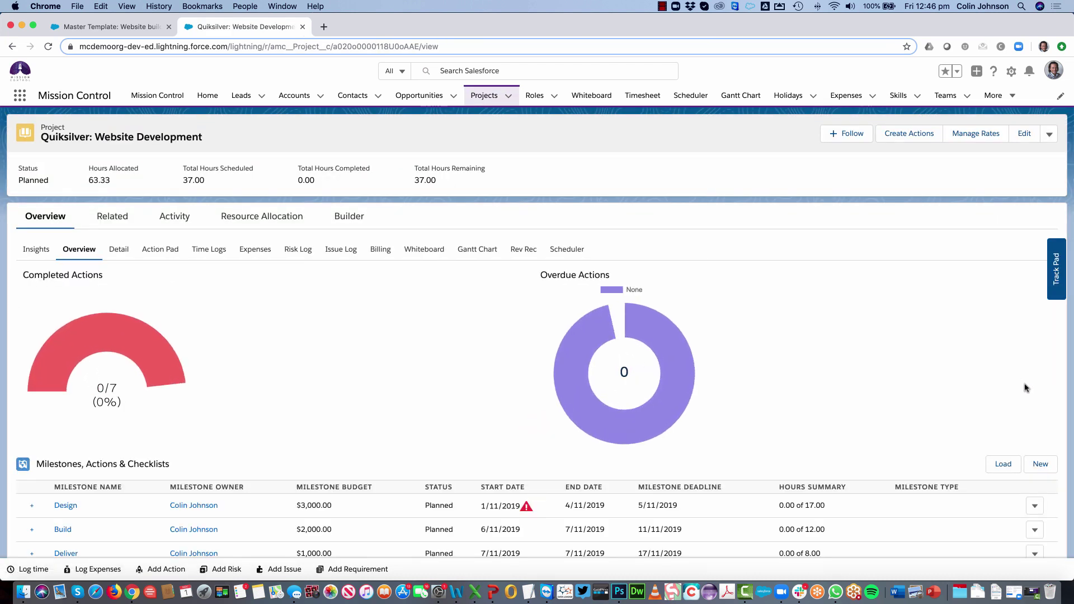
- Expand the Design milestone and its Design Wireframes action to review the owners of the actions and checklist items
scroll(296, 380, "down", 2)
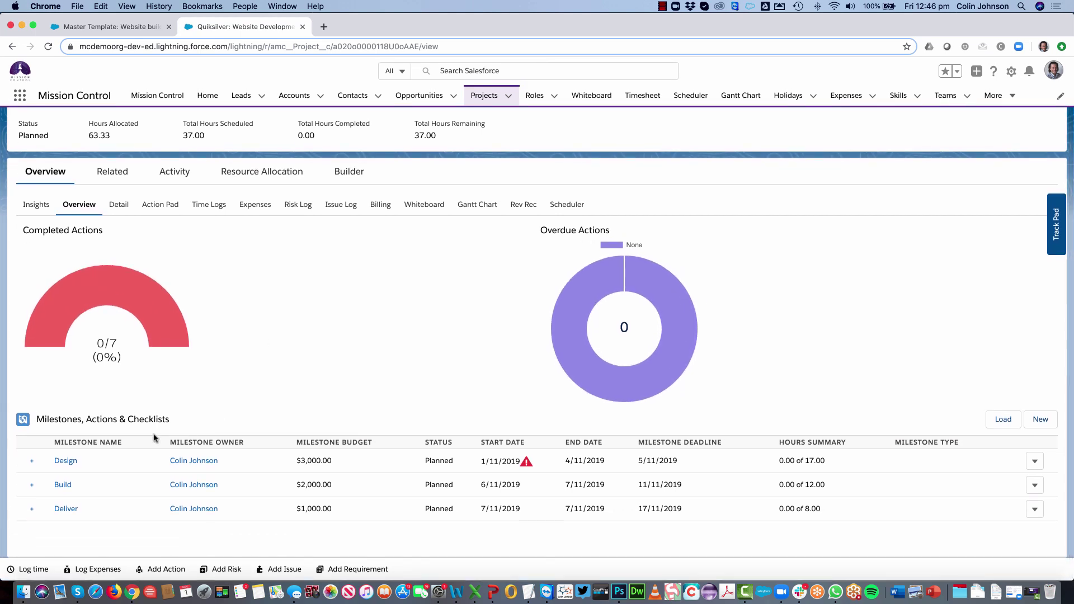
left_click(31, 465)
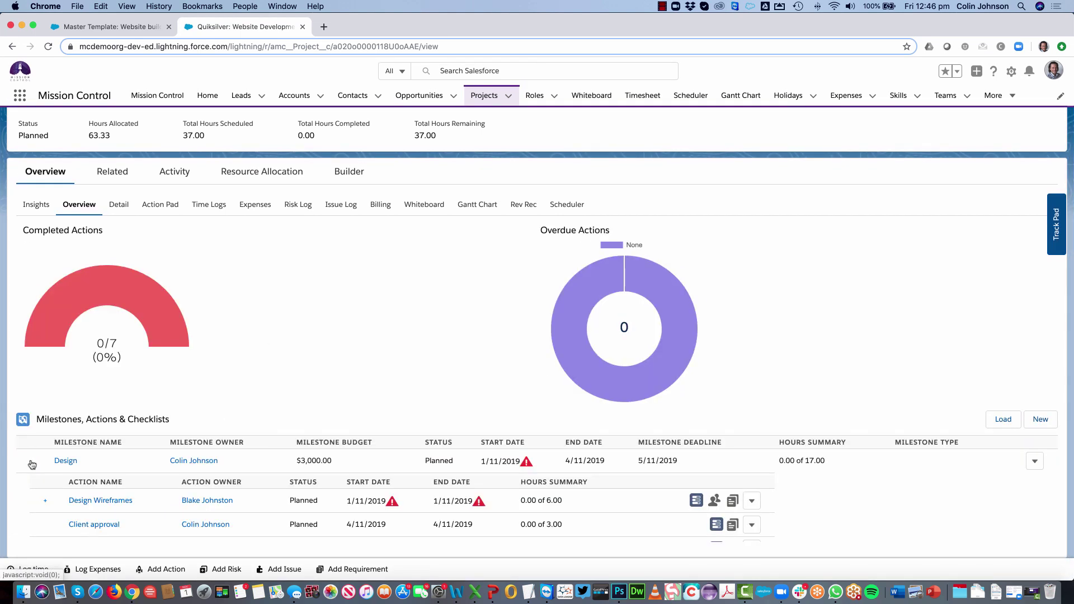
scroll(31, 464, "down", 3)
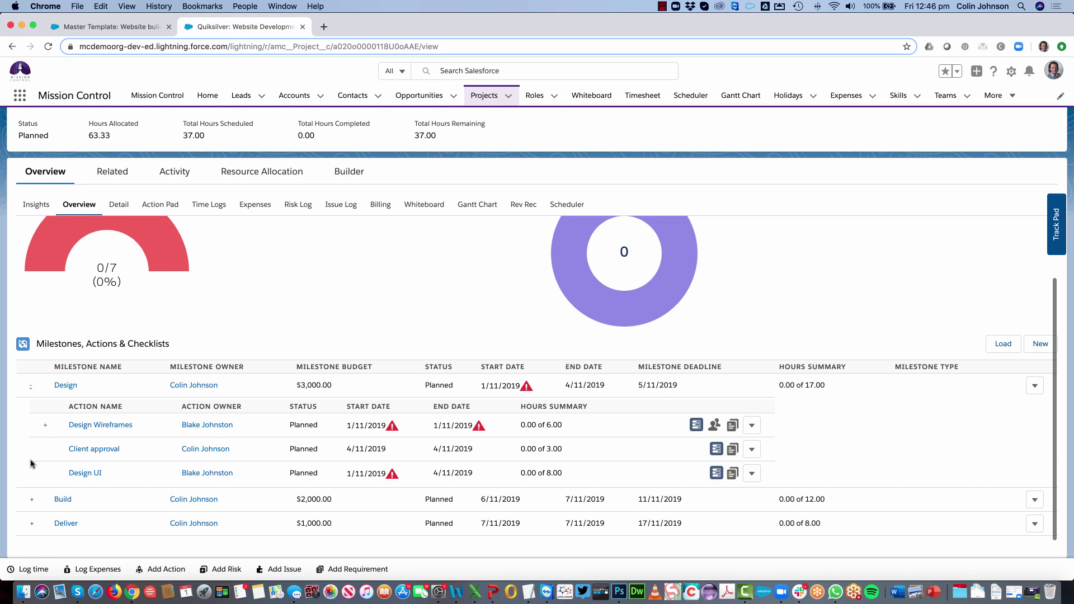
left_click(45, 426)
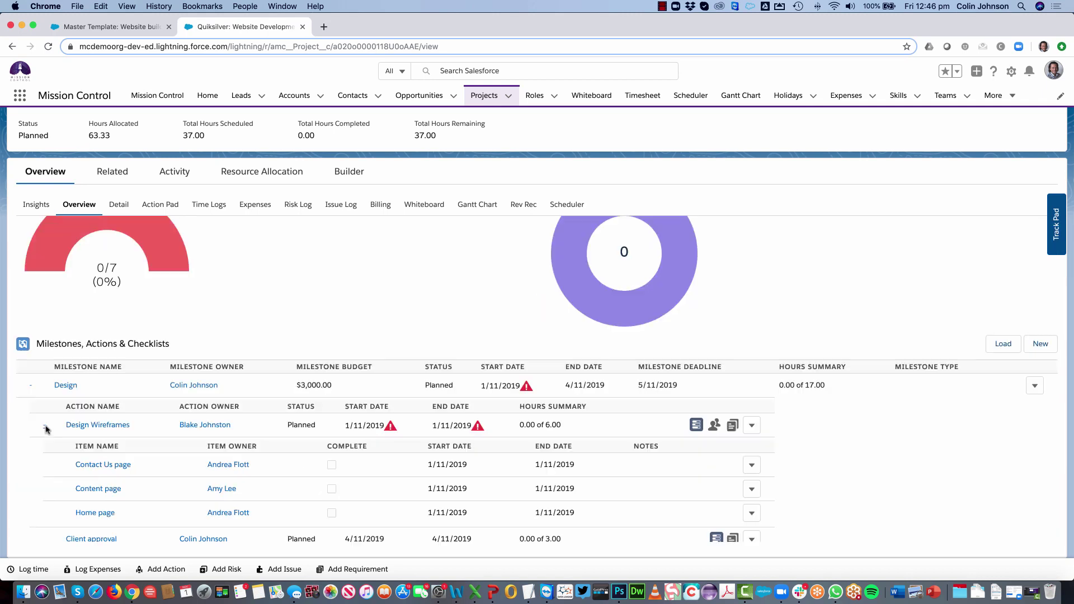
scroll(45, 429, "down", 2)
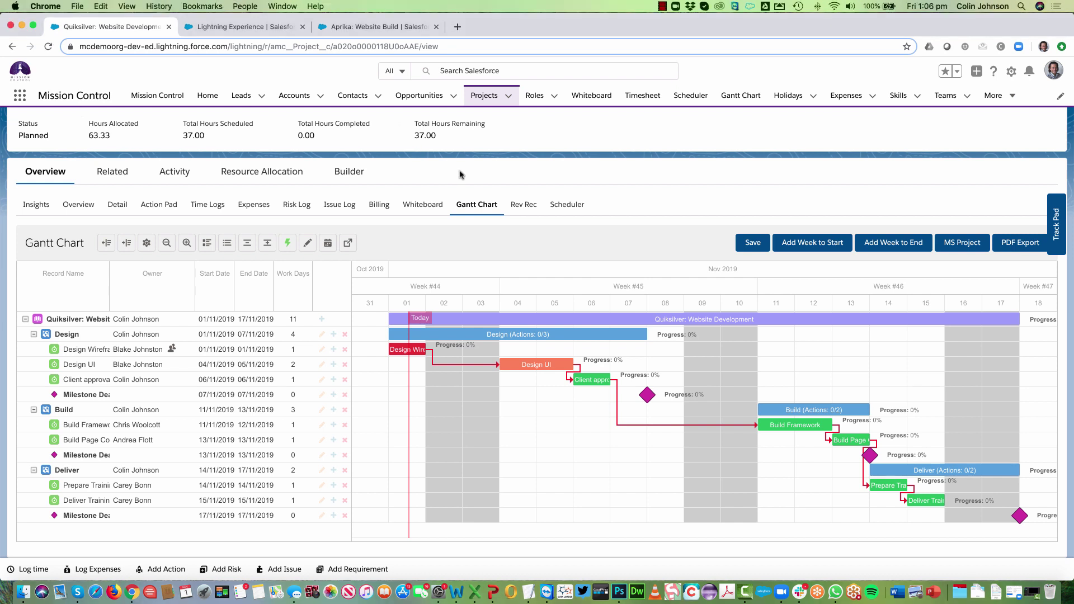
- Collapse the Gantt chart to the project level and expand it back to the milestone level
left_click(248, 244)
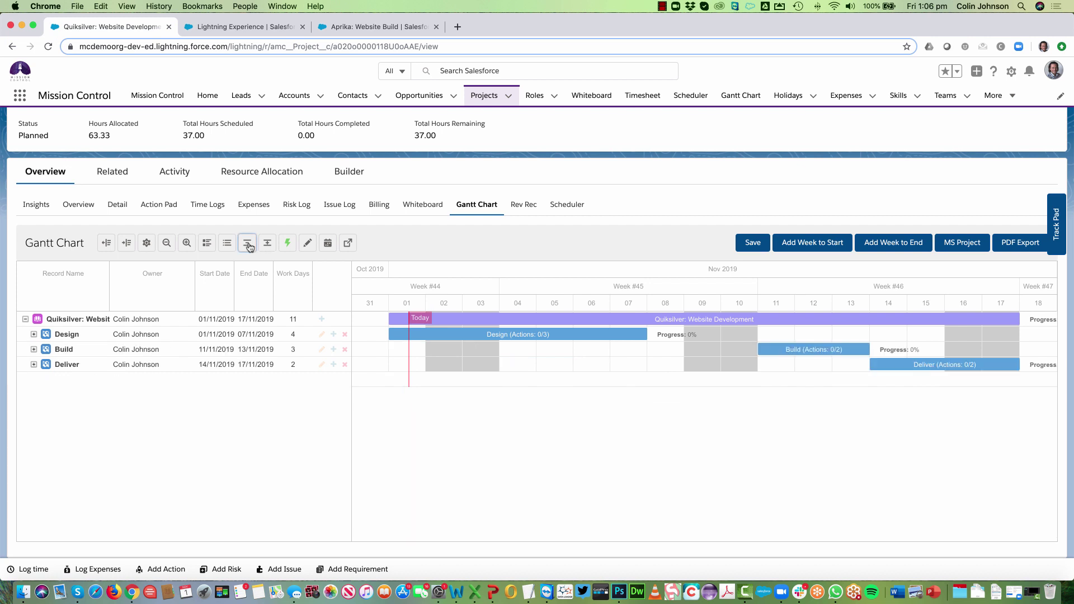
left_click(249, 246)
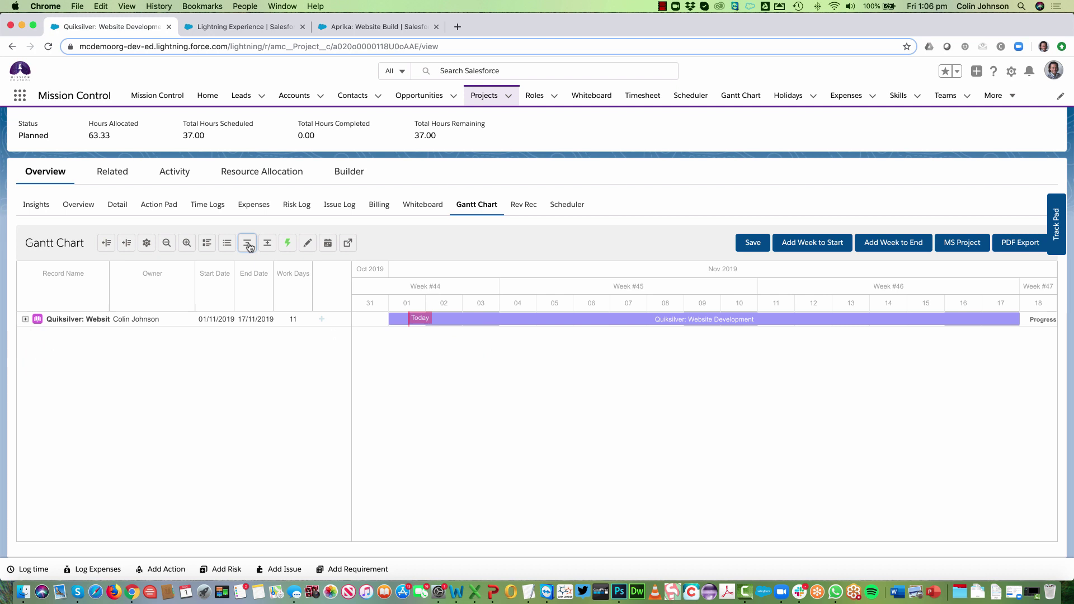
left_click(266, 246)
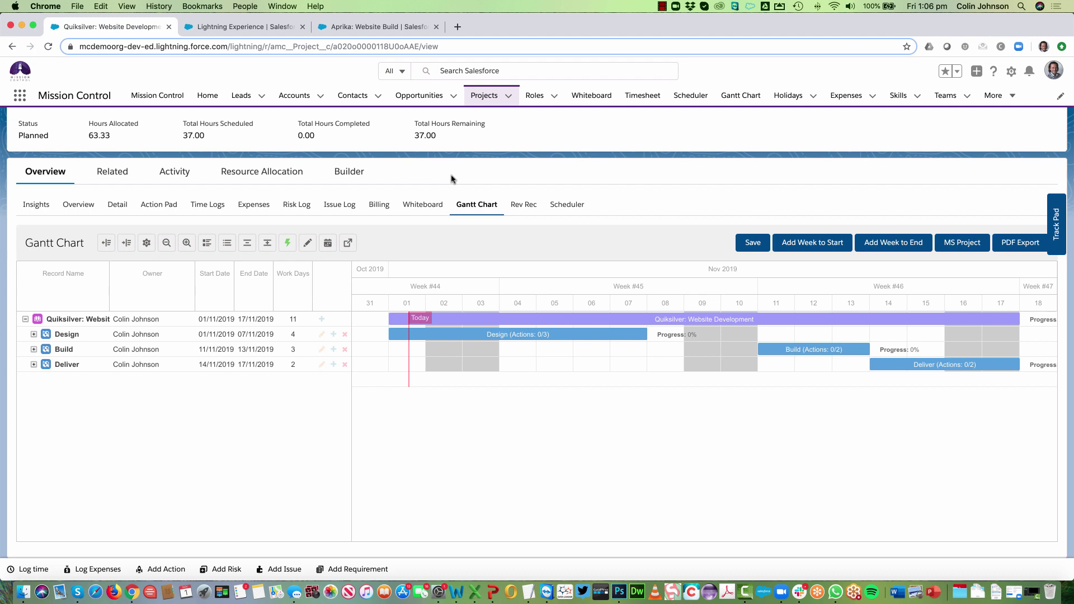
- Leave for the opportunities list, return to the Quiksilver: Website Development Gantt chart and expand it to show all actions
left_click(422, 99)
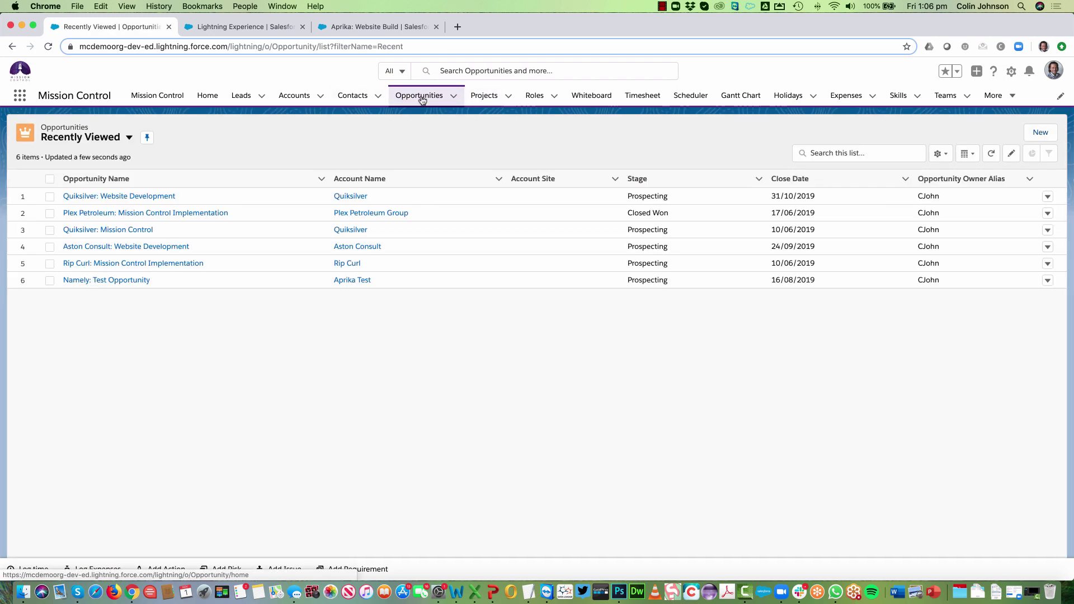
left_click(508, 95)
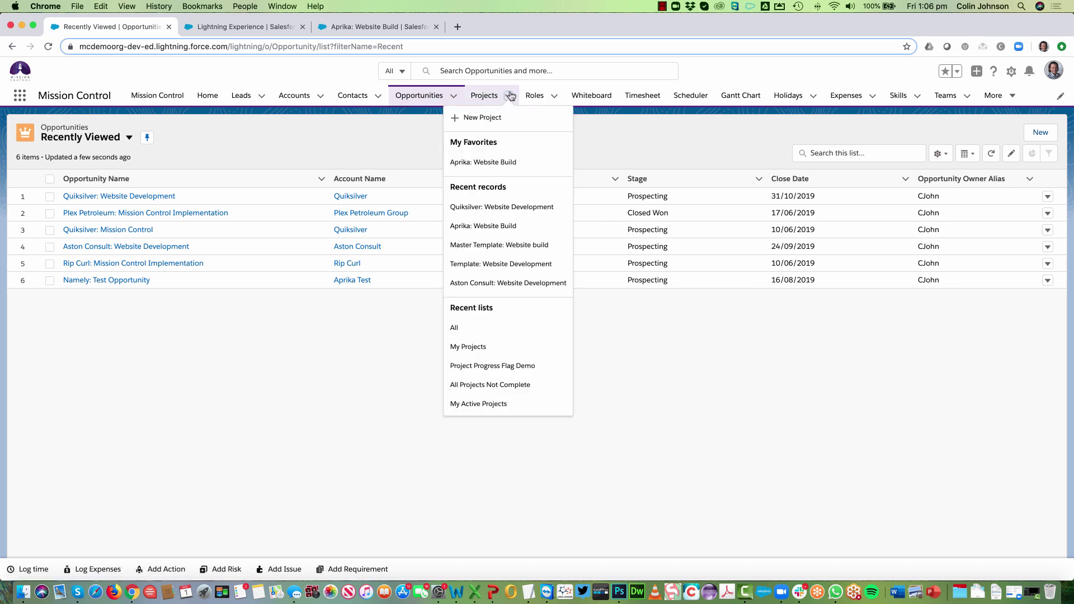
left_click(478, 207)
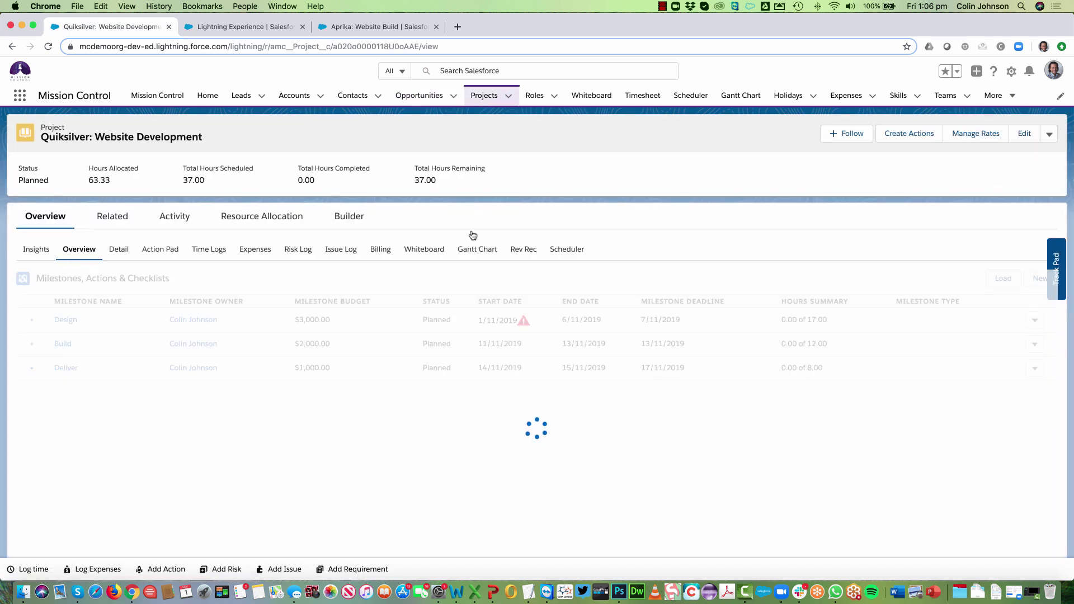
left_click(474, 250)
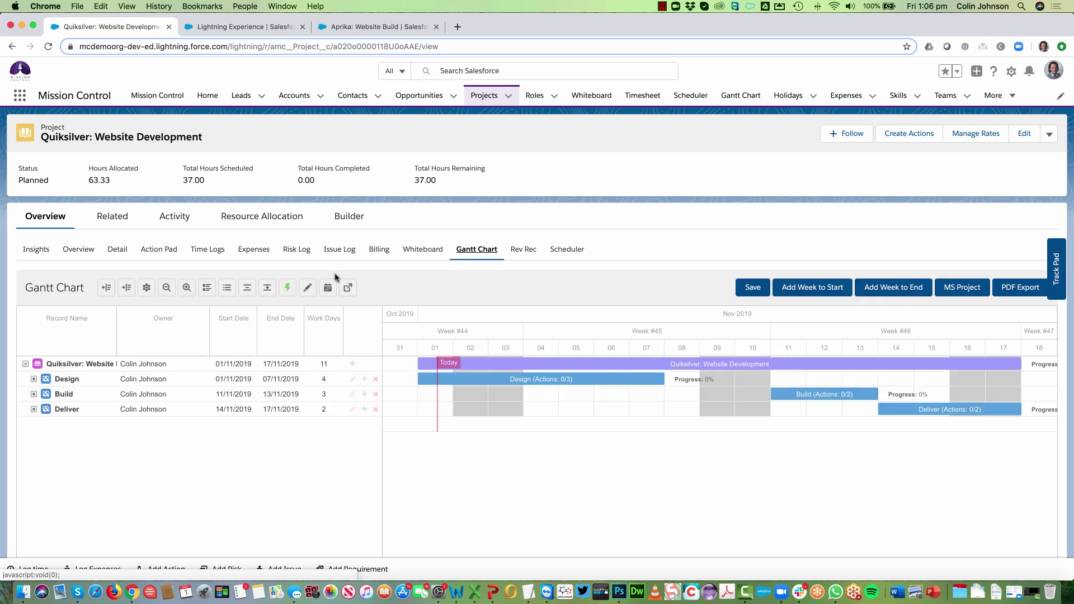
left_click(267, 288)
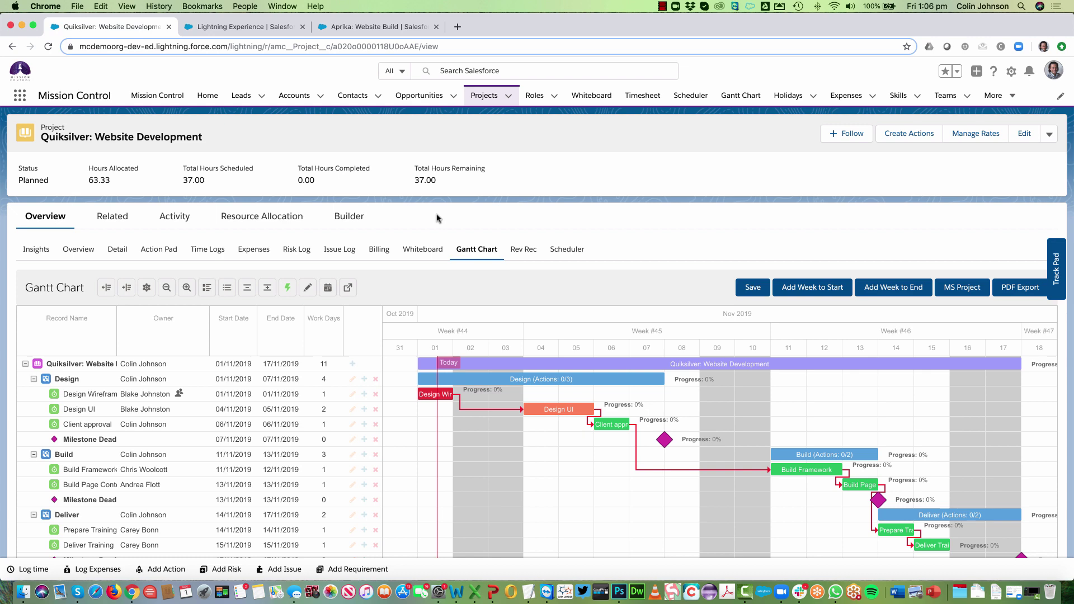
- Switch to the Mission Control Console's Control Pad and examine the Gantt Chart Settings, including the Gantt Custom Fields
left_click(226, 28)
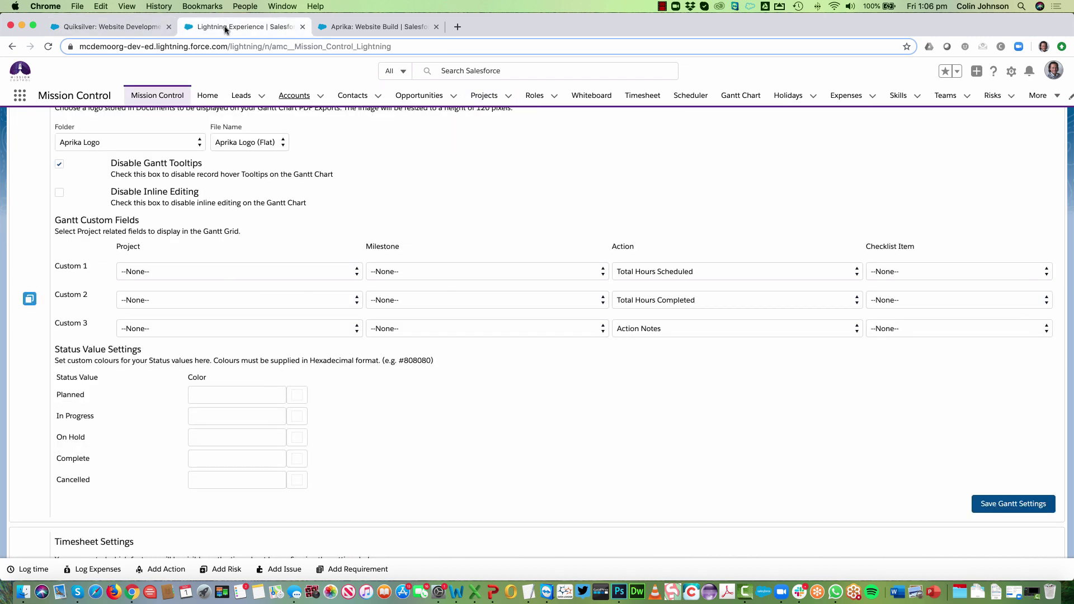
scroll(482, 218, "up", 10)
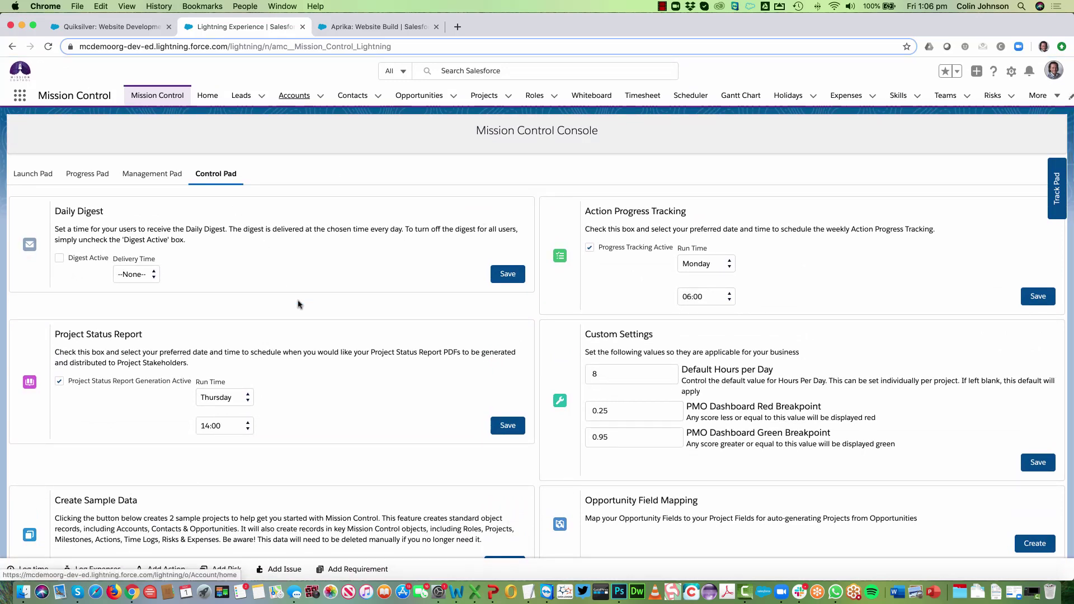
scroll(298, 305, "down", 10)
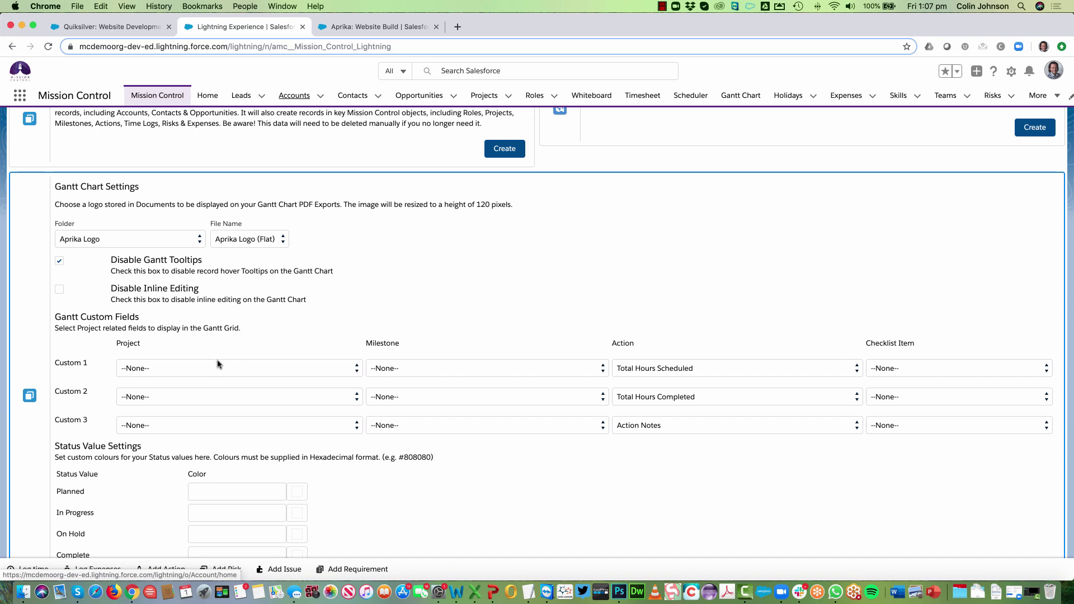
- Set the Project's Gantt custom fields 1 to 3 to Total Hours Scheduled, Total Hours Completed and Total Hours Remaining
left_click(187, 369)
scroll(167, 475, "down", 10)
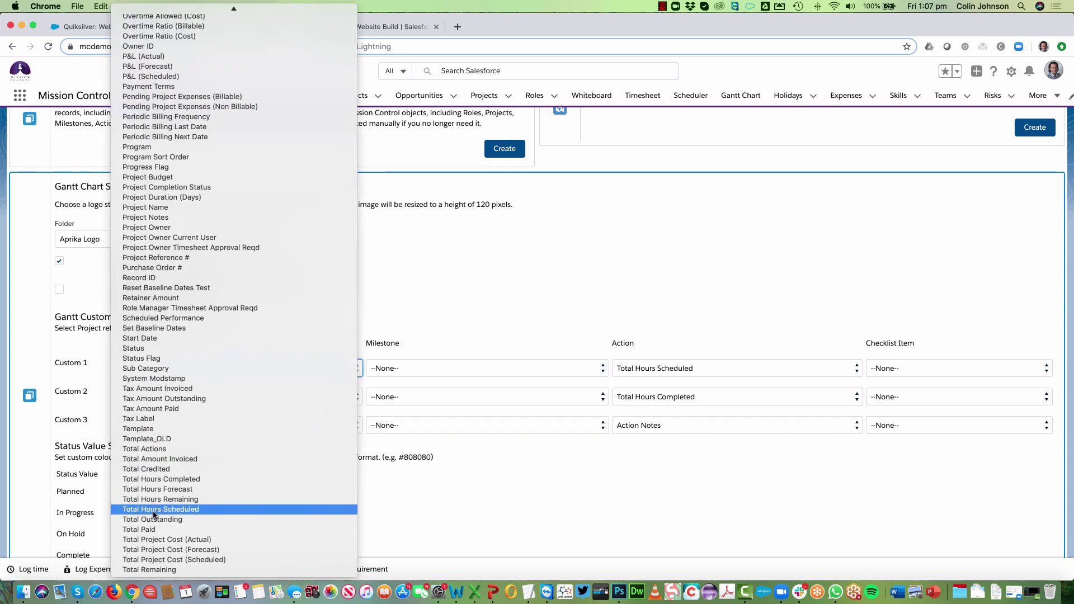
left_click(155, 510)
left_click(188, 397)
scroll(167, 475, "down", 10)
left_click(168, 480)
left_click(187, 425)
scroll(180, 480, "down", 10)
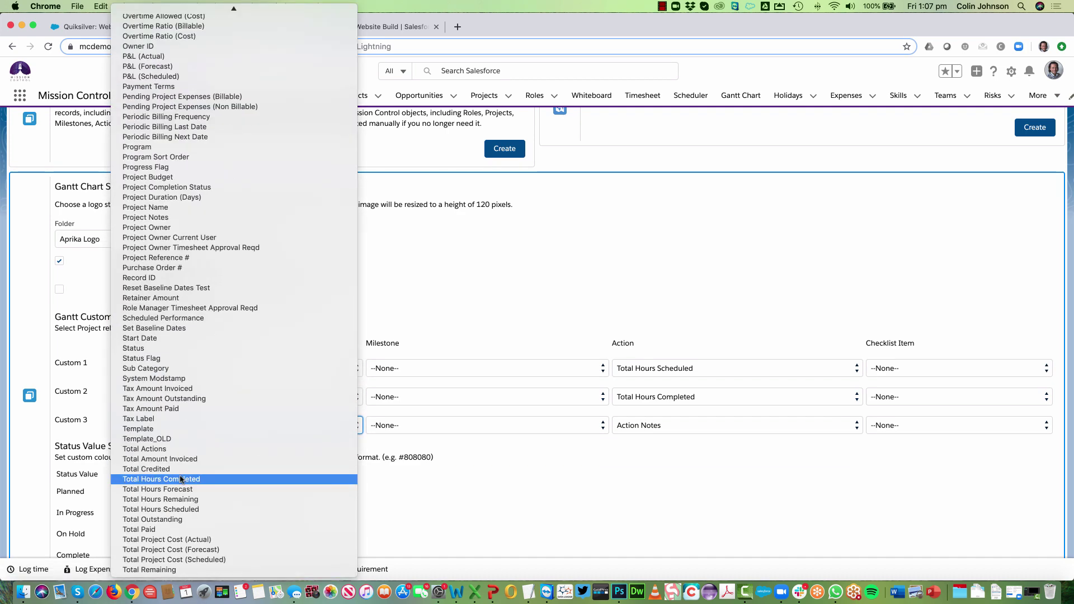
left_click(160, 500)
- Set the Milestone's Gantt custom fields 1 to 3 to Total Hours Scheduled, Total Hours Completed and Total Hours Remaining
left_click(437, 369)
scroll(442, 481, "down", 10)
left_click(447, 561)
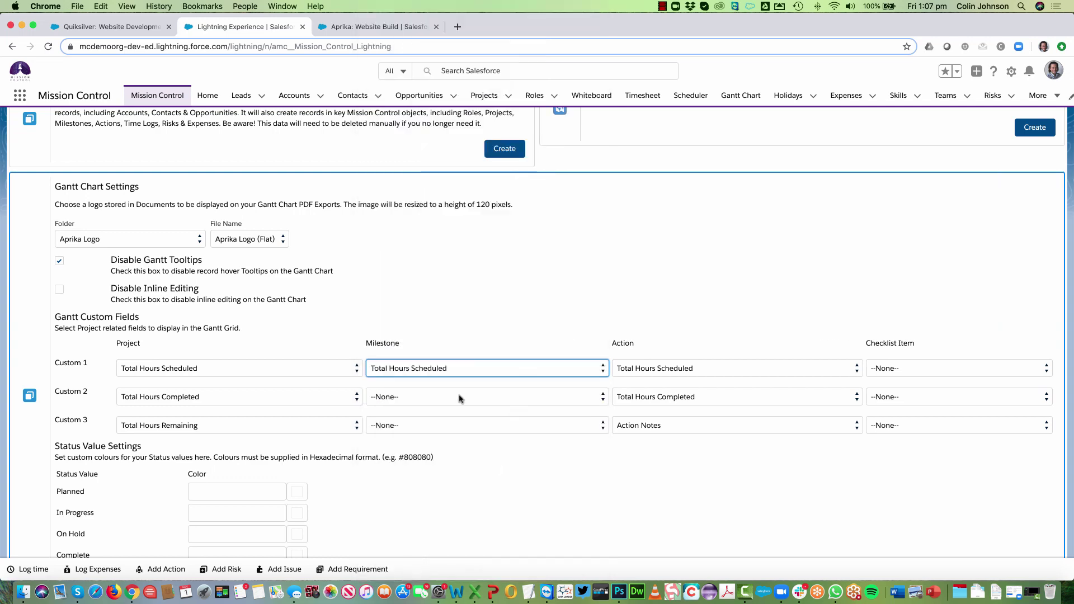
left_click(460, 398)
scroll(447, 476, "down", 10)
left_click(444, 470)
left_click(447, 425)
scroll(447, 503, "down", 10)
left_click(443, 528)
- Replace the Action's Custom 3 Gantt field with Total Hours Remaining
left_click(655, 427)
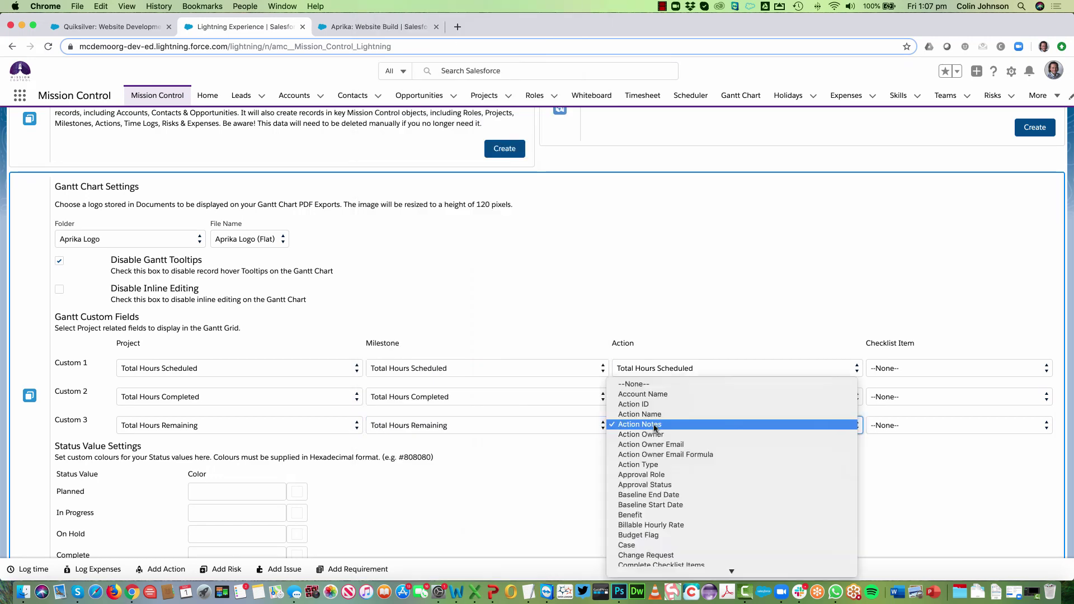
scroll(655, 428, "down", 10)
left_click(643, 522)
- Set the Checklist Item's custom fields 1 to 3 to Complete, Sort Order and Exclude from Gantt, and save the Gantt settings
left_click(951, 368)
key("Escape")
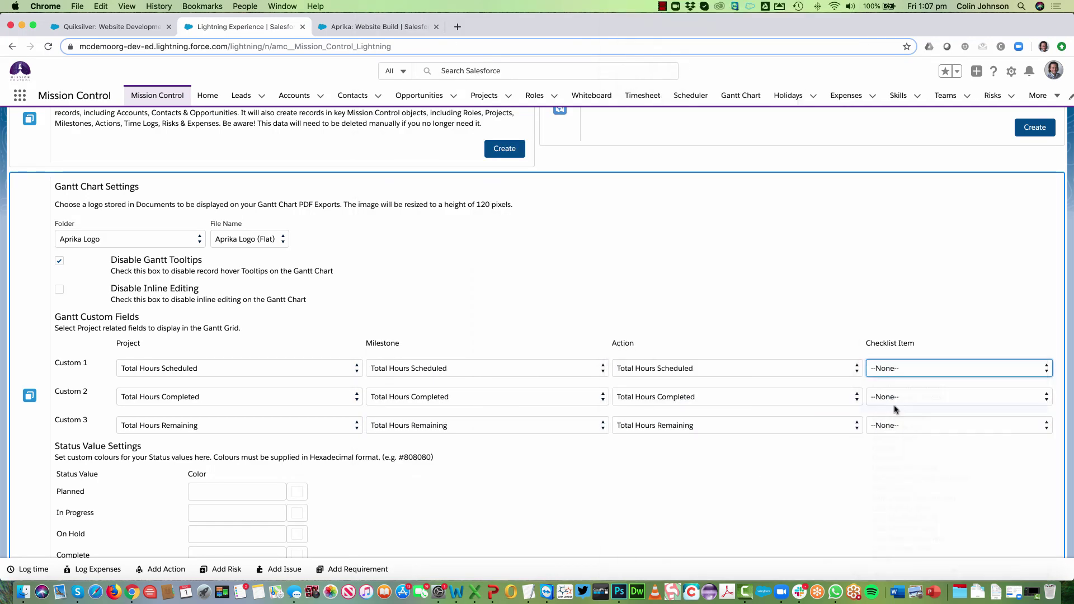
left_click(894, 398)
scroll(895, 475, "down", 2)
left_click(896, 551)
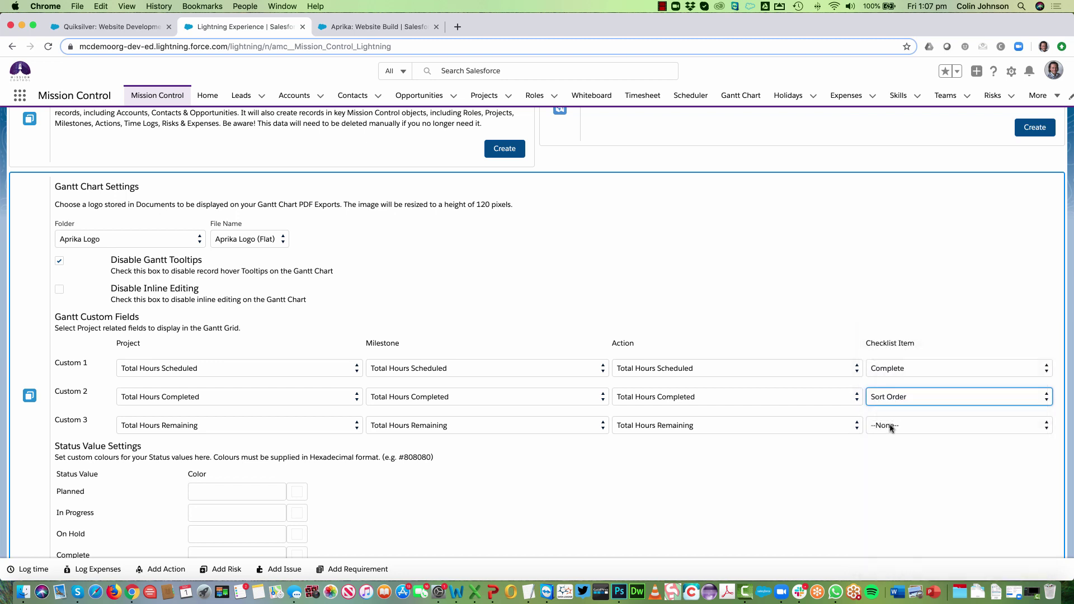
left_click(891, 429)
left_click(889, 485)
scroll(765, 494, "down", 2)
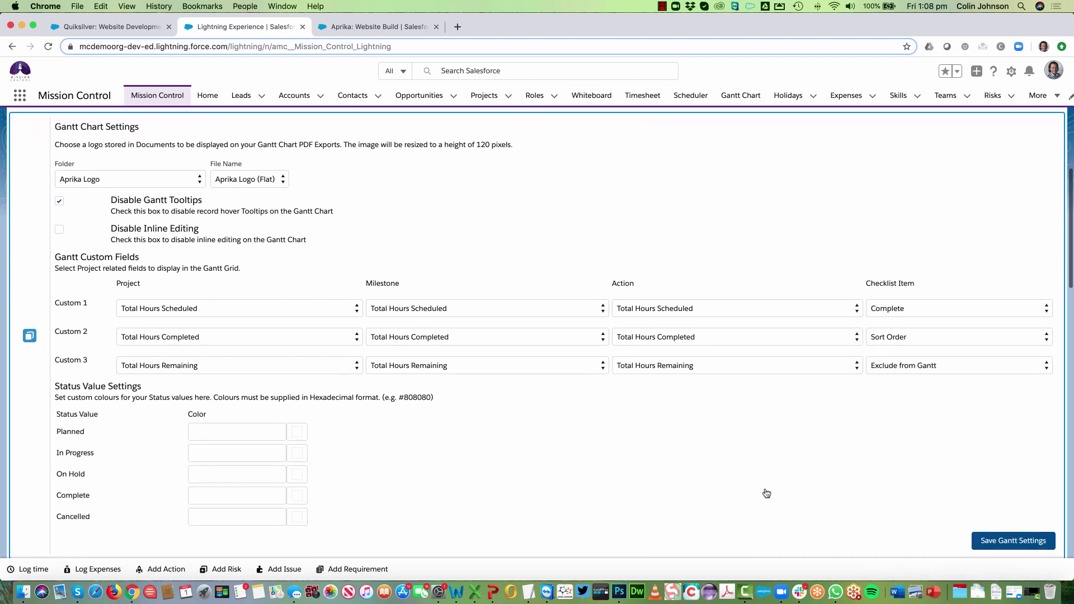
scroll(767, 493, "down", 1)
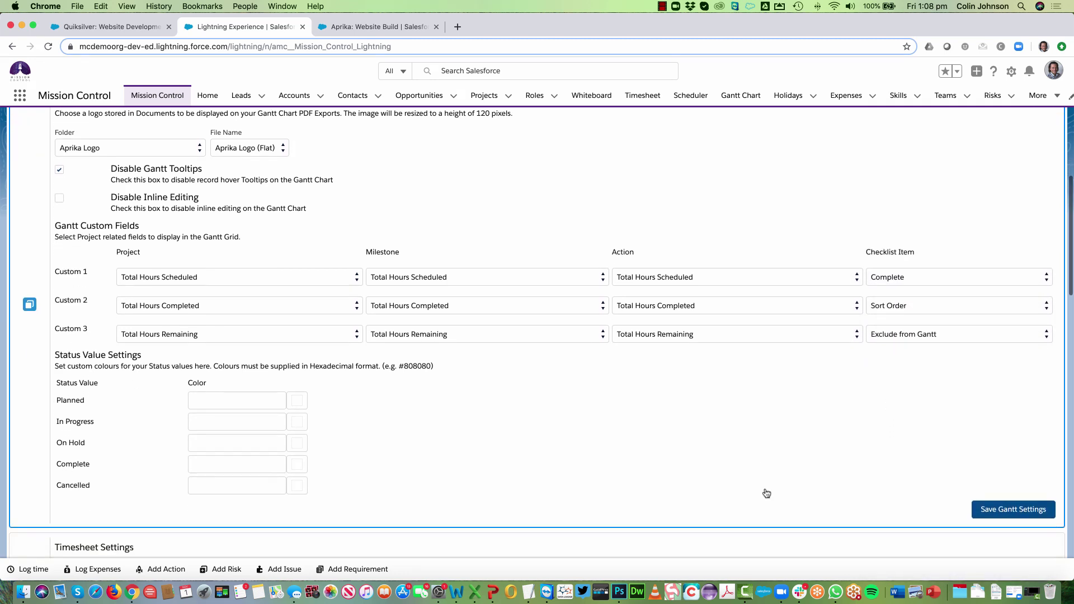
left_click(996, 509)
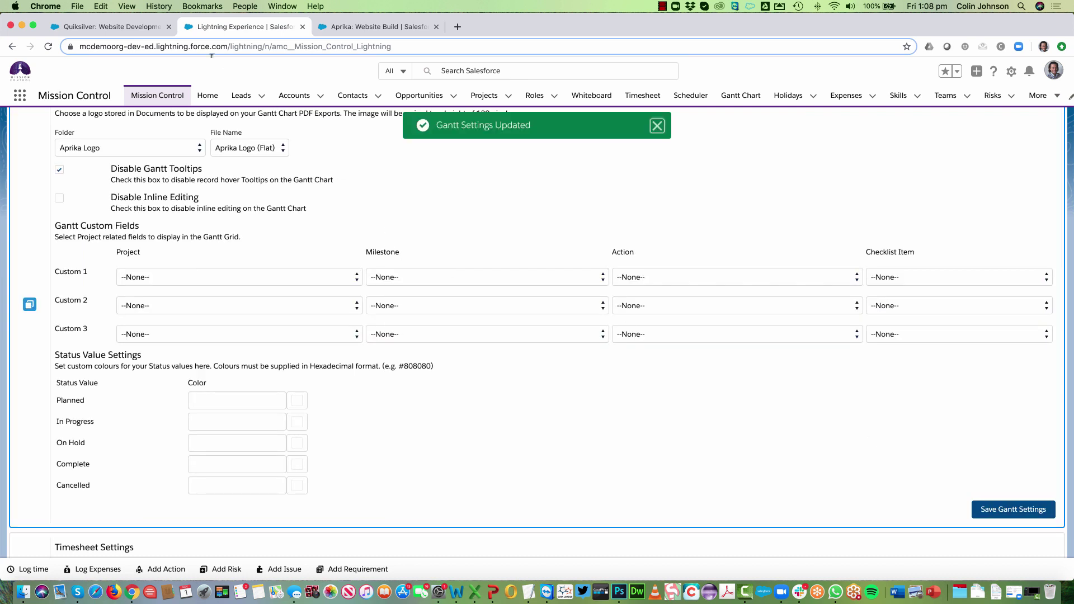
- Return to the Quiksilver: Website Development project, reload it and open its Gantt Chart
left_click(114, 28)
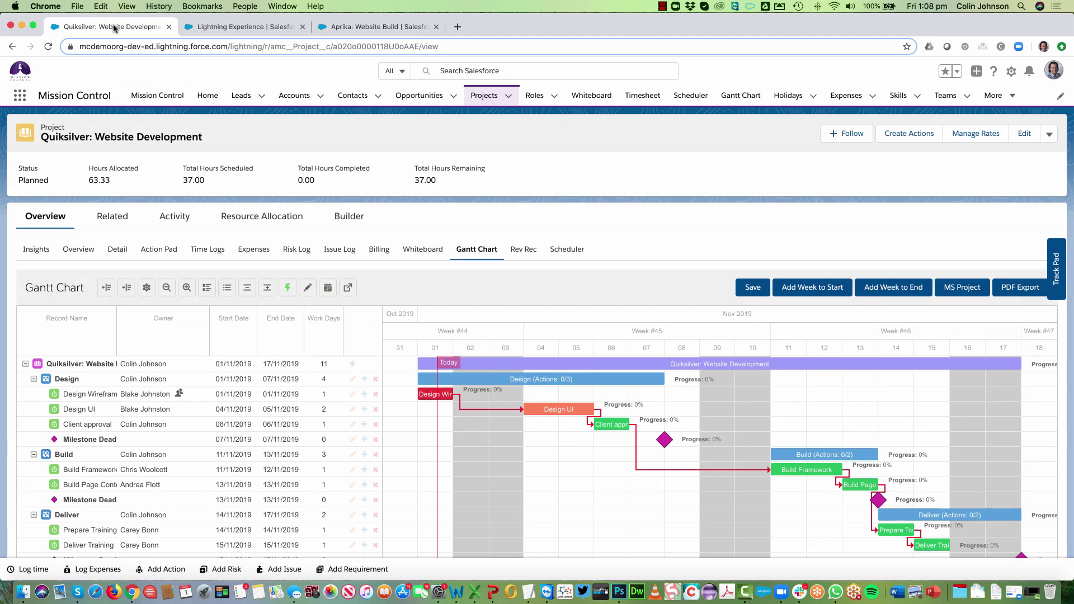
left_click(48, 47)
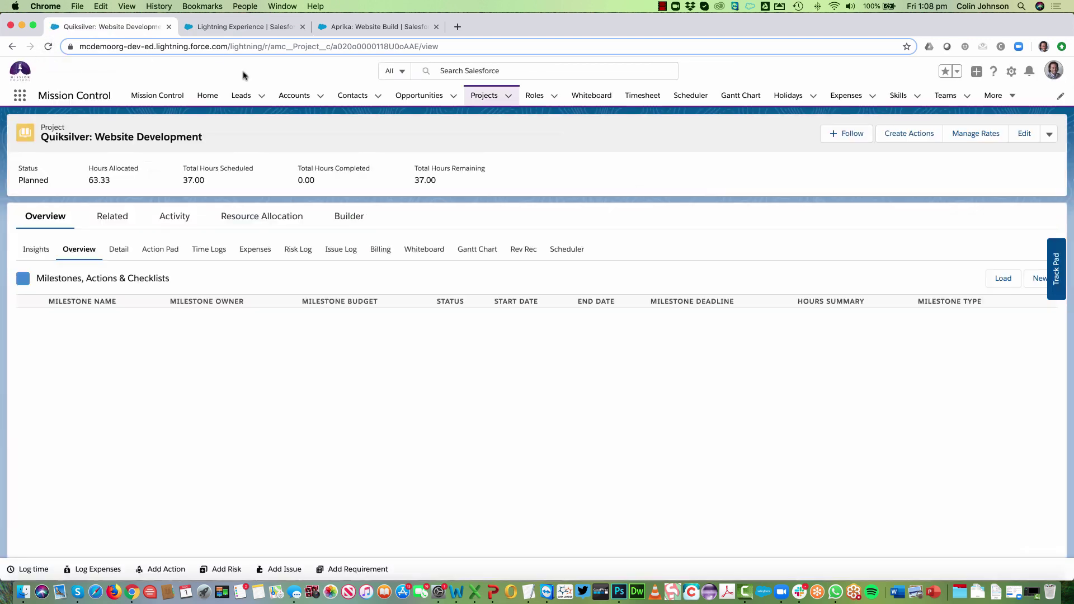
left_click(476, 250)
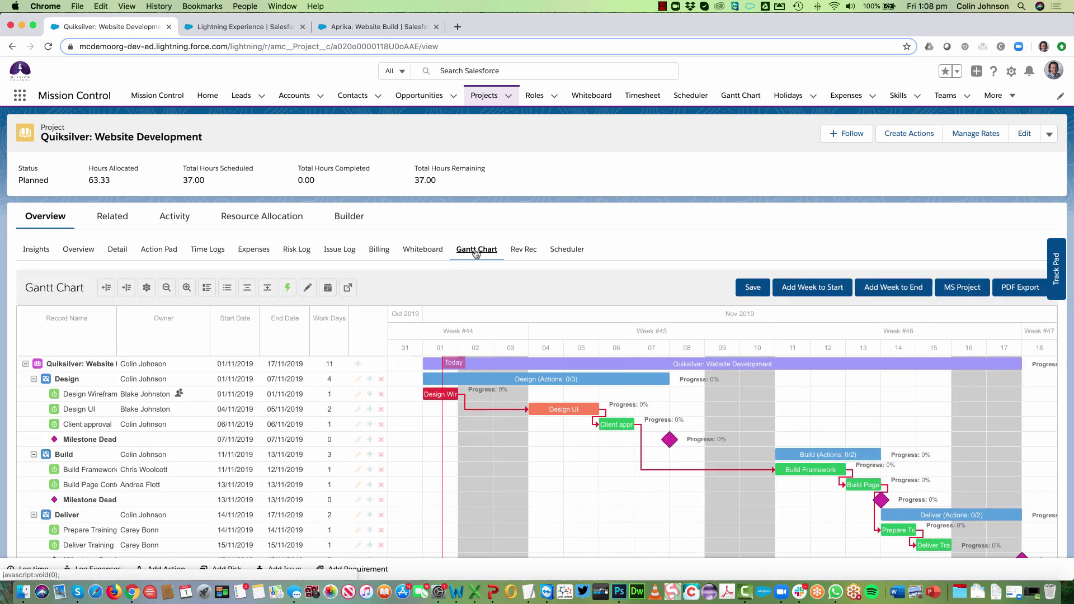
- Display the Custom 1, Custom 2 and Custom 3 columns on the project's Gantt Chart
left_click(146, 290)
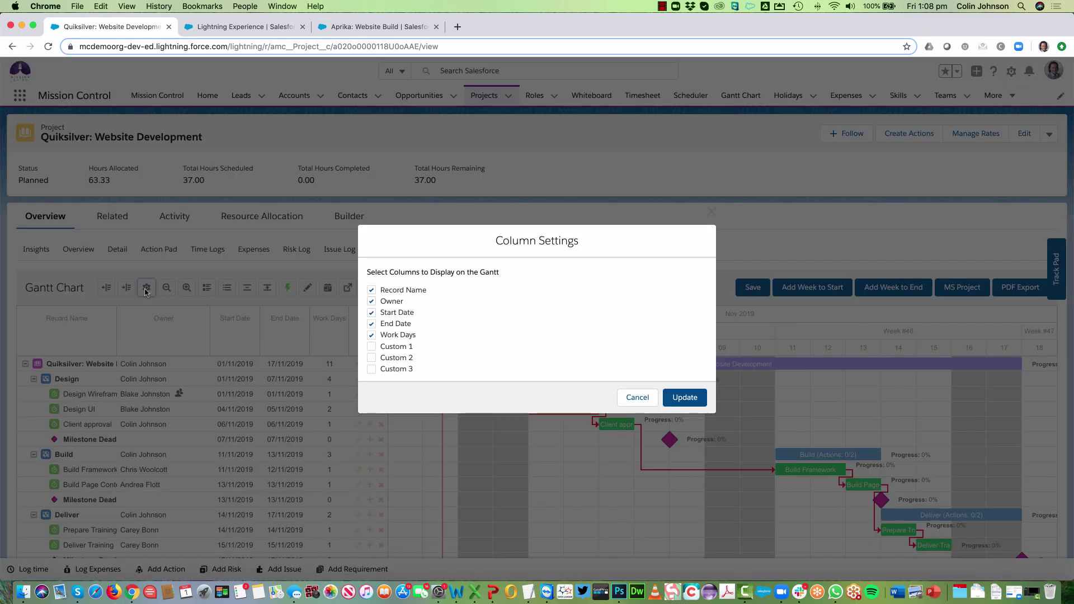
left_click(371, 347)
left_click(372, 358)
left_click(371, 369)
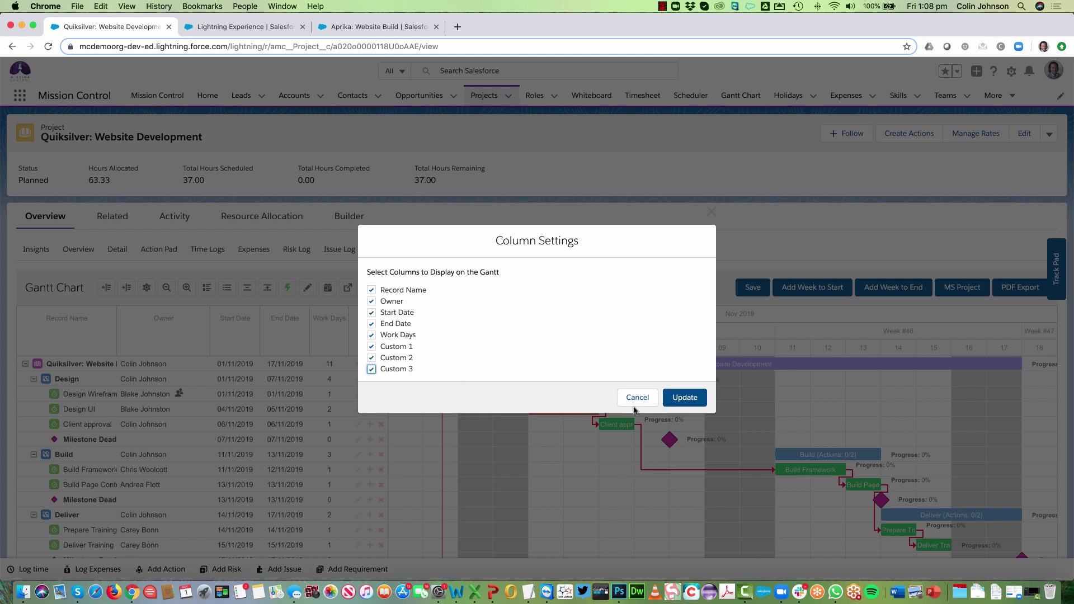
left_click(684, 399)
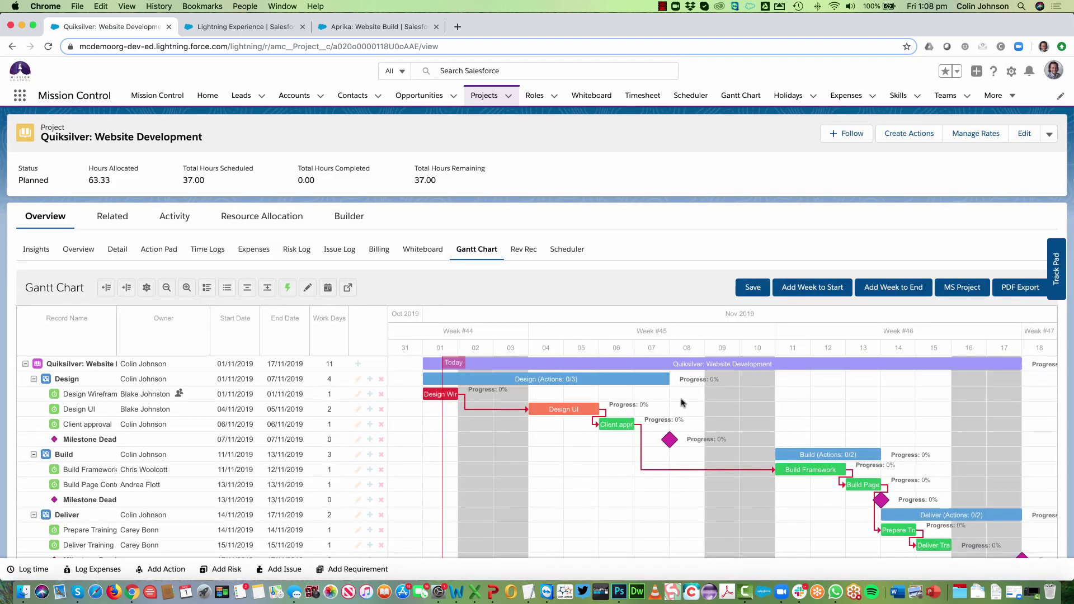
left_click(475, 252)
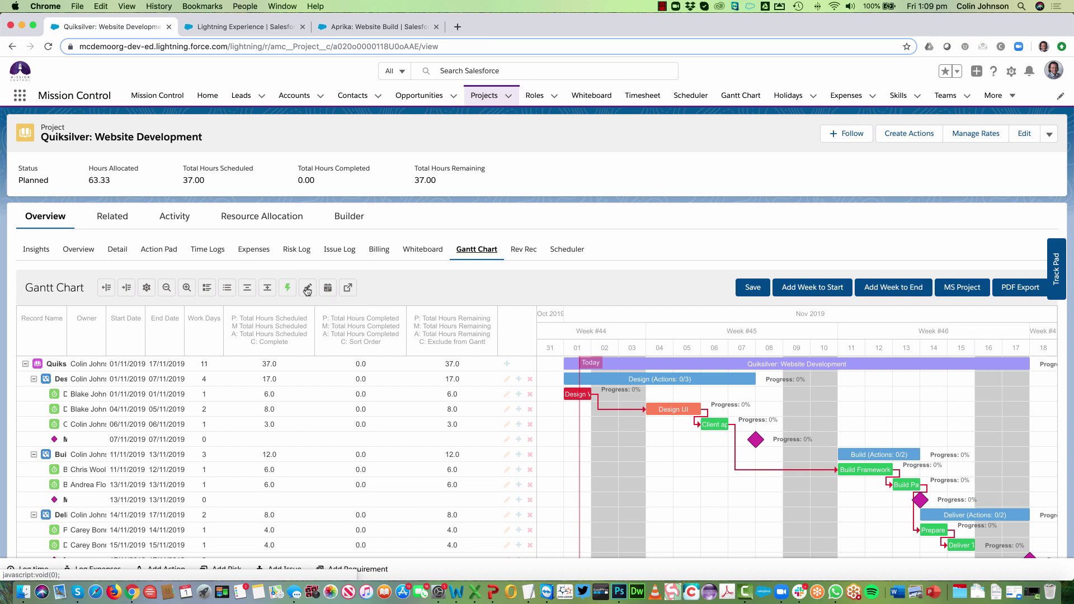
- Disable inline editing for the project's Gantt Chart and update its column settings
left_click(148, 288)
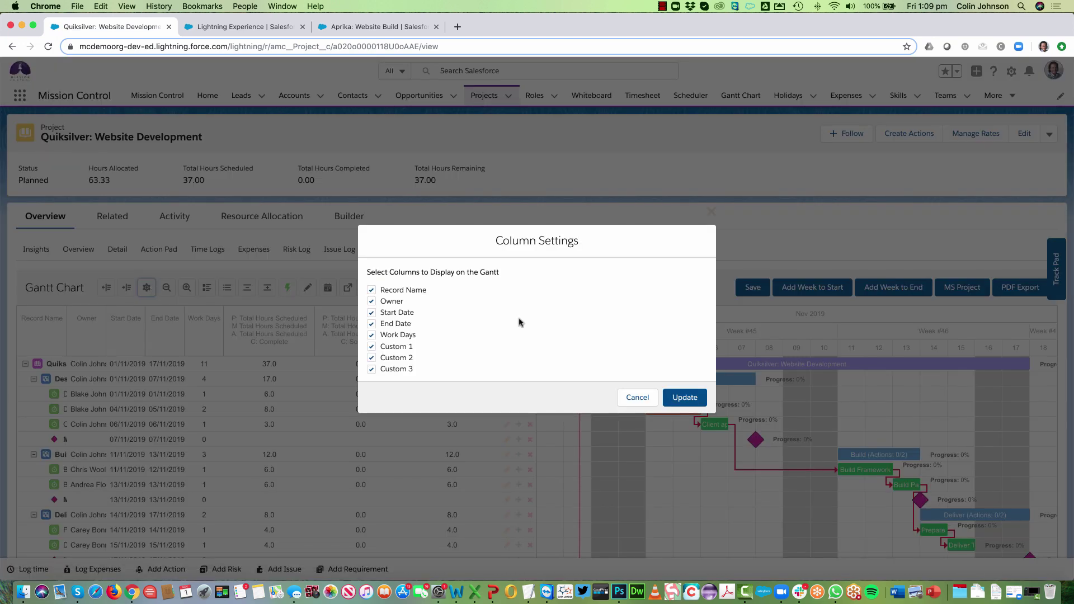
scroll(483, 326, "down", 1)
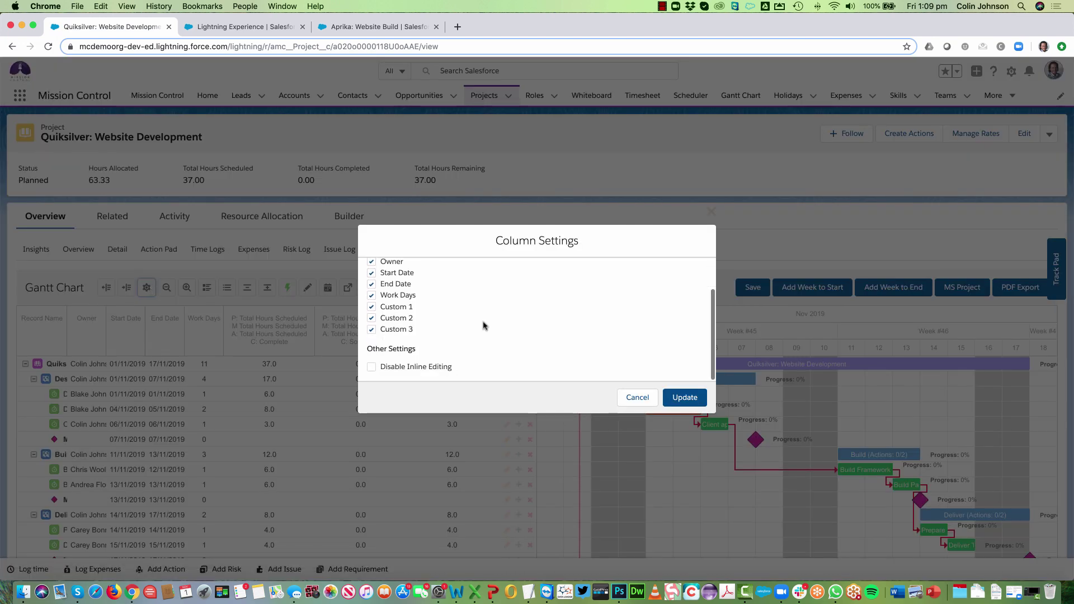
left_click(371, 367)
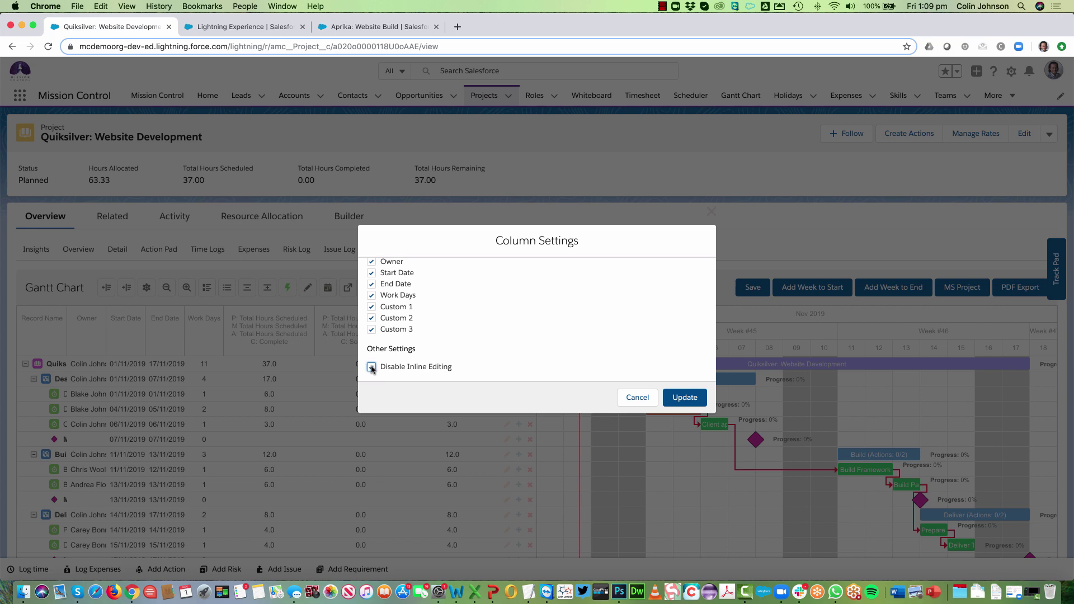
left_click(684, 399)
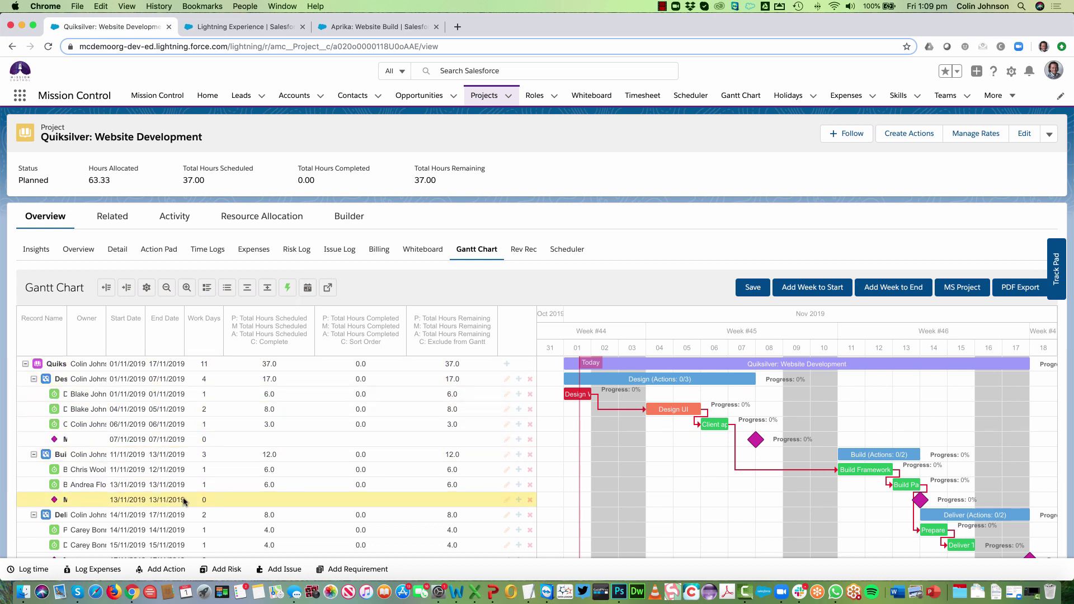
- Hide the Custom 1, Custom 2 and Custom 3 columns and re-enable inline editing on the Gantt Chart
left_click(147, 288)
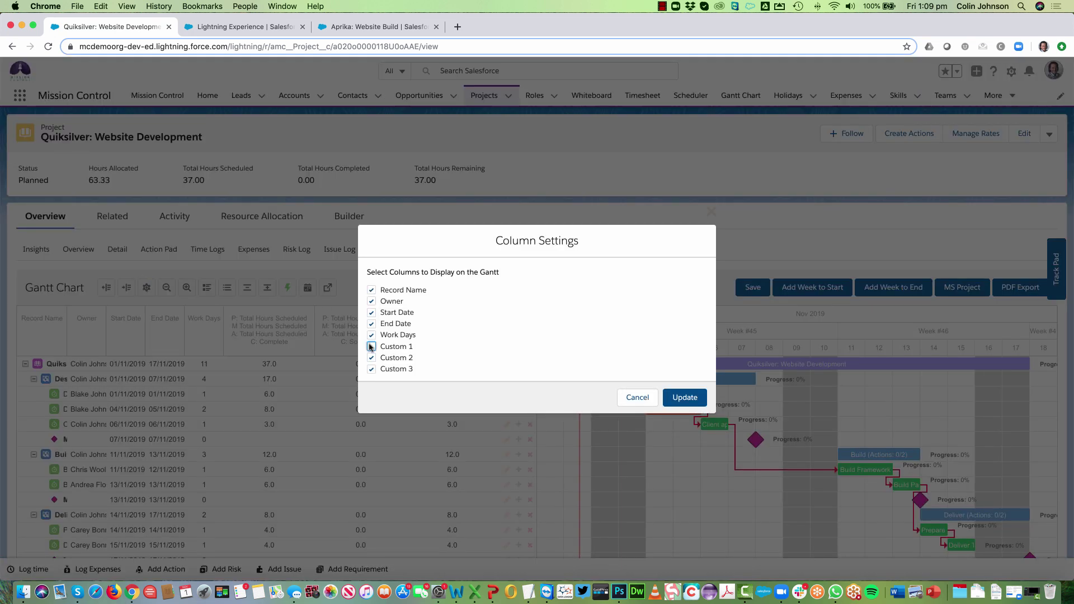
left_click(372, 347)
left_click(371, 358)
left_click(371, 369)
scroll(380, 358, "down", 2)
left_click(372, 366)
left_click(372, 367)
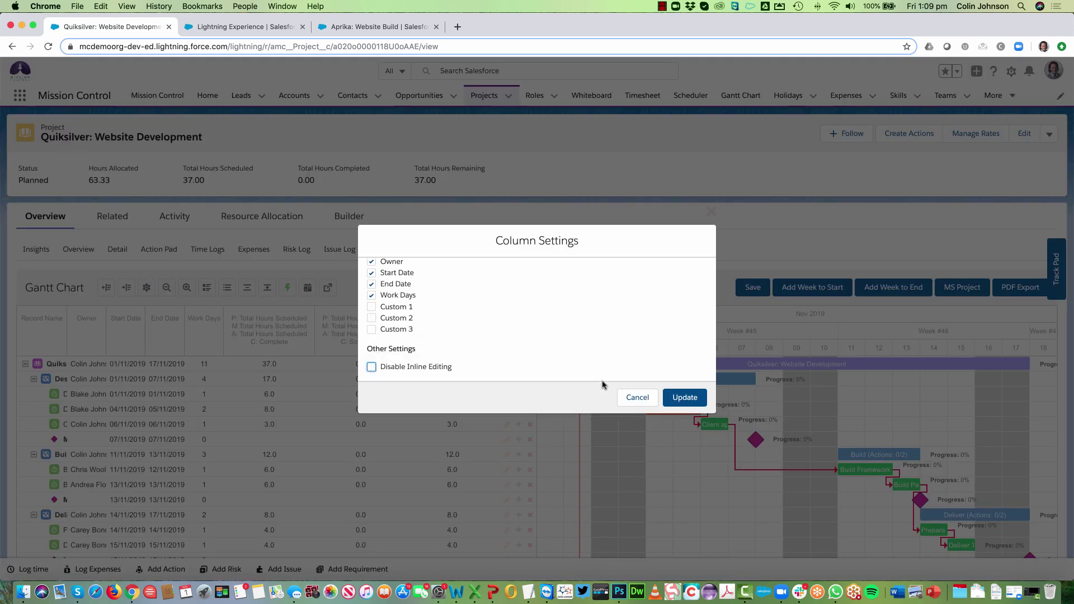
left_click(680, 398)
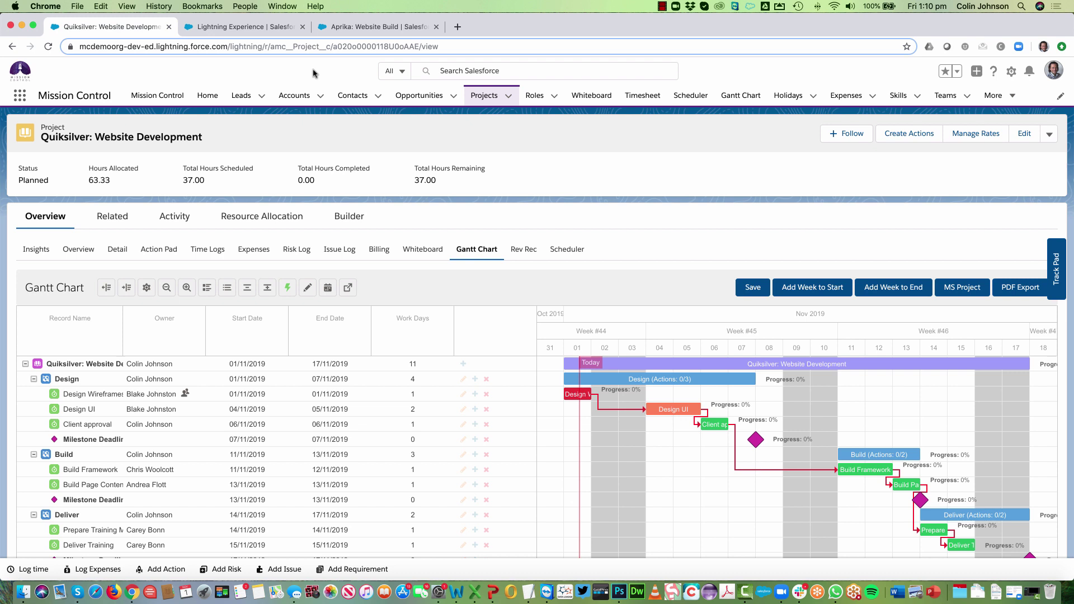
- Open the Quiksilver: Website Development opportunity and view its Gantt chart
left_click(453, 96)
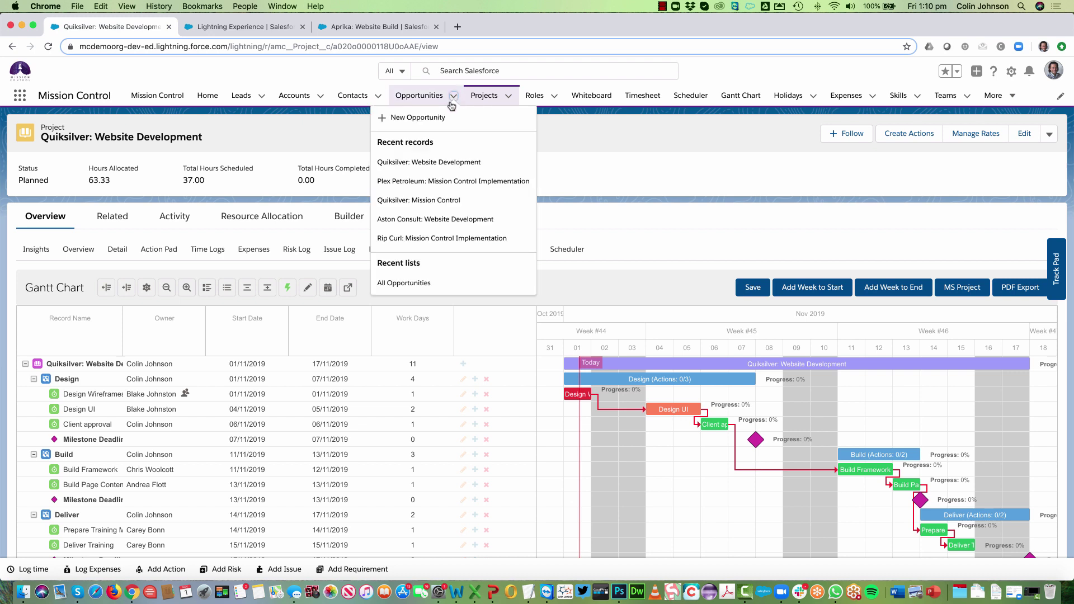
left_click(403, 163)
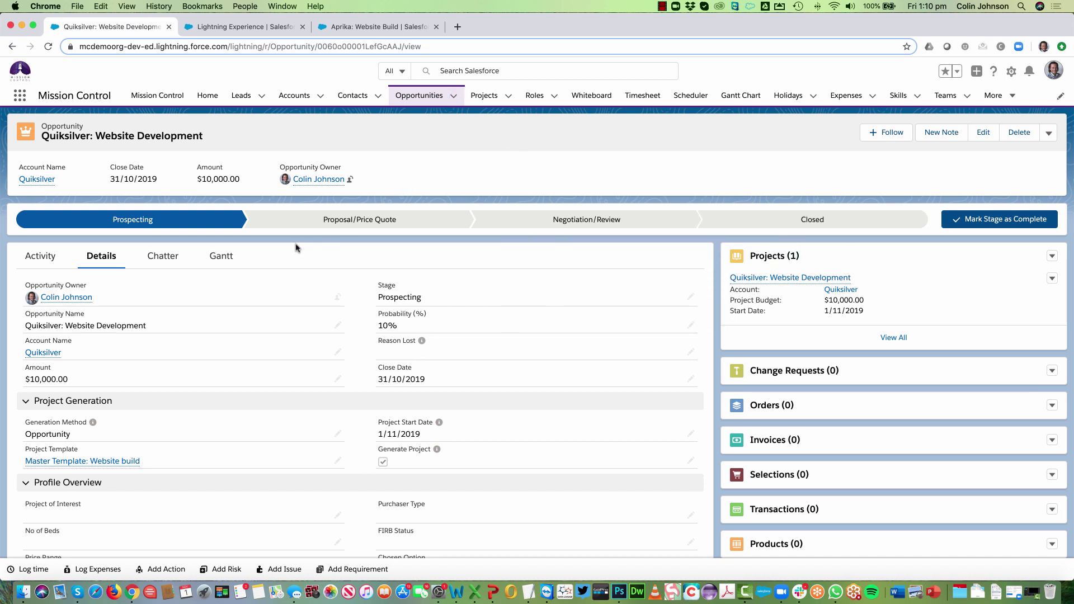
left_click(219, 261)
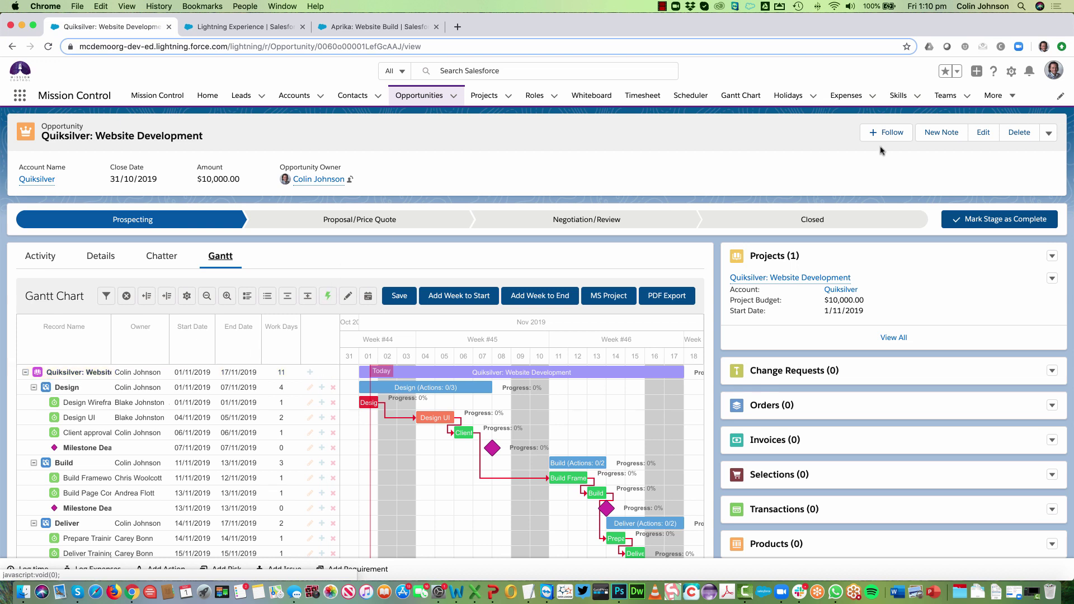
- Open the Opportunity Record Page in the Lightning App Builder and show the contents of its Gantt tab
left_click(1009, 76)
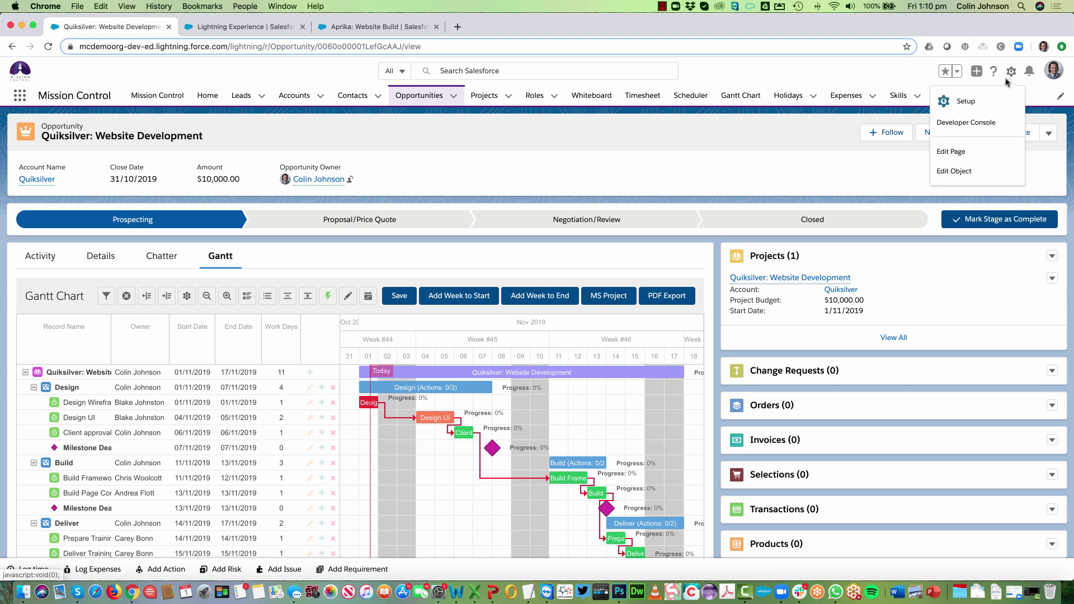
left_click(954, 151)
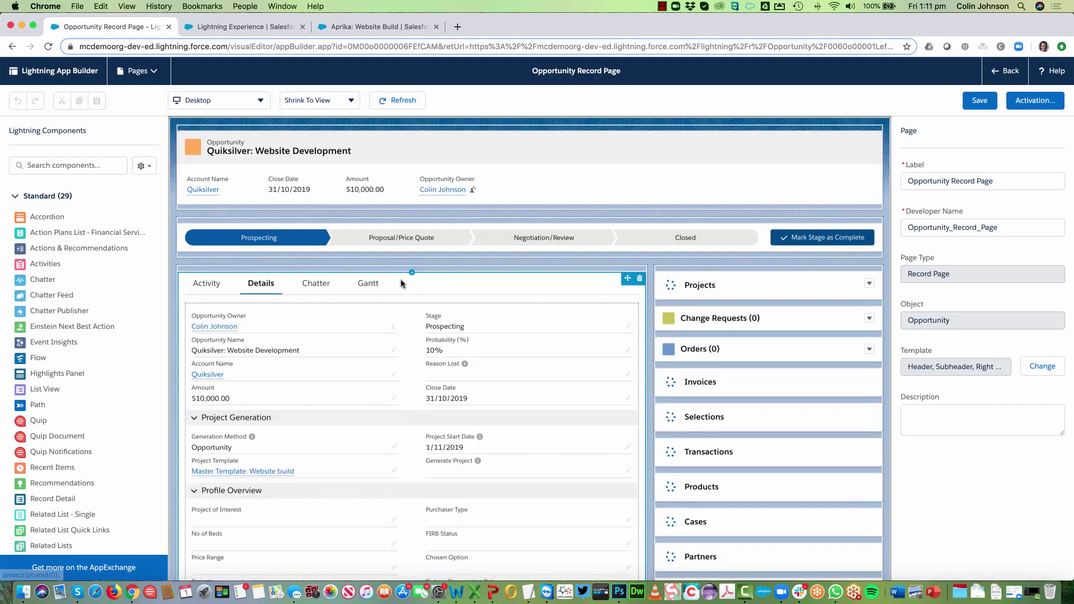
left_click(371, 284)
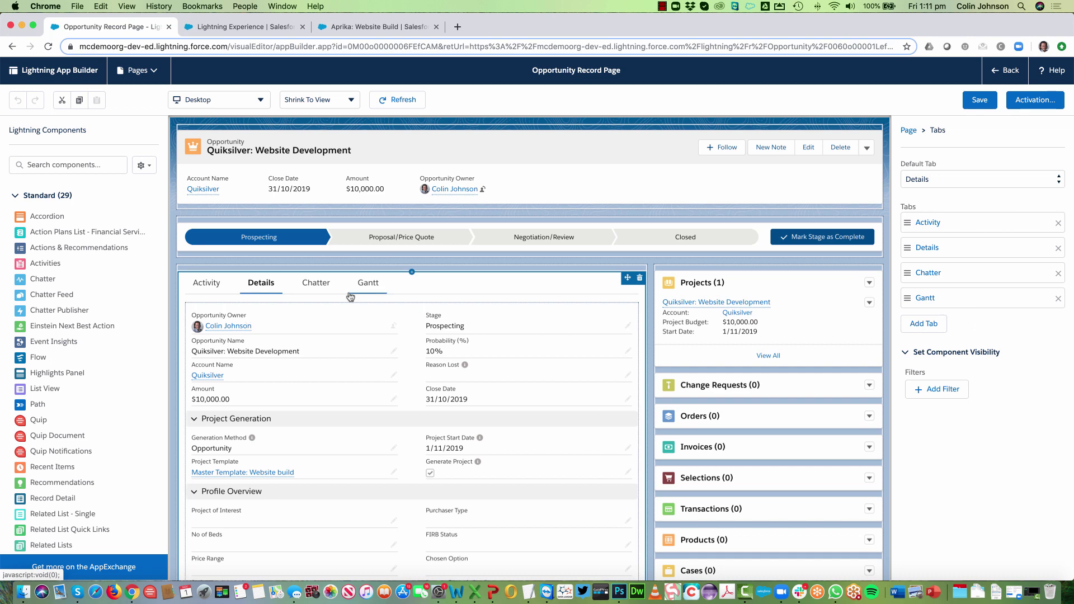
left_click(373, 288)
left_click(323, 336)
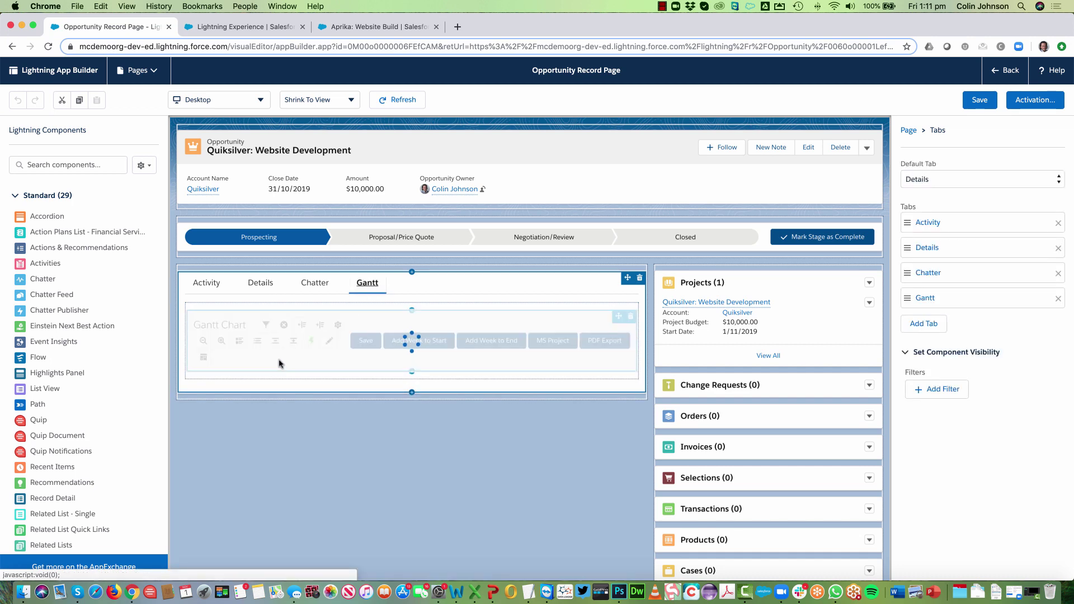
- Locate the LightningGantt component among the managed custom components and examine its placement within the Gantt tab
scroll(52, 364, "down", 3)
scroll(52, 364, "down", 15)
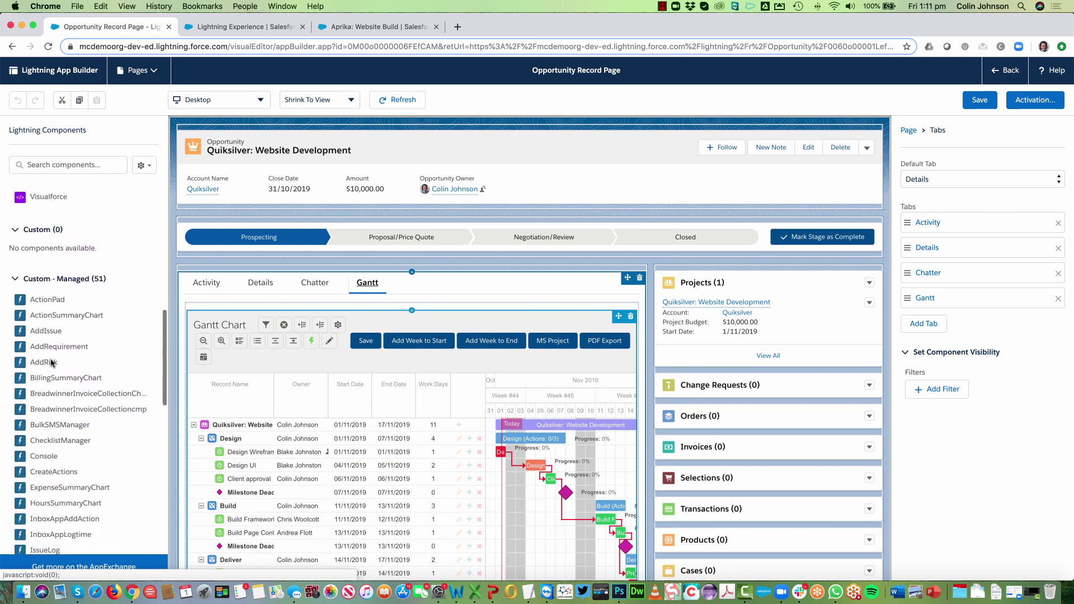
scroll(52, 364, "down", 1)
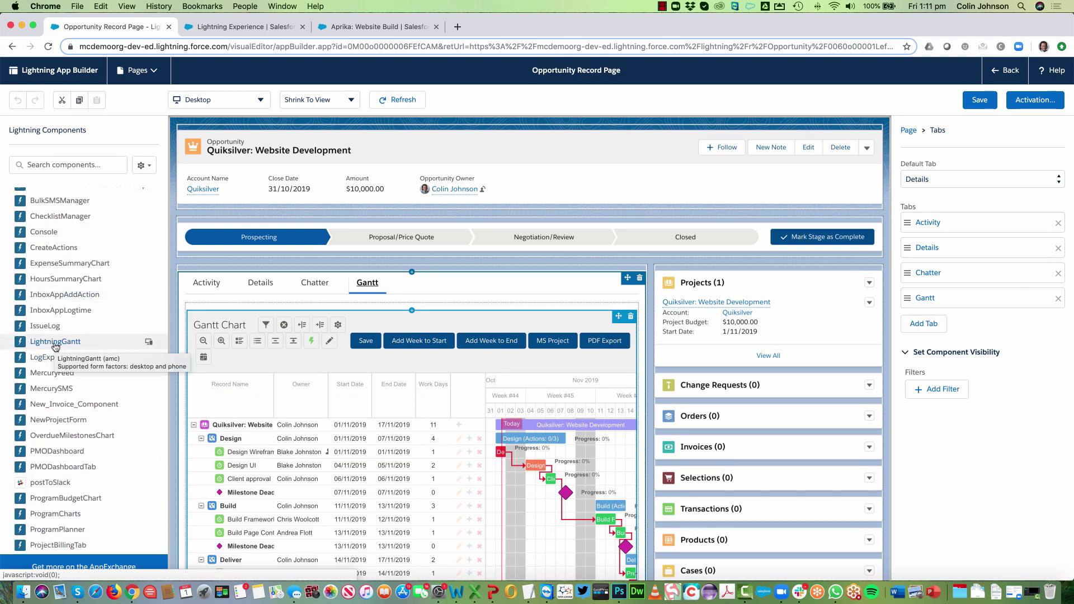
left_click_drag(54, 347, 314, 371)
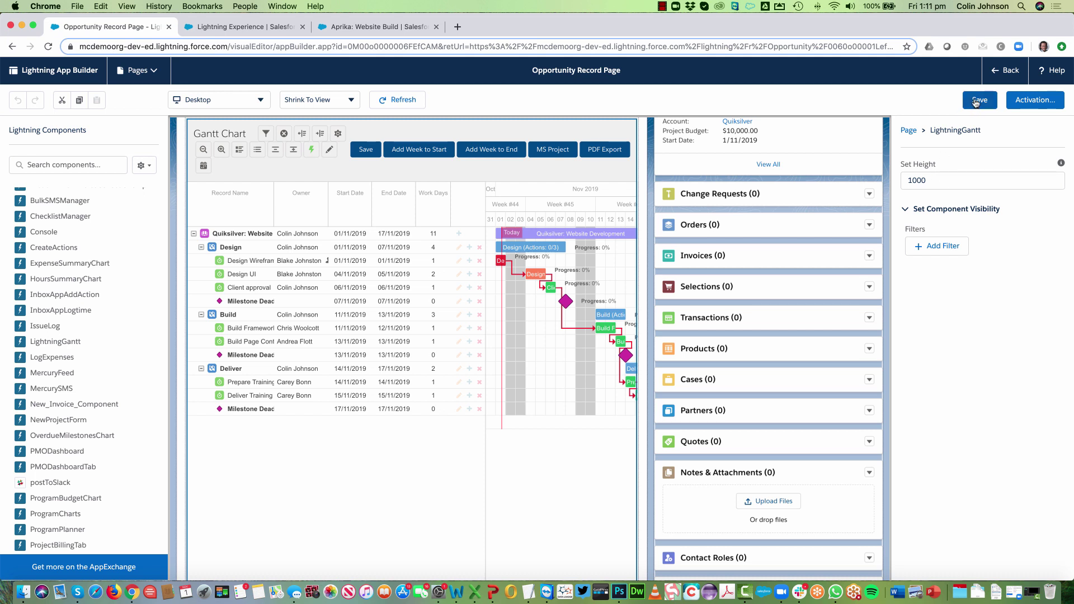
- Leave the page editor and open the Quiksilver: Website Development project related to the opportunity
left_click(1004, 72)
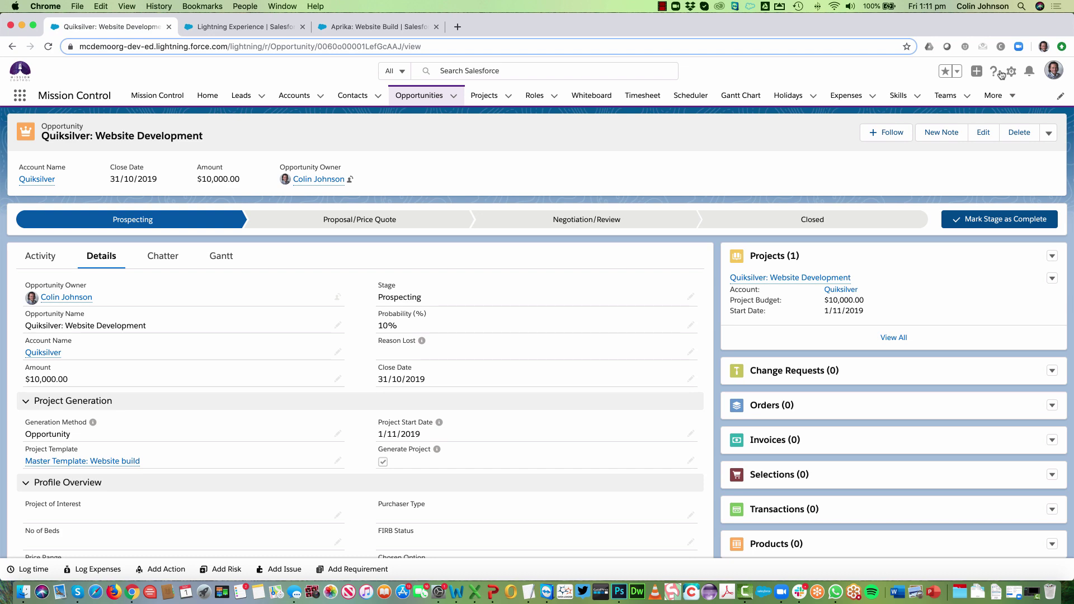
left_click(783, 278)
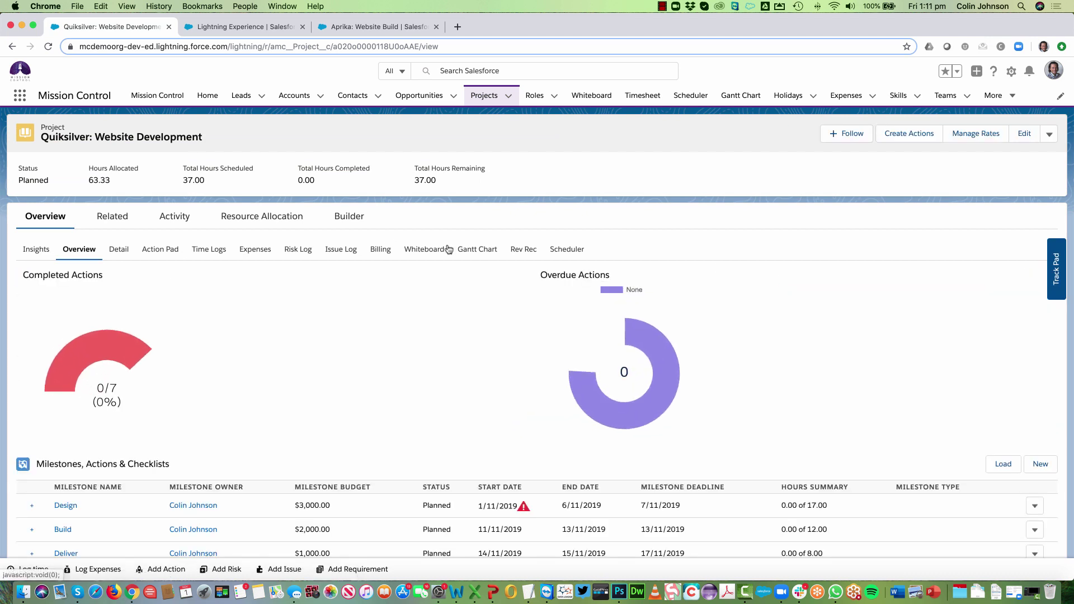
- Open the Design UI action from the Quiksilver: Website Development project's Gantt chart and examine its record details
left_click(478, 250)
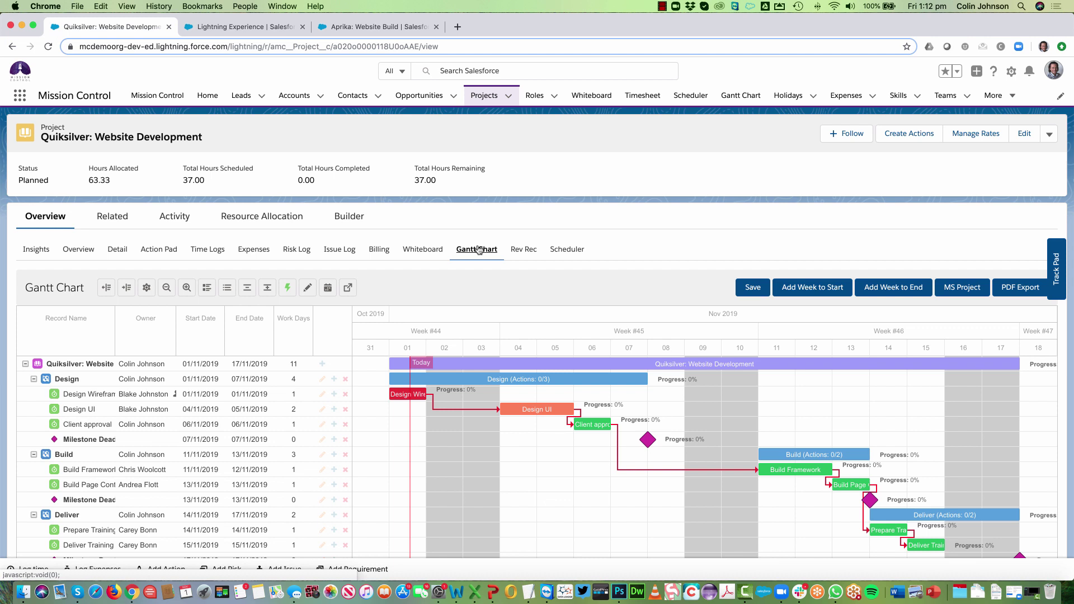
double_click(518, 413)
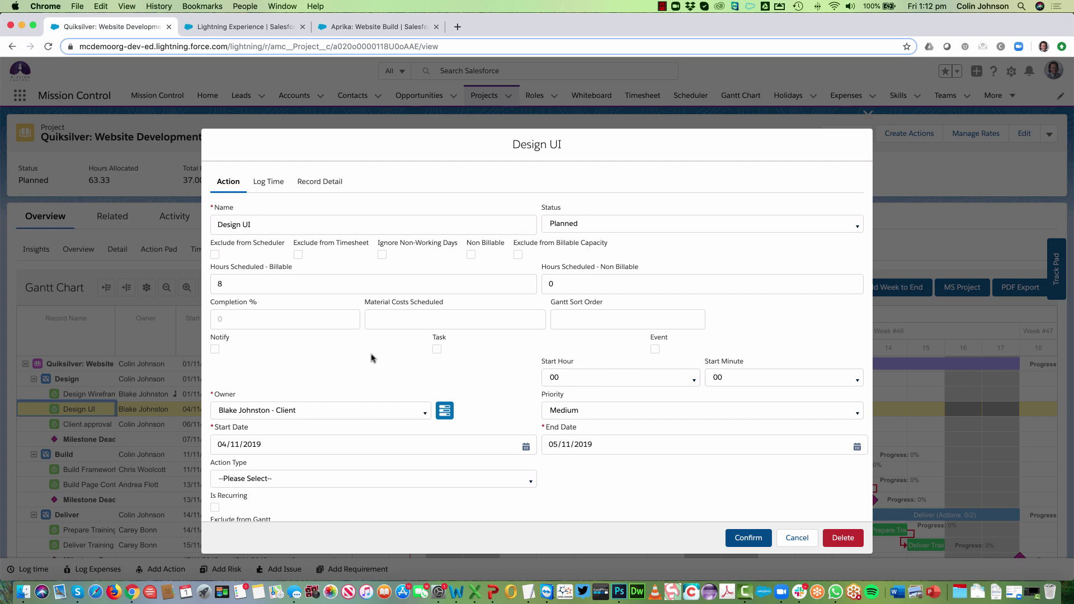
left_click(318, 183)
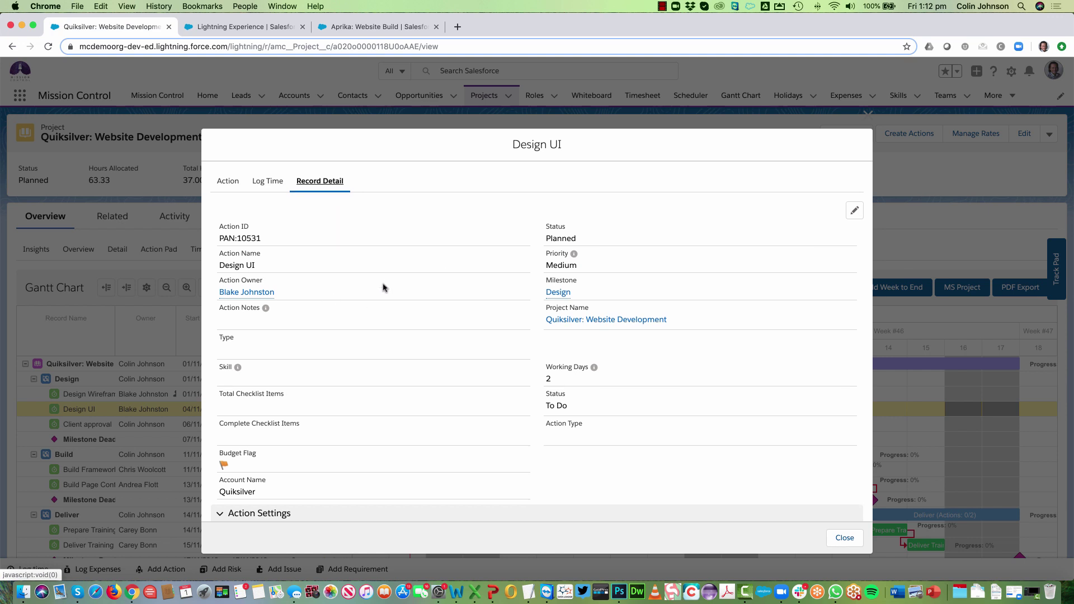
scroll(383, 285, "down", 4)
scroll(383, 287, "up", 4)
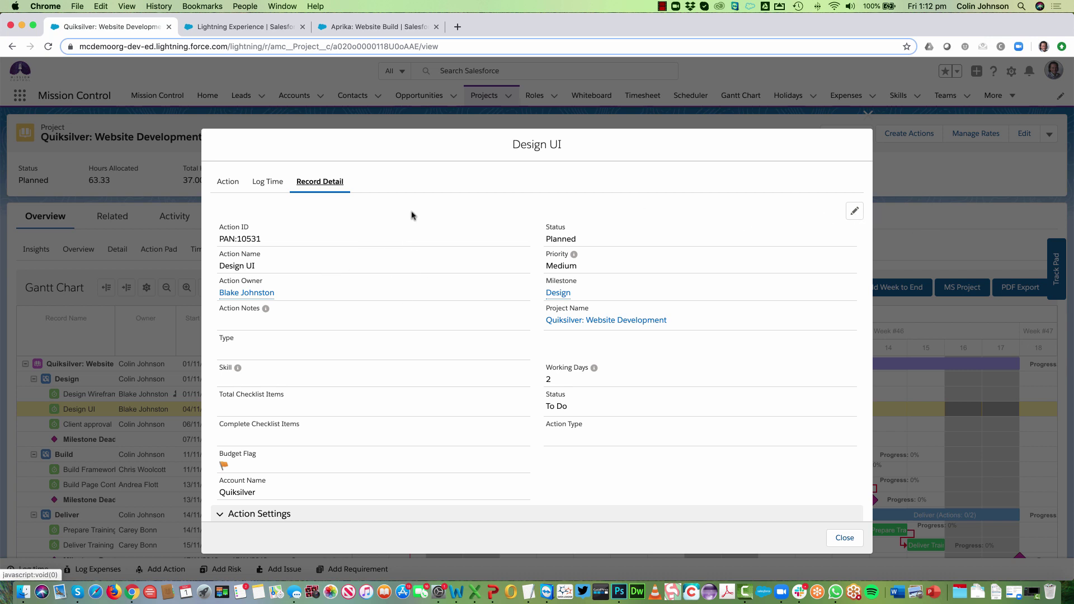
- Review the time logging and time tracking options for the Design UI action, and close its window
left_click(269, 182)
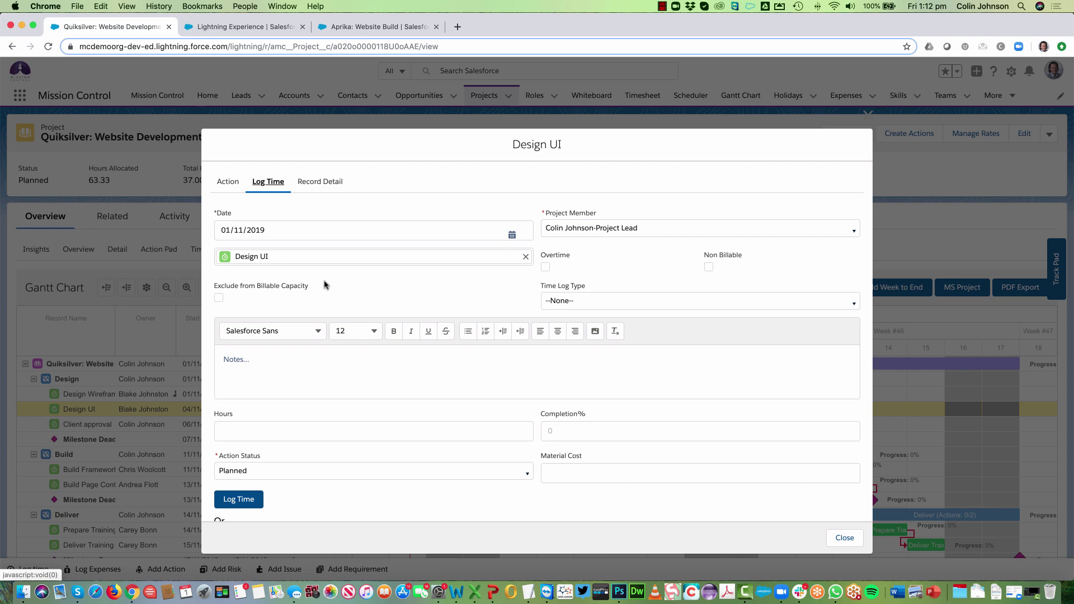
scroll(249, 374, "down", 3)
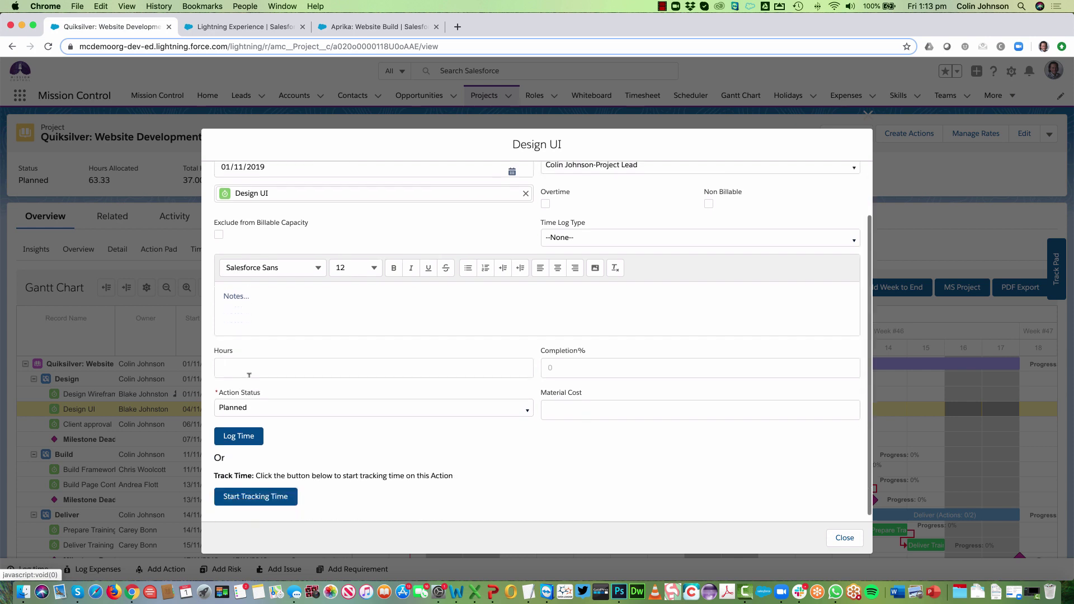
scroll(249, 375, "up", 2)
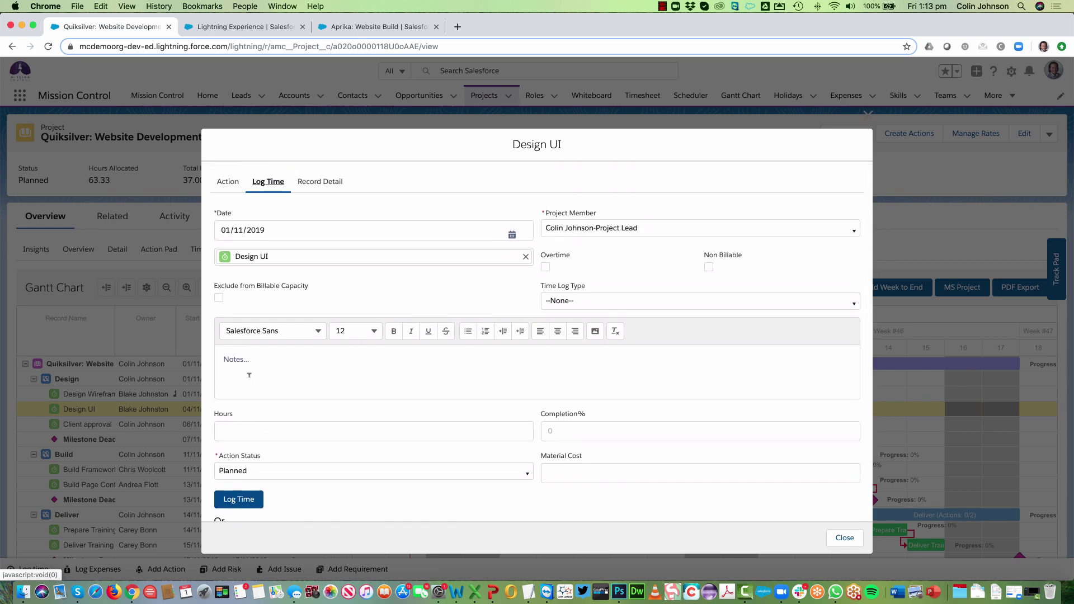
left_click(843, 543)
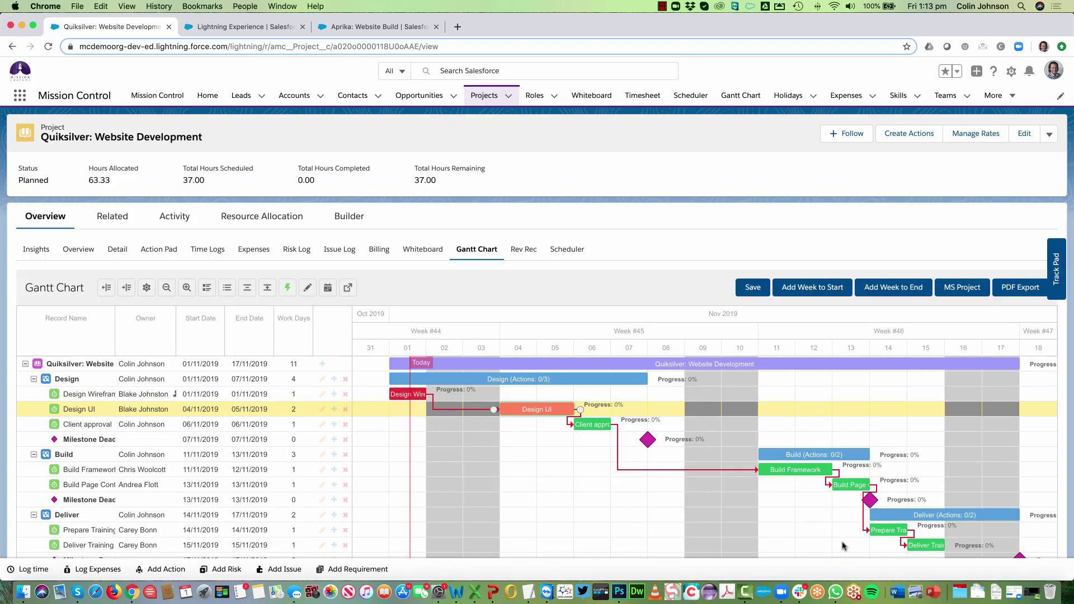
- View the edit window of the project bar, and open the record details of the first Design milestone
double_click(460, 367)
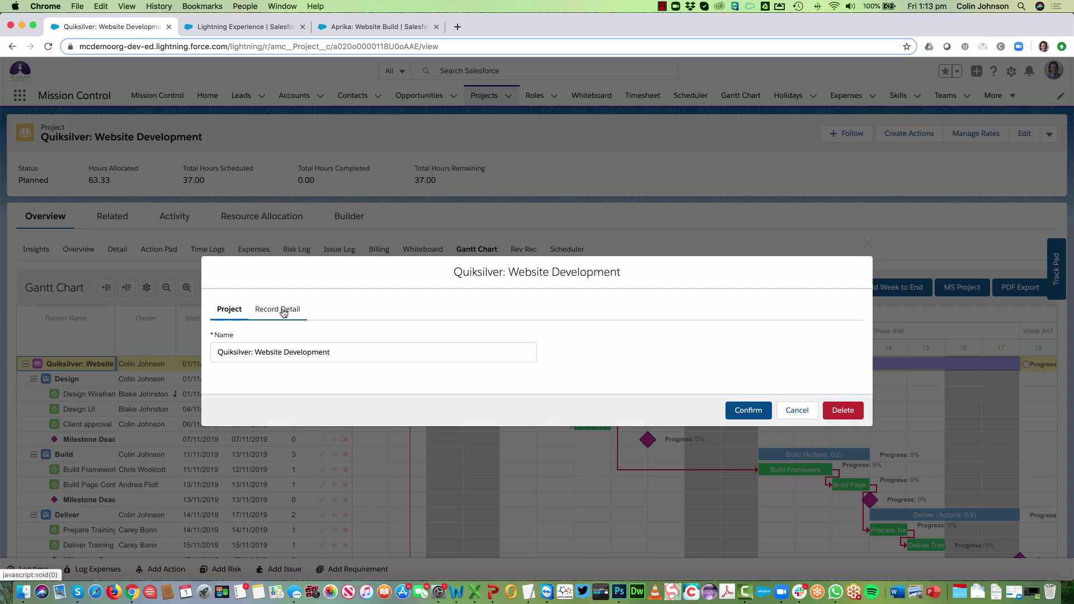
left_click(868, 243)
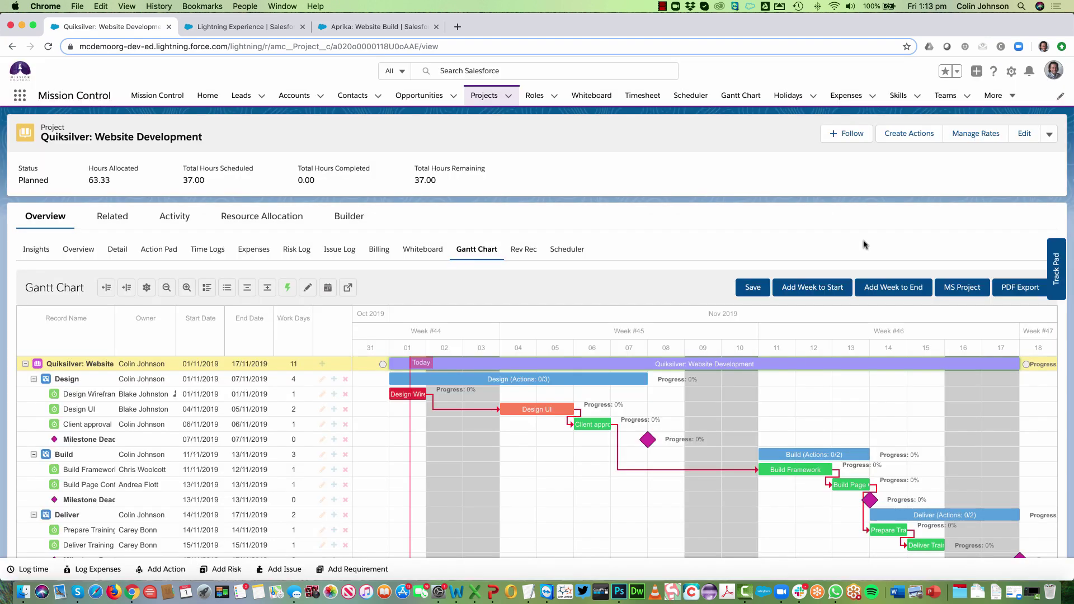
double_click(494, 380)
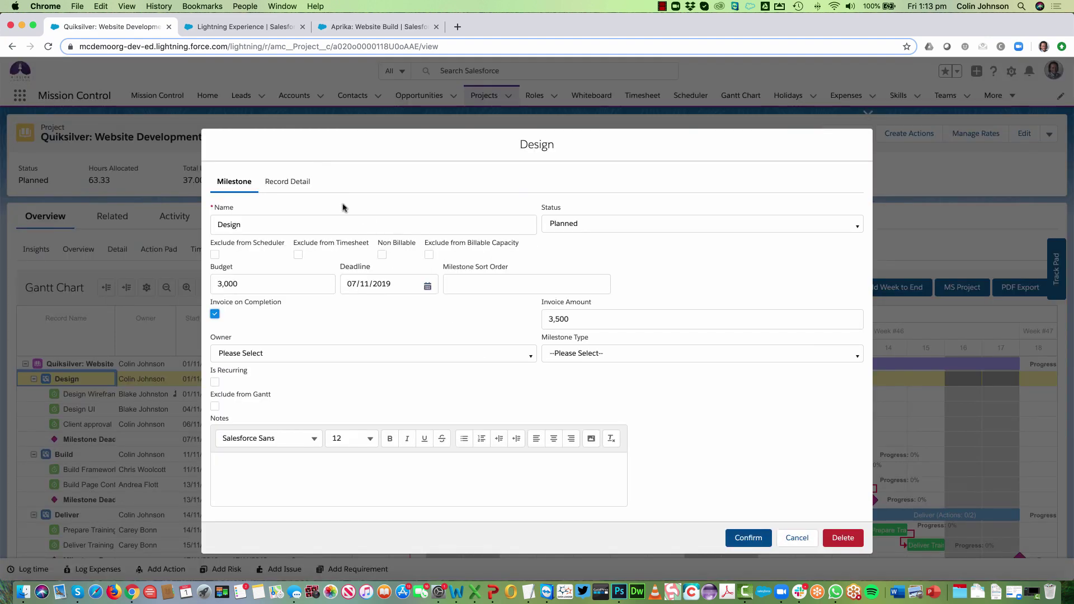
left_click(290, 181)
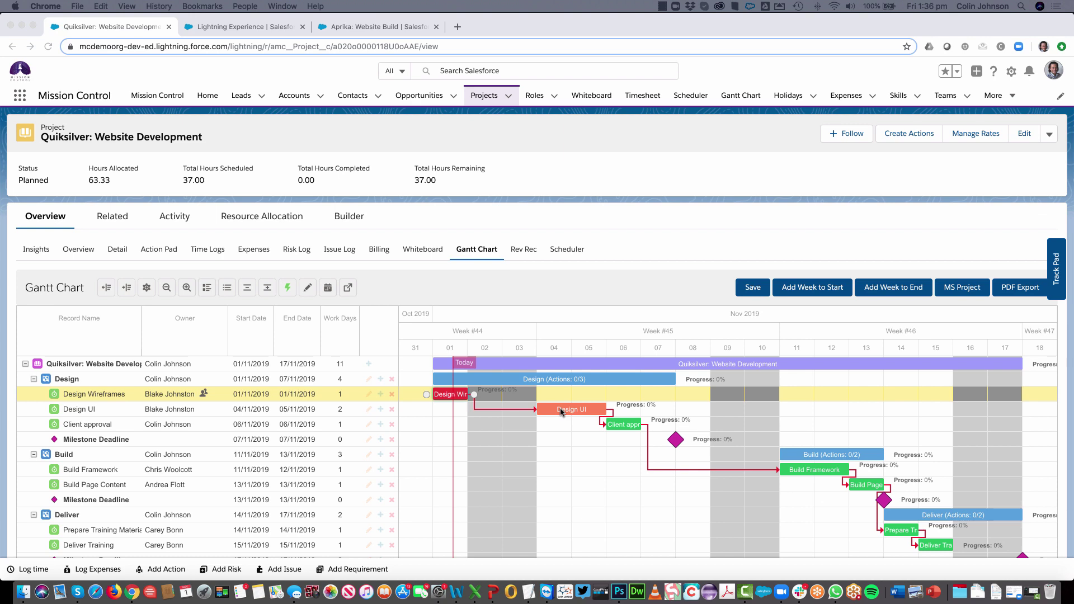
- In the Gantt settings, set status colours #663399 for Planned, #334488 for In Progress, #228932 for On Hold, #886633 for Complete and #900000 for Cancelled
left_click(233, 31)
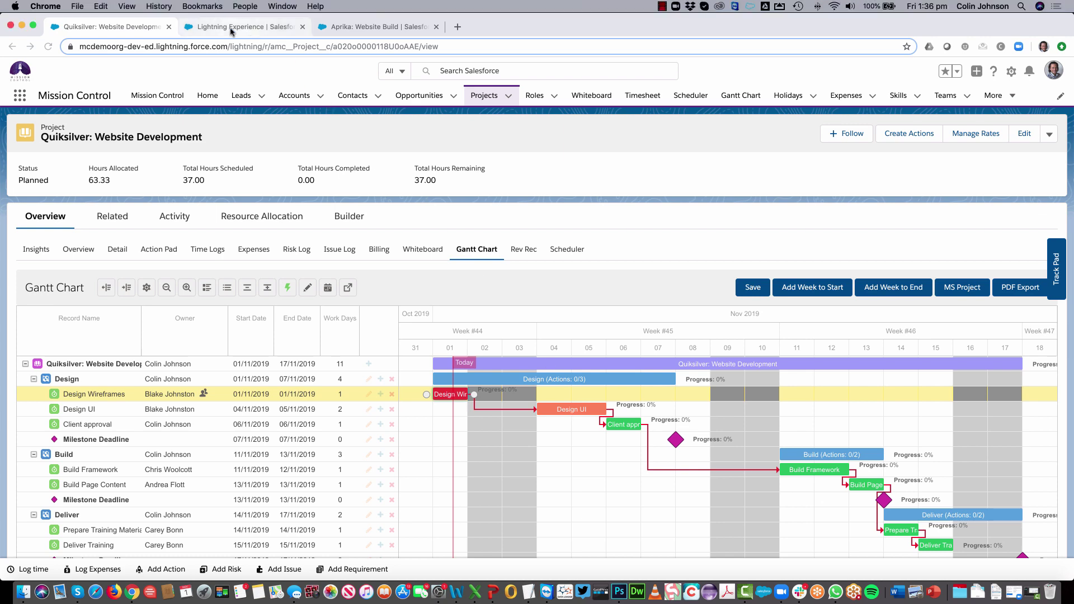
left_click(244, 235)
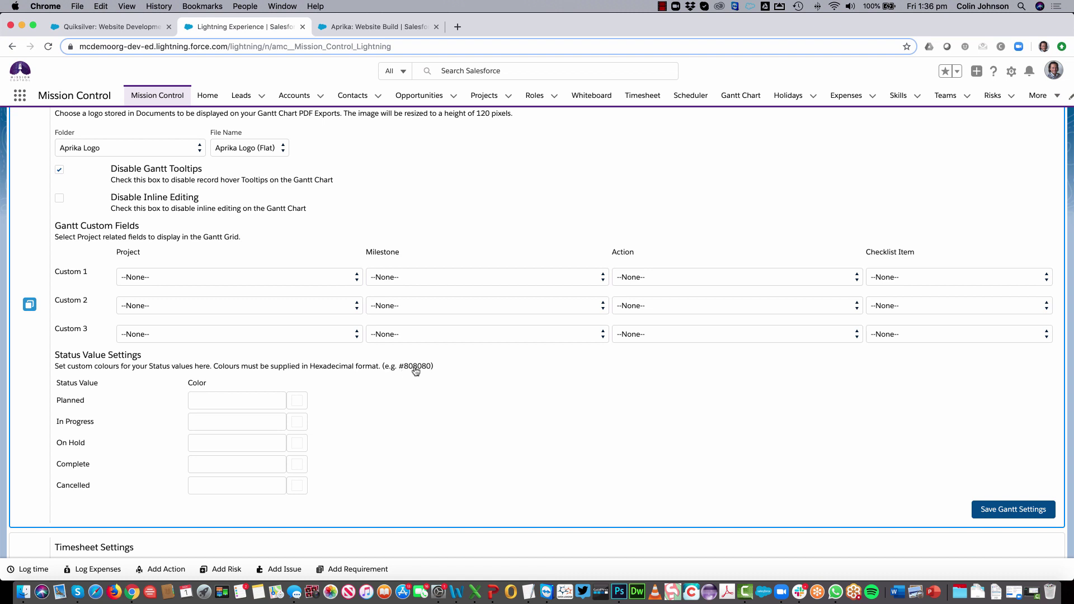
left_click(217, 393)
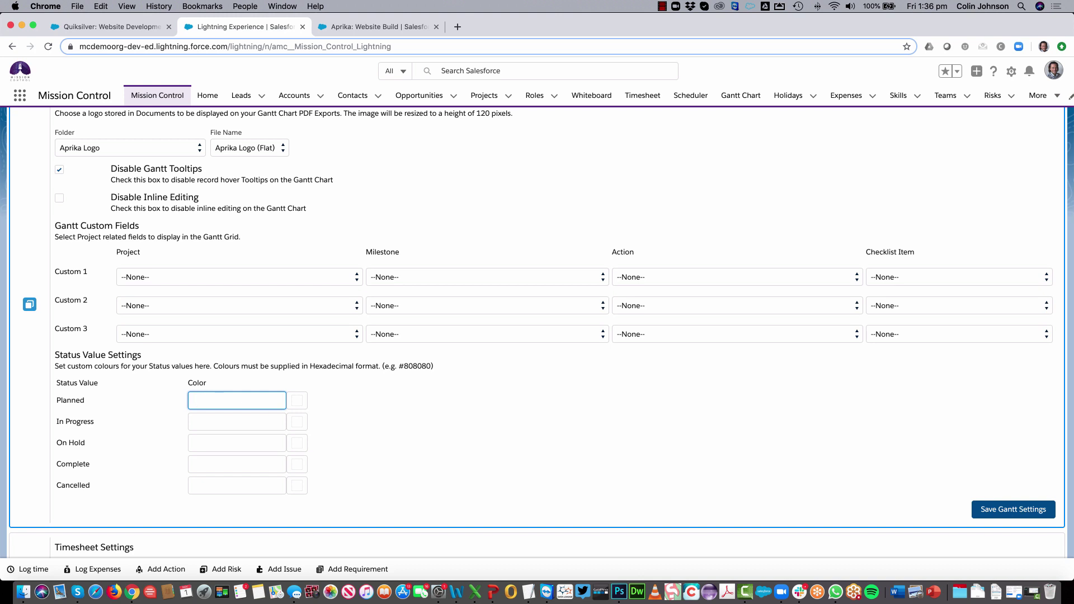
type("#663399")
left_click(211, 417)
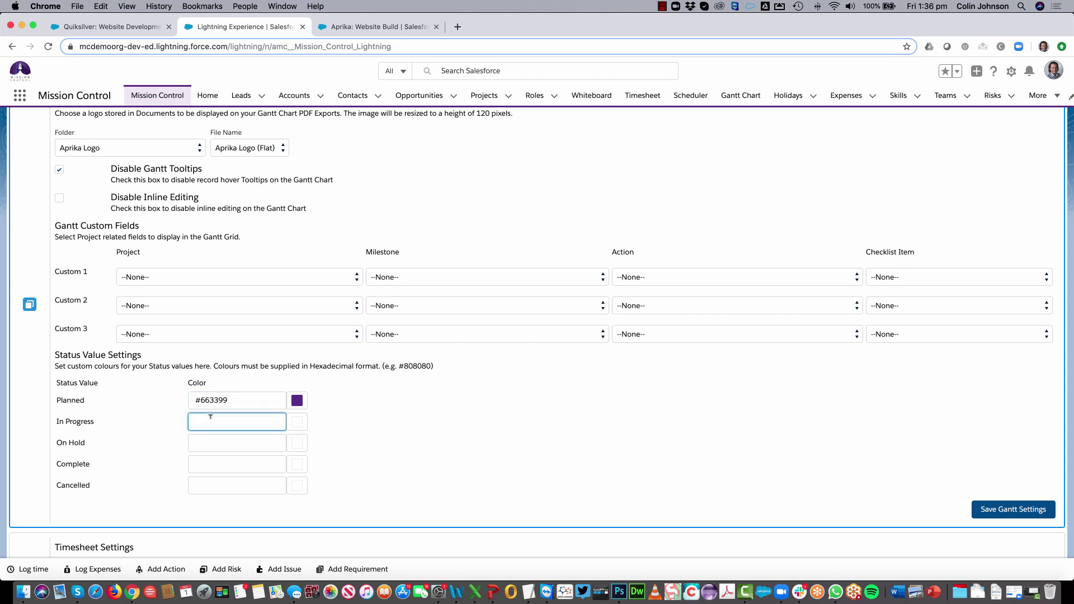
type("#334488")
left_click(210, 443)
type("#228932")
left_click(211, 465)
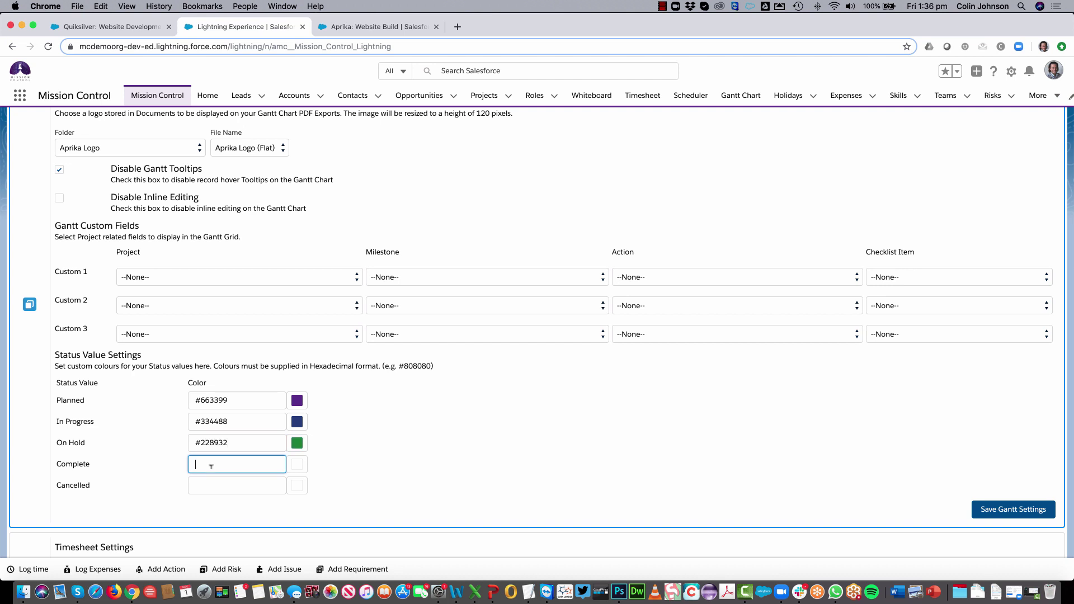
type("#886633")
left_click(212, 484)
type("#900000")
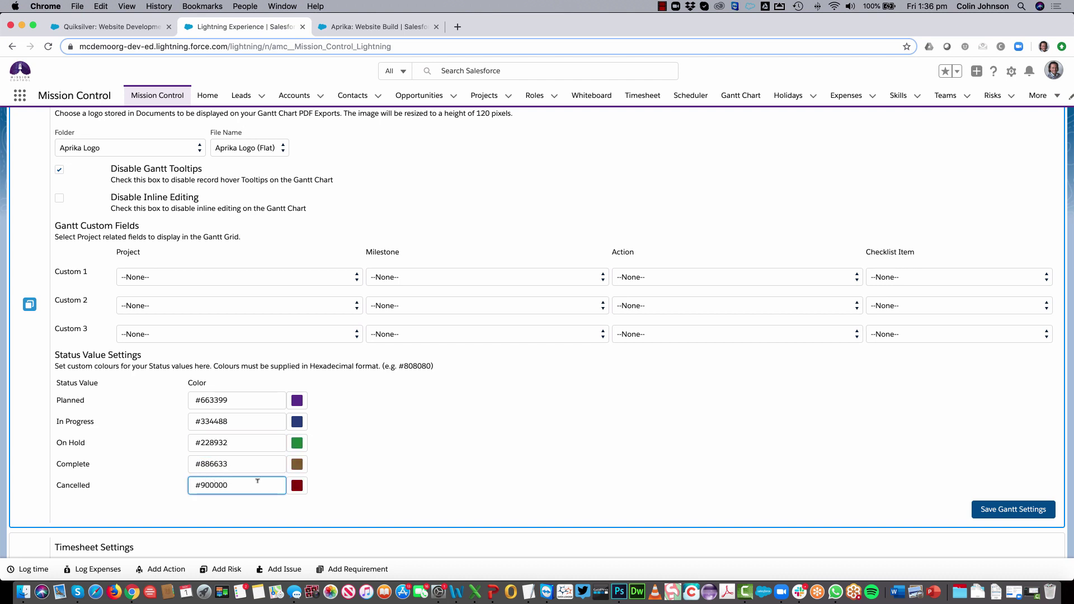
- Save the Gantt settings and reload the Quiksilver: Website Development Gantt chart to check the status colours on the action bars
left_click(362, 469)
left_click(1007, 513)
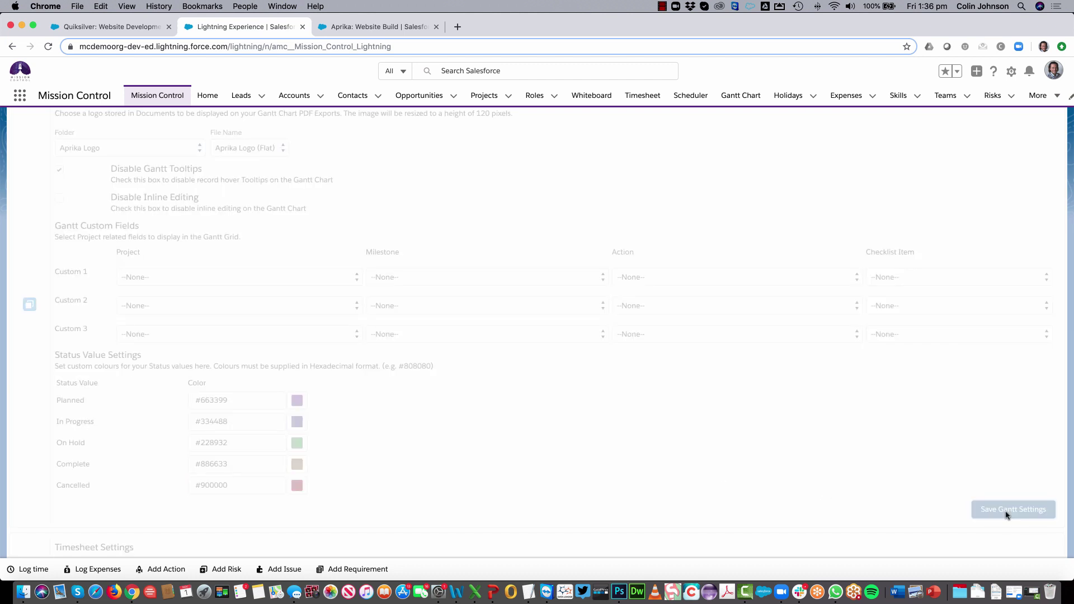
left_click(87, 26)
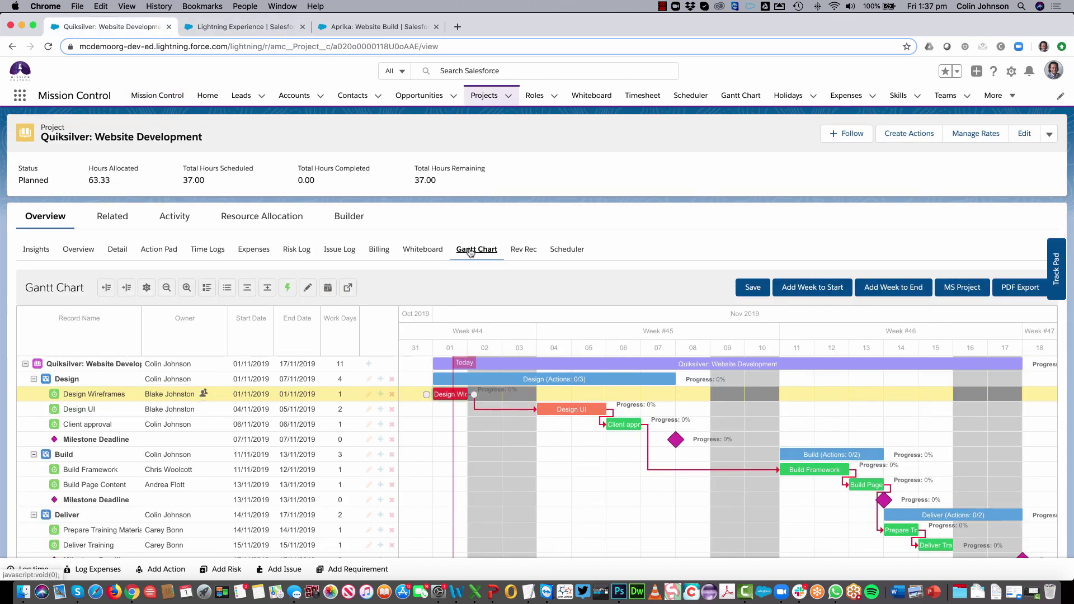
left_click(470, 251)
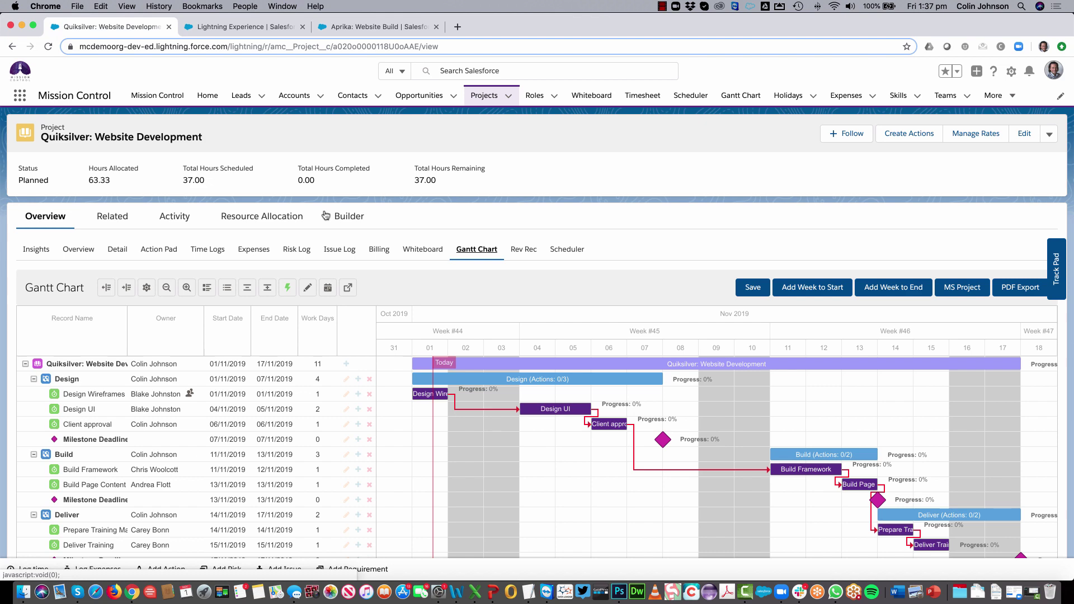
- Clear the custom colours for the Planned, In Progress, On Hold, Complete and Cancelled statuses in the Gantt settings
left_click(240, 27)
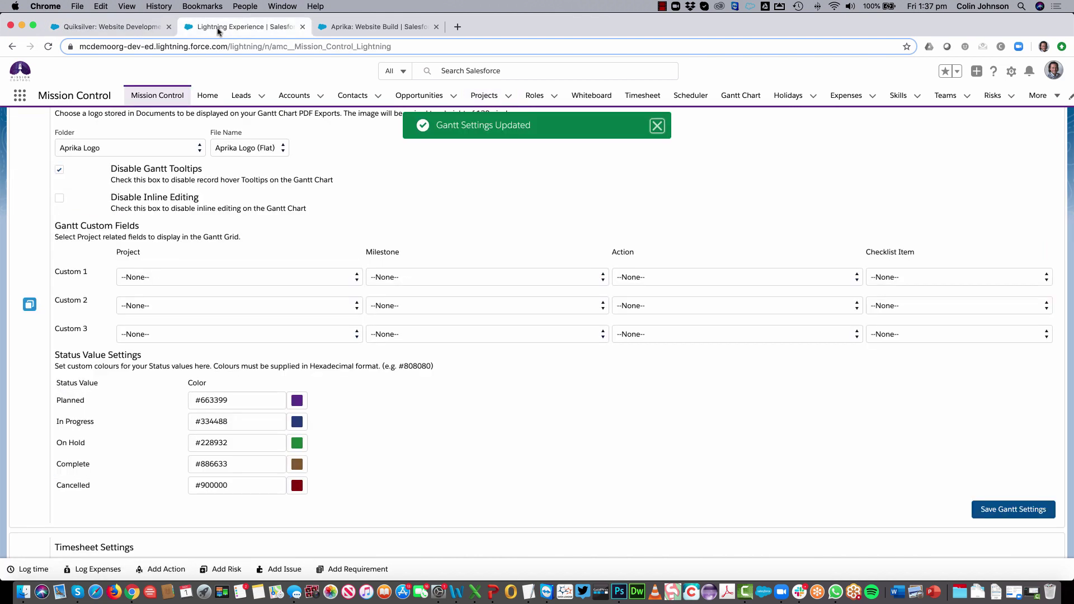
triple_click(236, 400)
key("BackSpace")
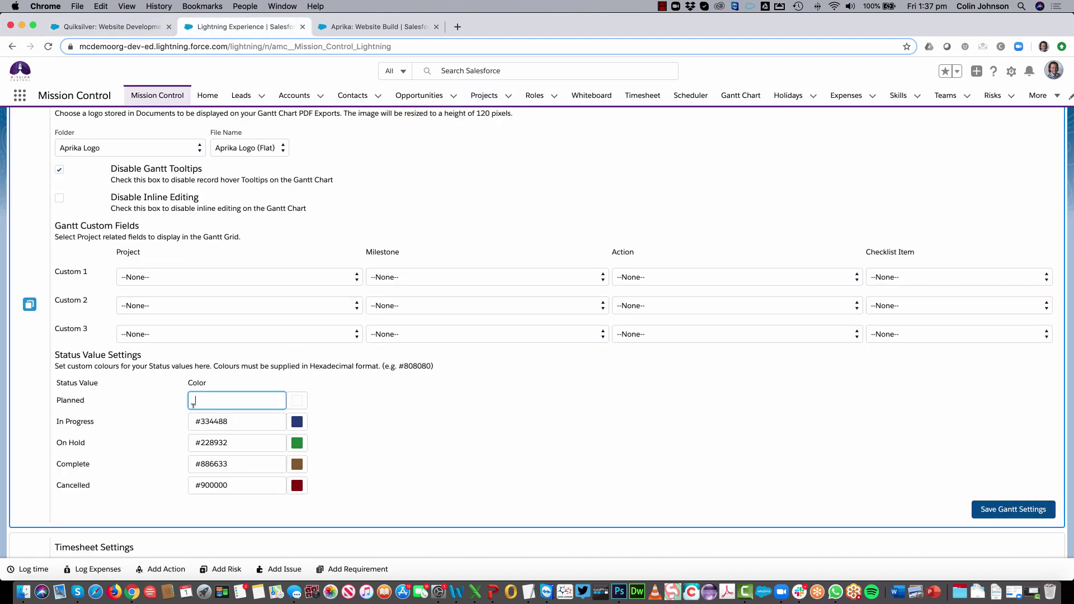
triple_click(230, 421)
key("BackSpace")
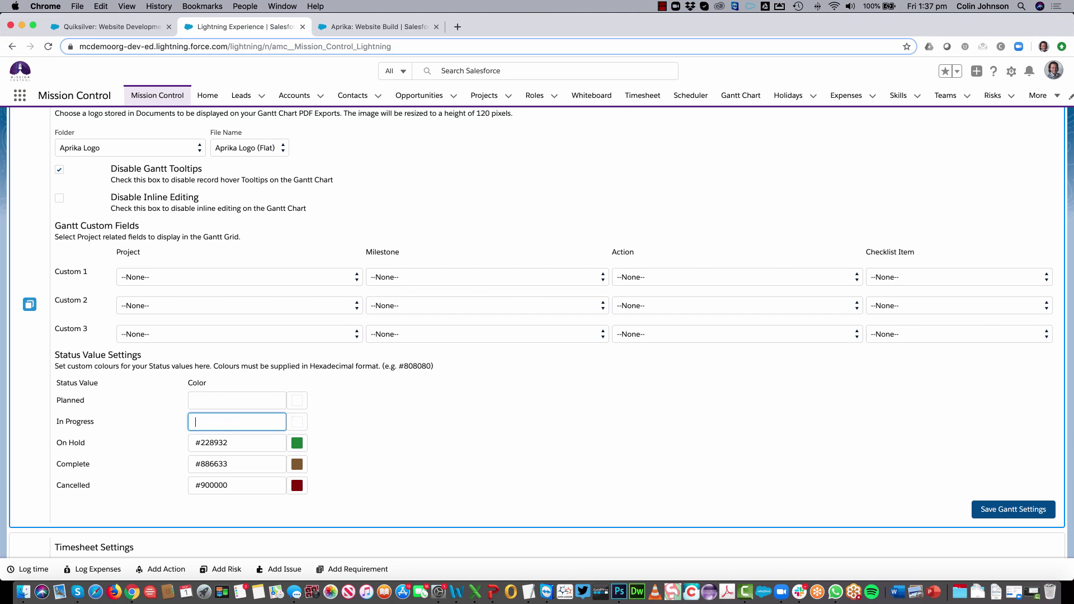
triple_click(233, 443)
key("BackSpace")
left_click(205, 464)
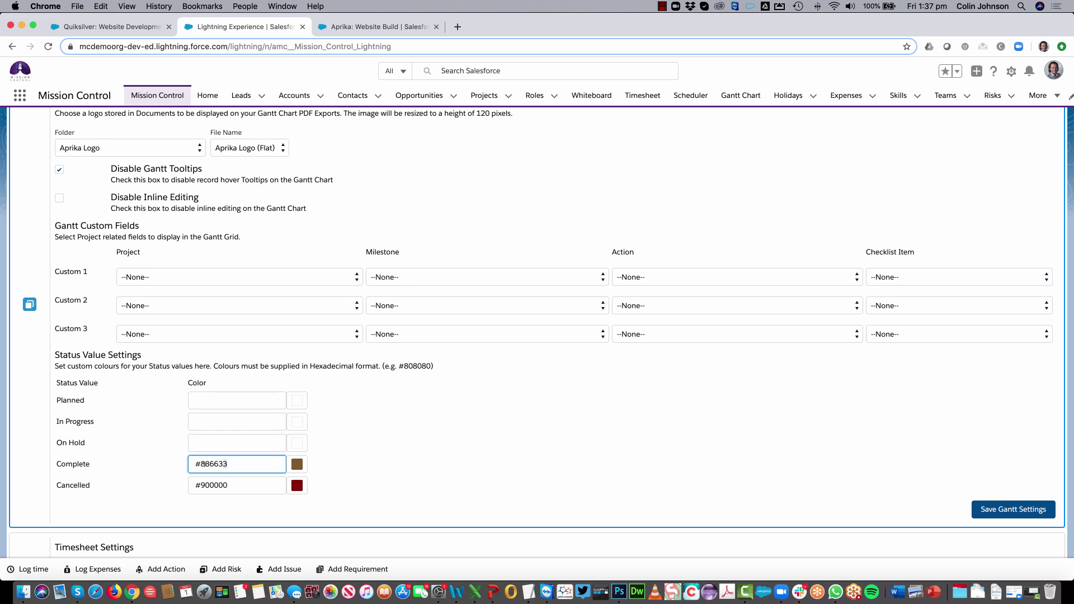
triple_click(205, 464)
key("BackSpace")
triple_click(223, 480)
key("BackSpace")
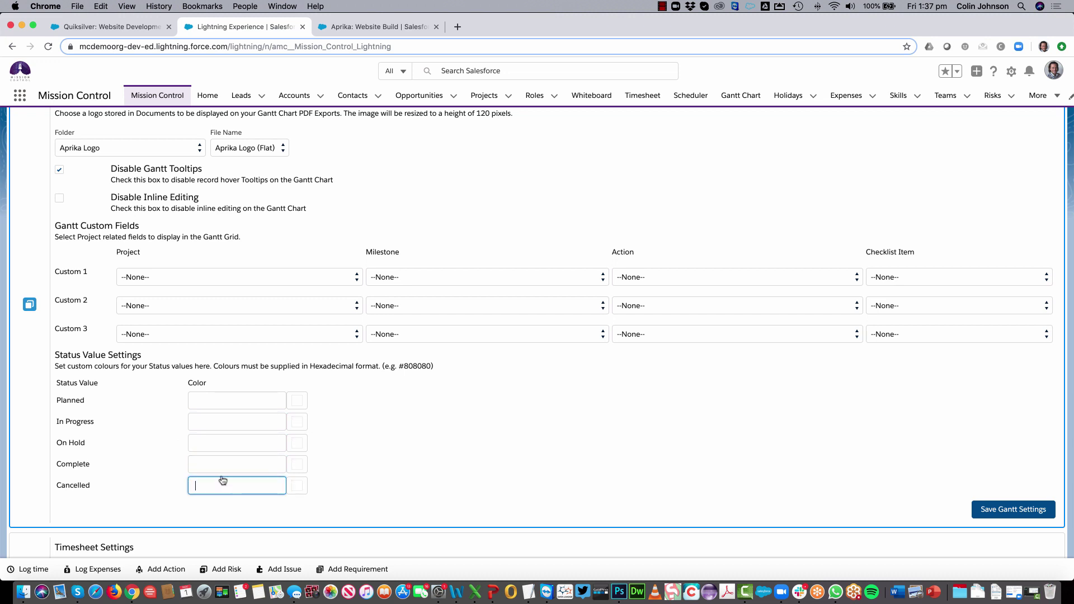
- Save the Gantt settings without custom status colours and reload the Quiksilver: Website Development project's Gantt chart
left_click(984, 512)
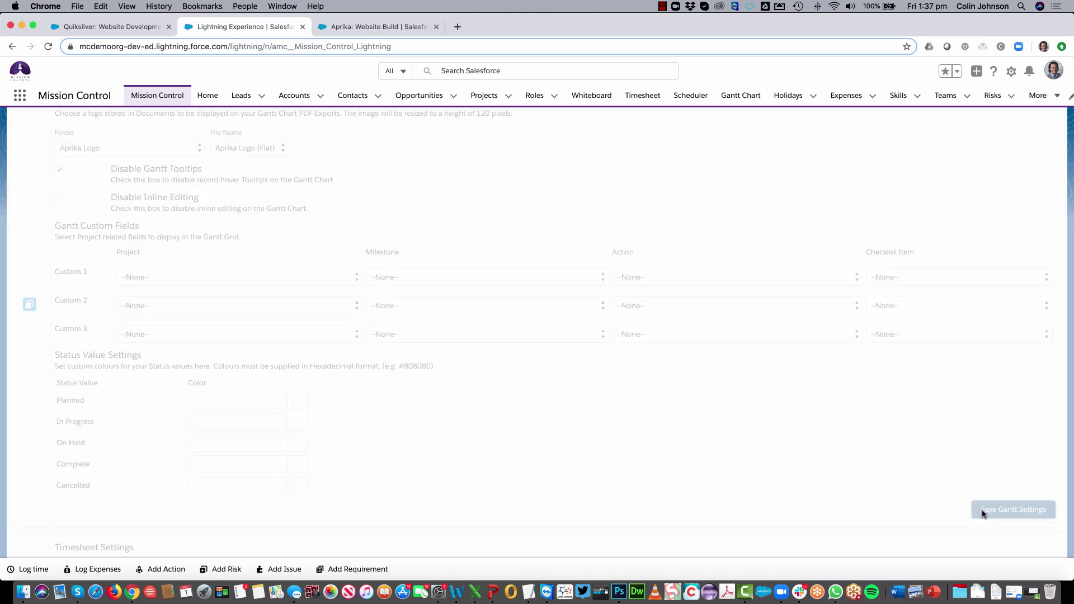
left_click(126, 29)
left_click(477, 250)
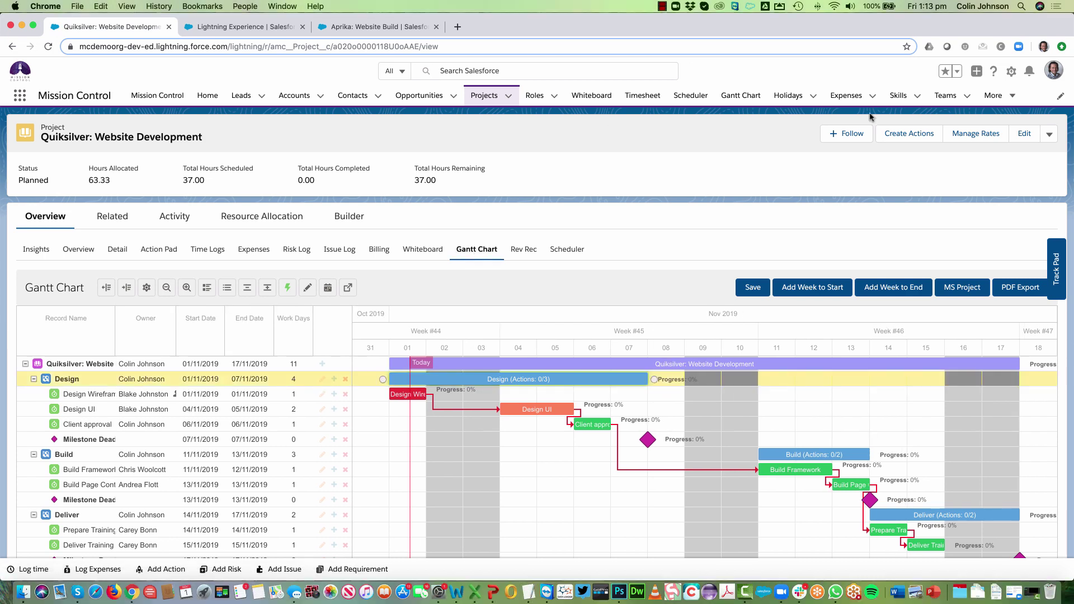
- Open the Aprika: Website Build project's Gantt chart, jump its timeline to today's date and look through the remaining milestones
left_click(361, 29)
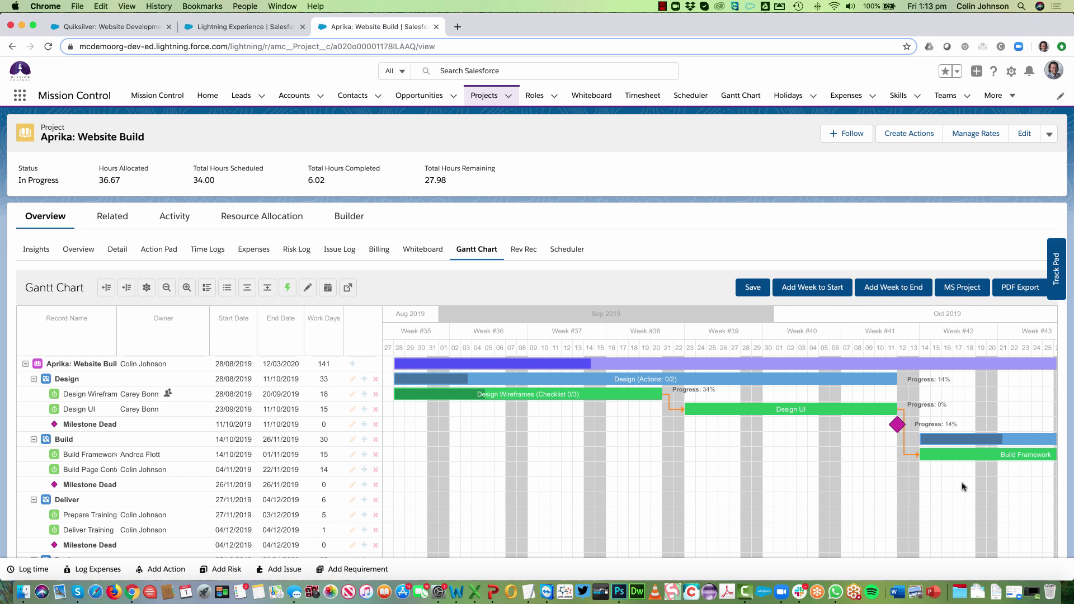
left_click(328, 289)
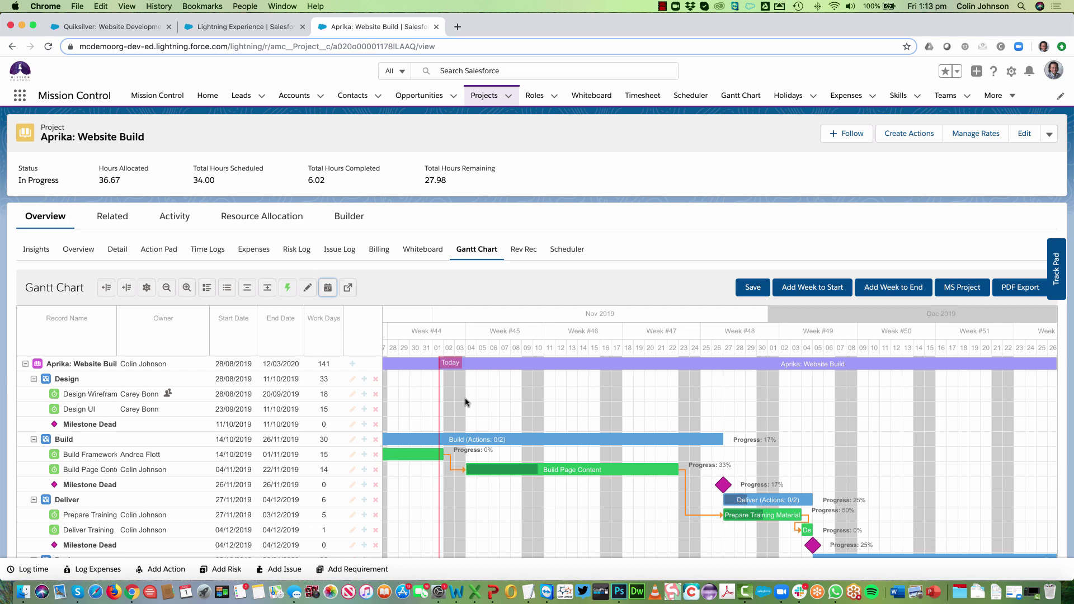
scroll(465, 402, "left", 15)
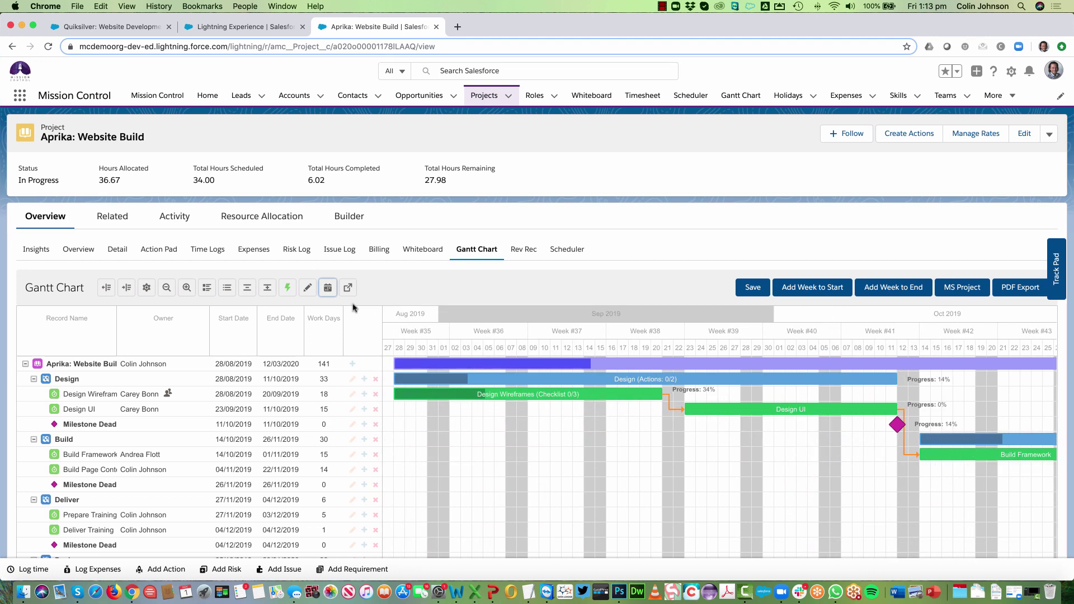
left_click(329, 289)
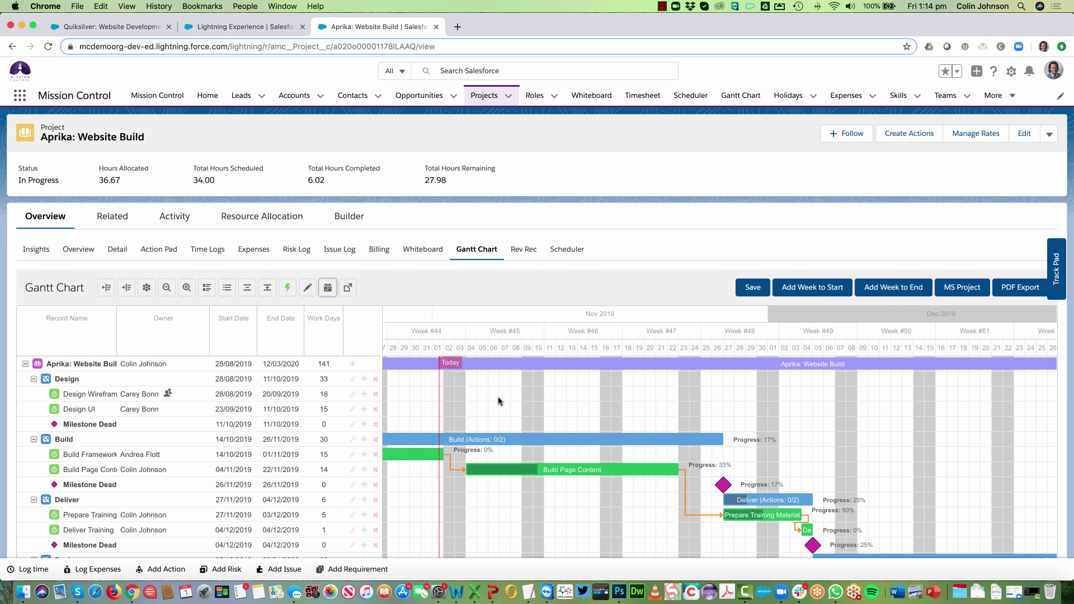
scroll(499, 401, "down", 3)
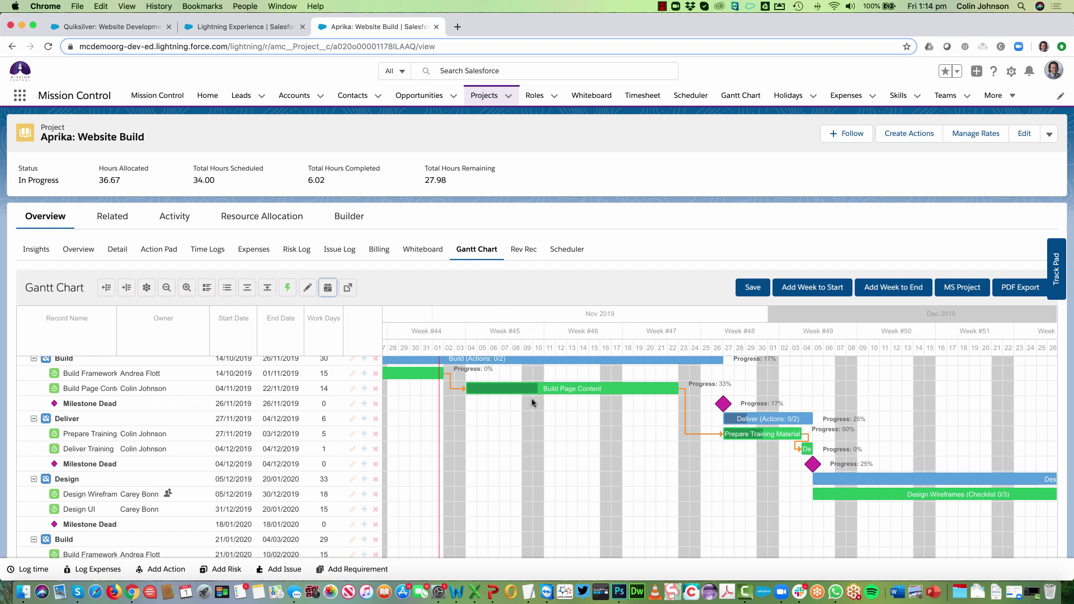
scroll(532, 403, "down", 5)
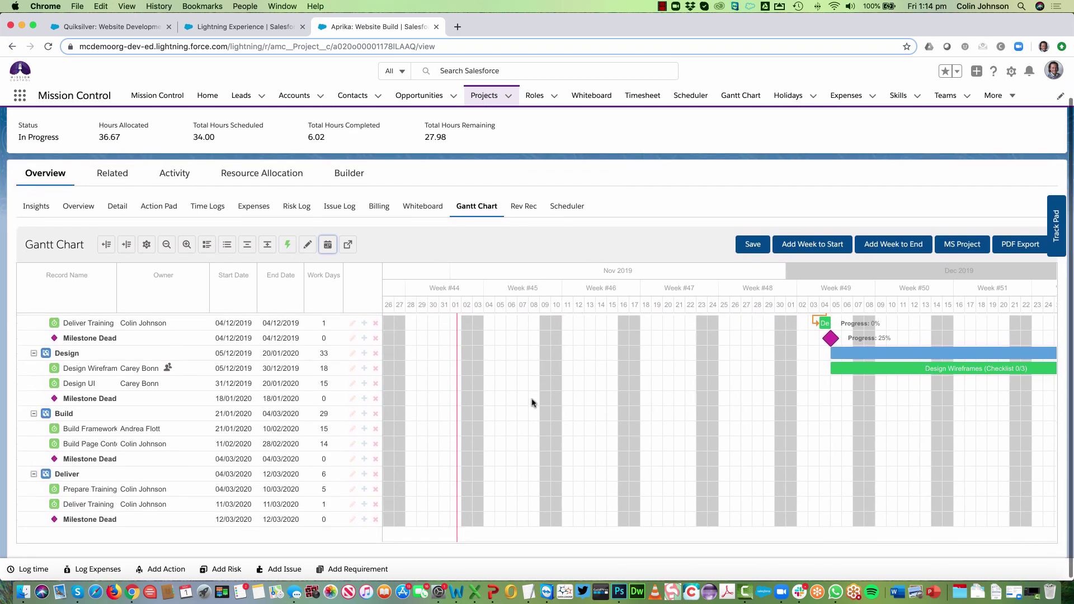
scroll(532, 403, "left", 1)
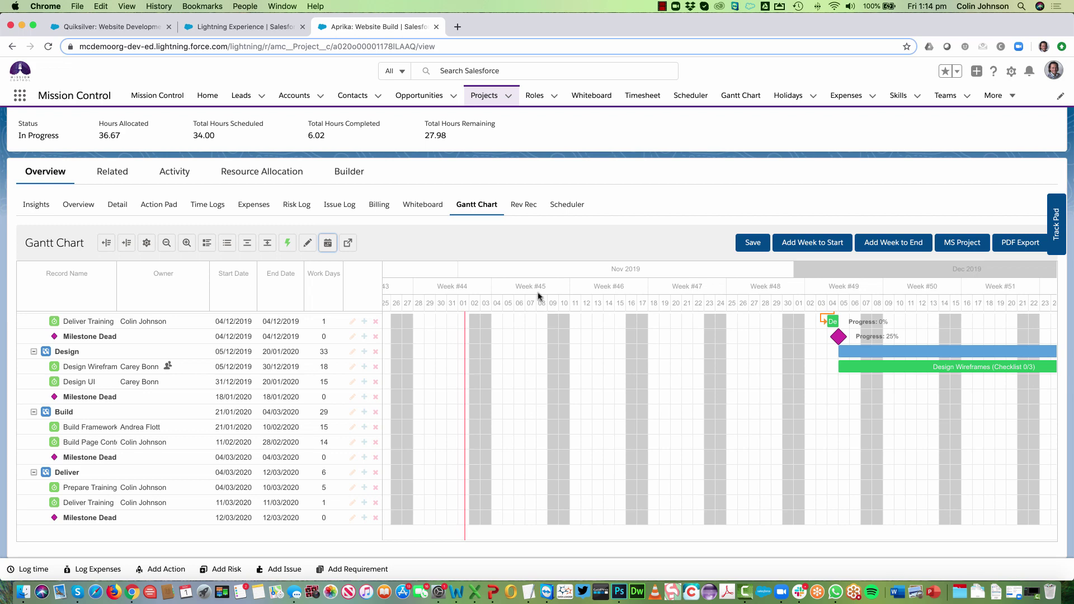
- Return the Aprika: Website Build Gantt chart to the project's start and zoom its timeline out in stages to the yearly scale
scroll(558, 423, "up", 6)
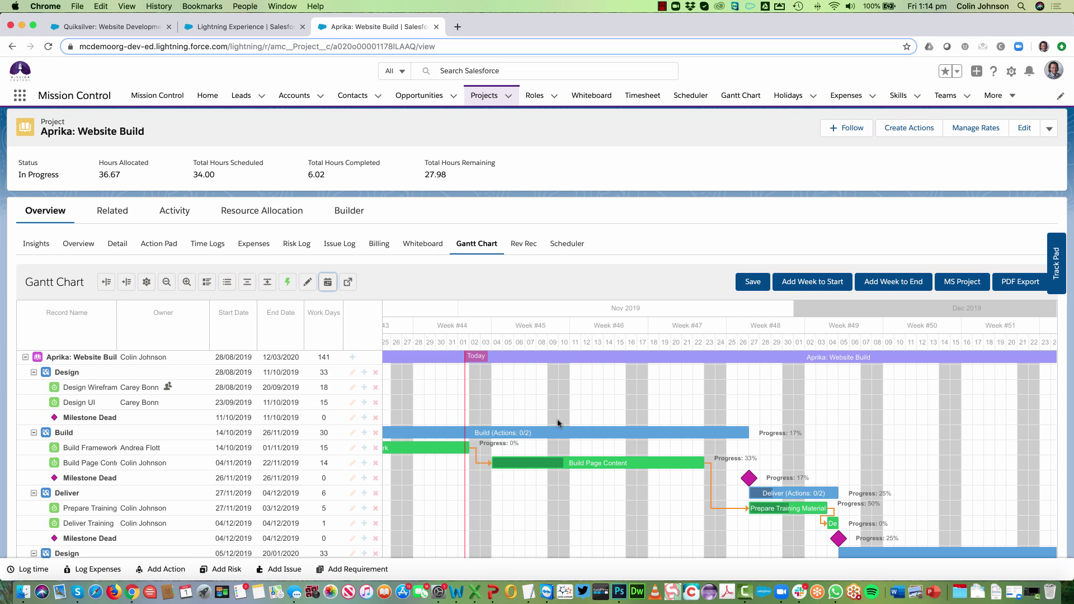
scroll(558, 424, "left", 10)
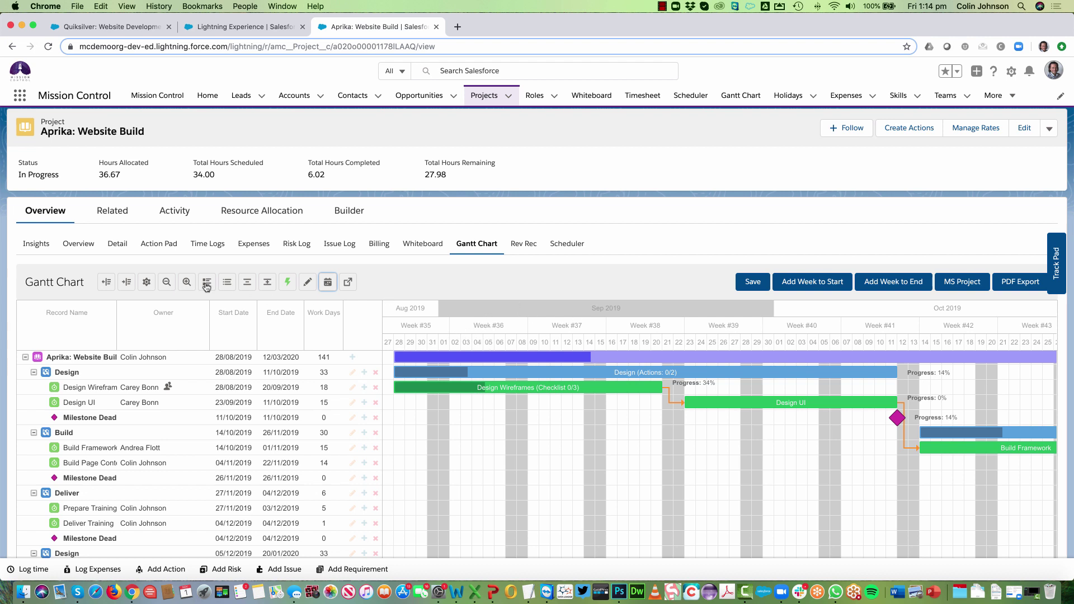
left_click(168, 283)
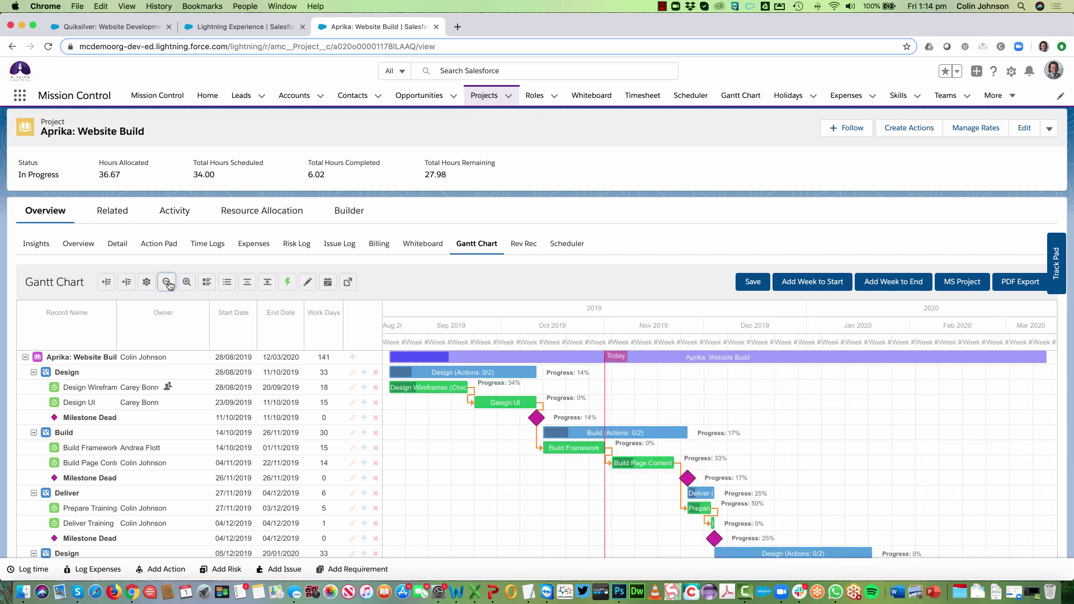
left_click(167, 283)
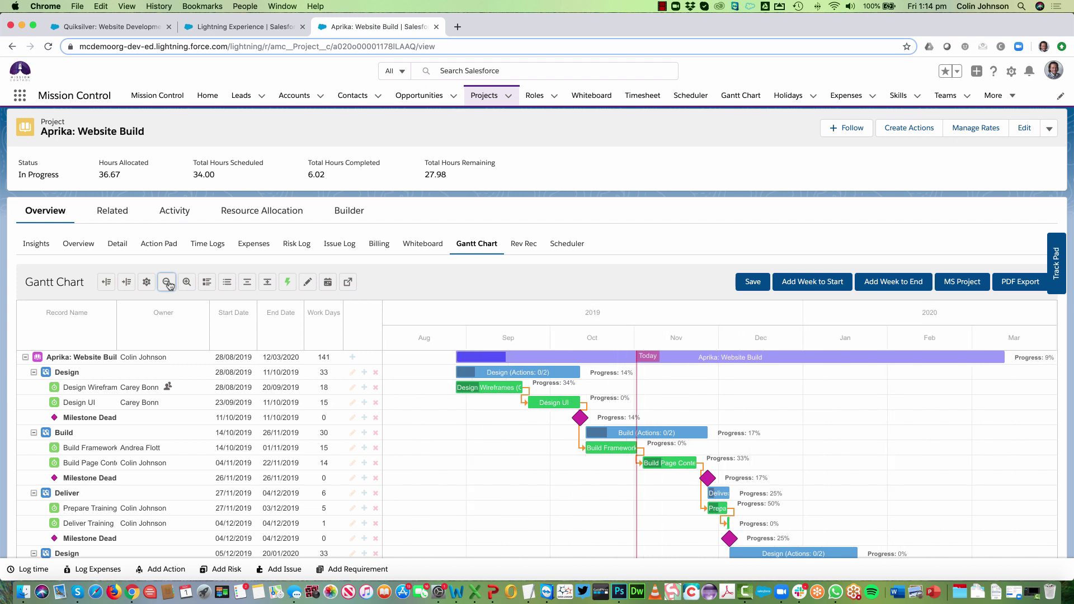
left_click(168, 283)
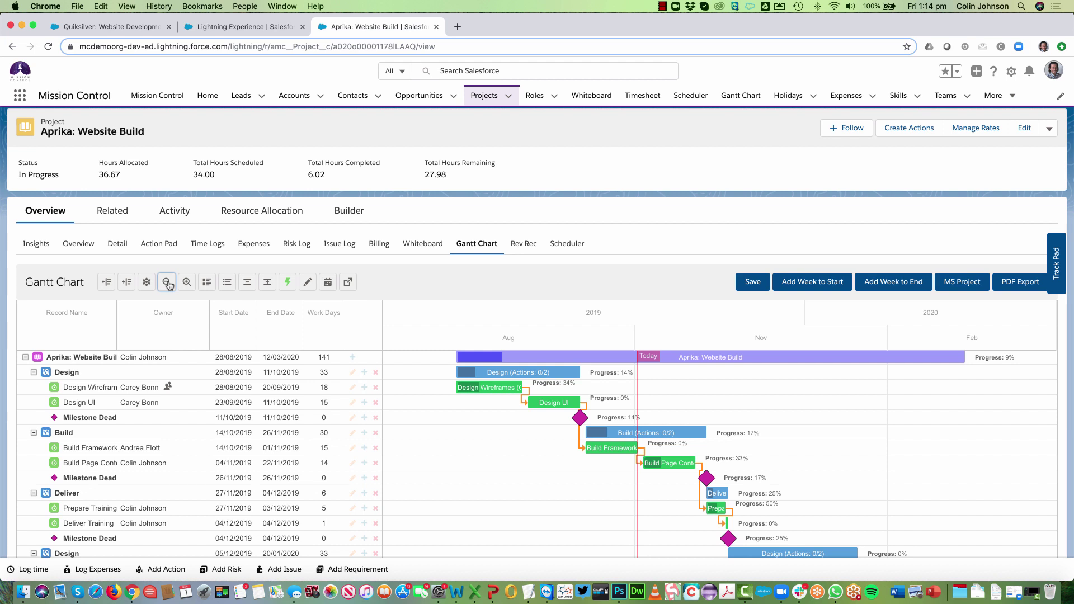
left_click(168, 284)
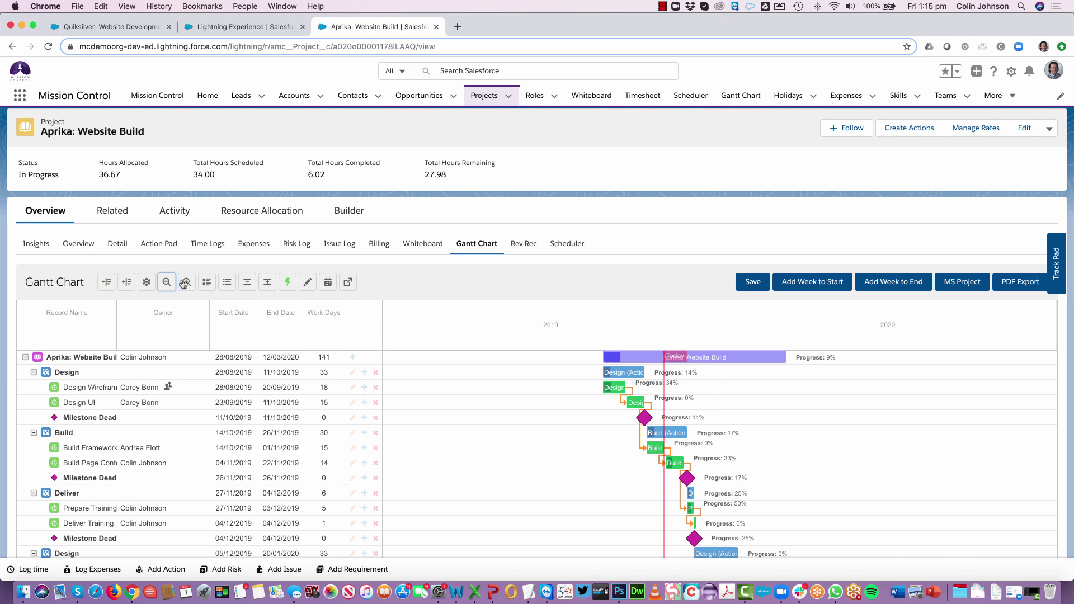
- Zoom the Gantt timeline back in to daily columns and bring the September and October 2019 dates into view
left_click(185, 283)
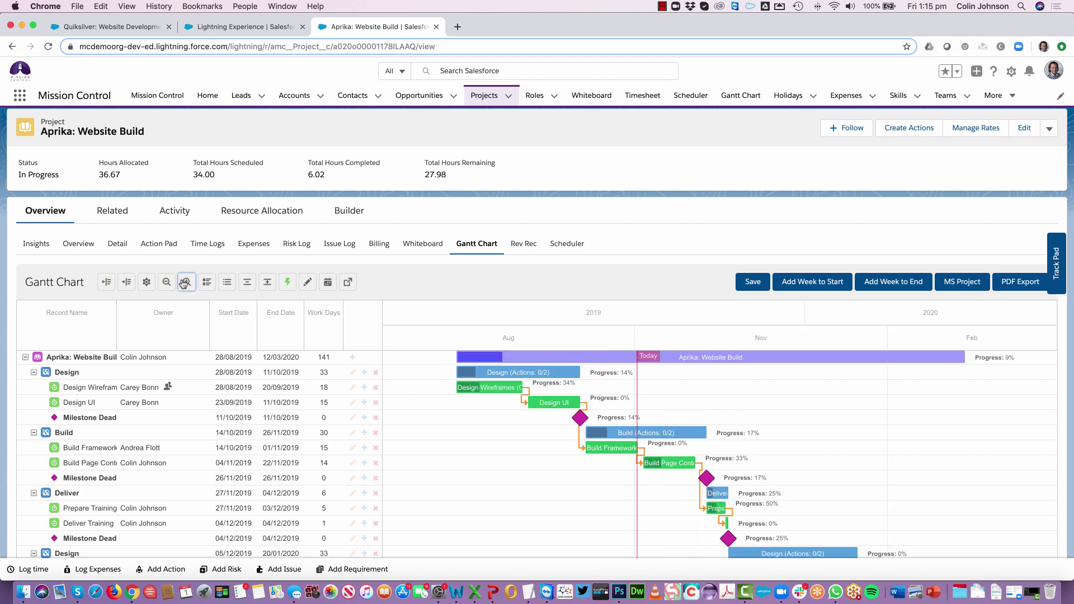
left_click(185, 283)
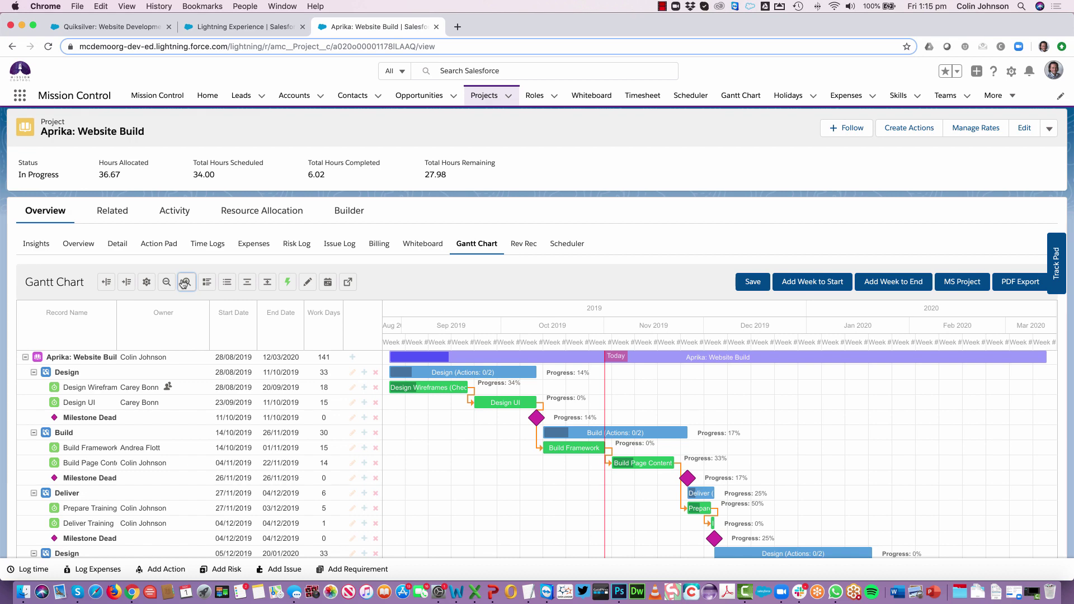
left_click(185, 282)
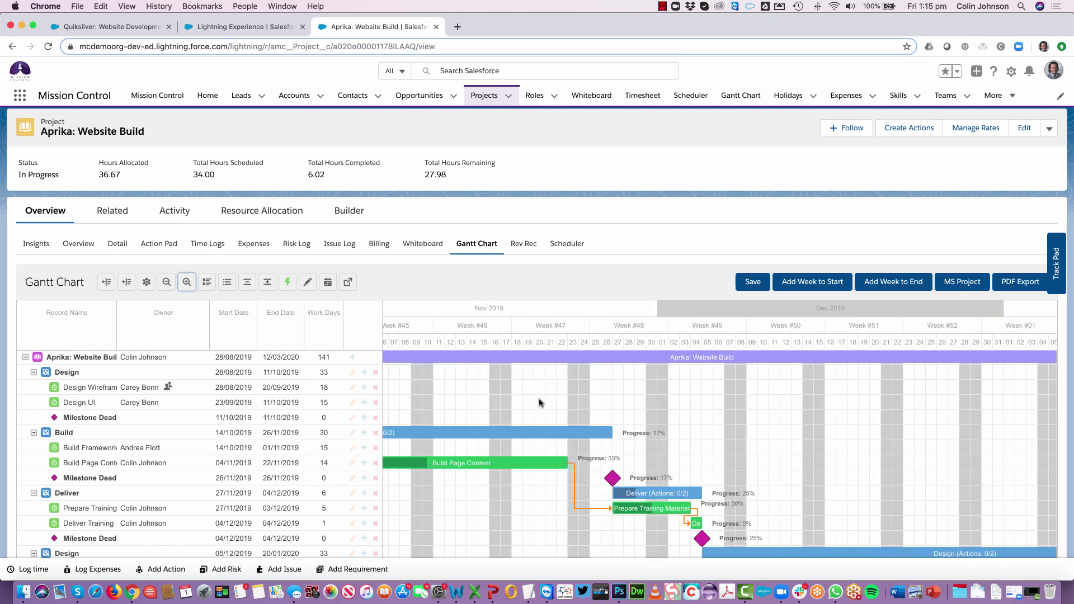
scroll(524, 396, "left", 10)
scroll(525, 395, "left", 5)
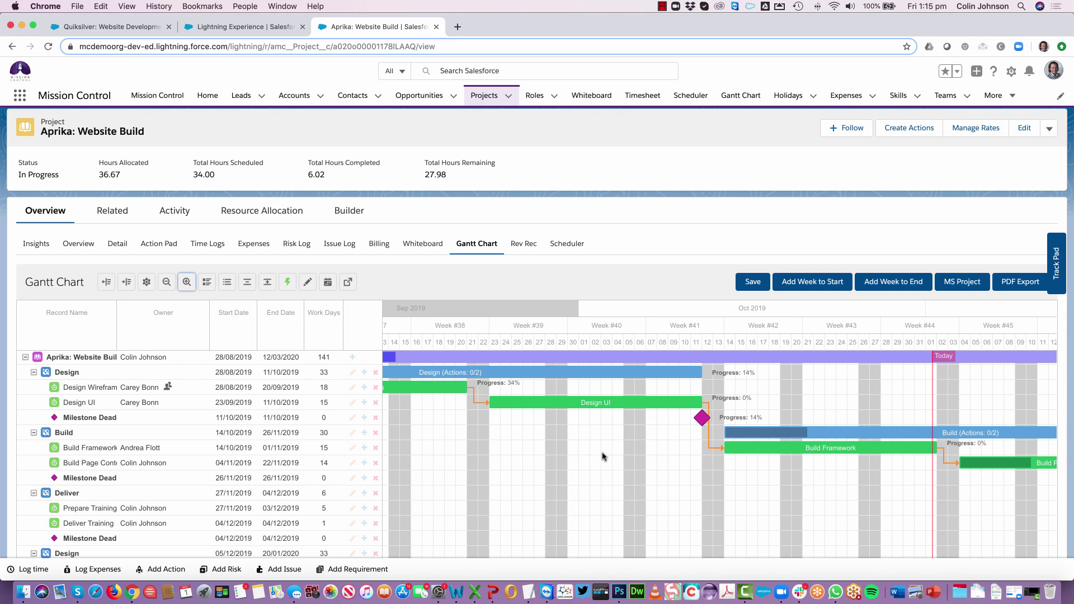
- Look through the project's Gantt rows and pan the timeline forward to November 2019 and back to the project's start in August
scroll(603, 457, "down", 5)
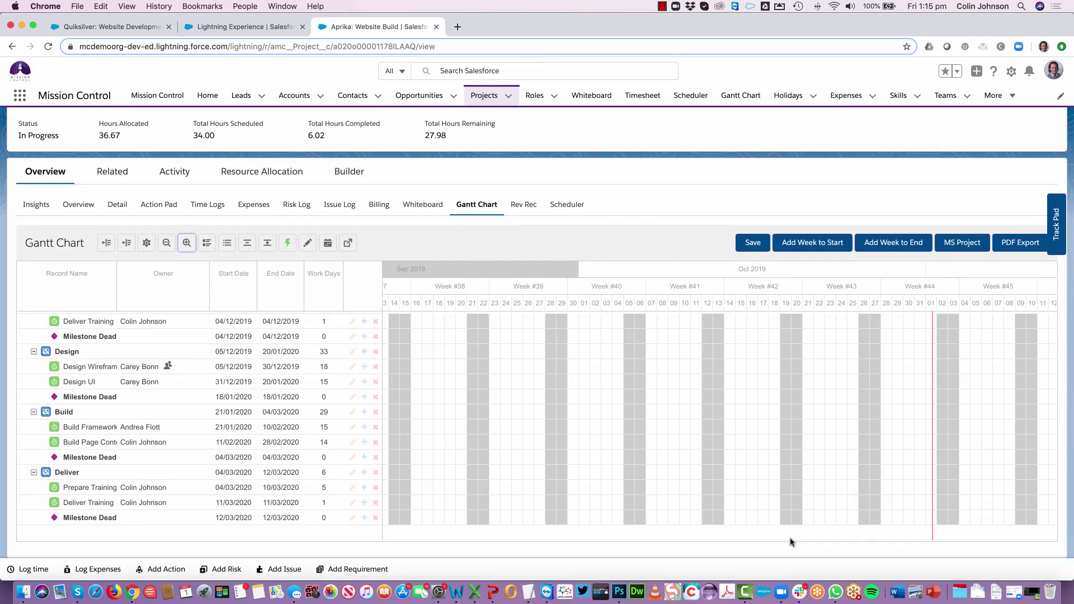
scroll(702, 428, "up", 5)
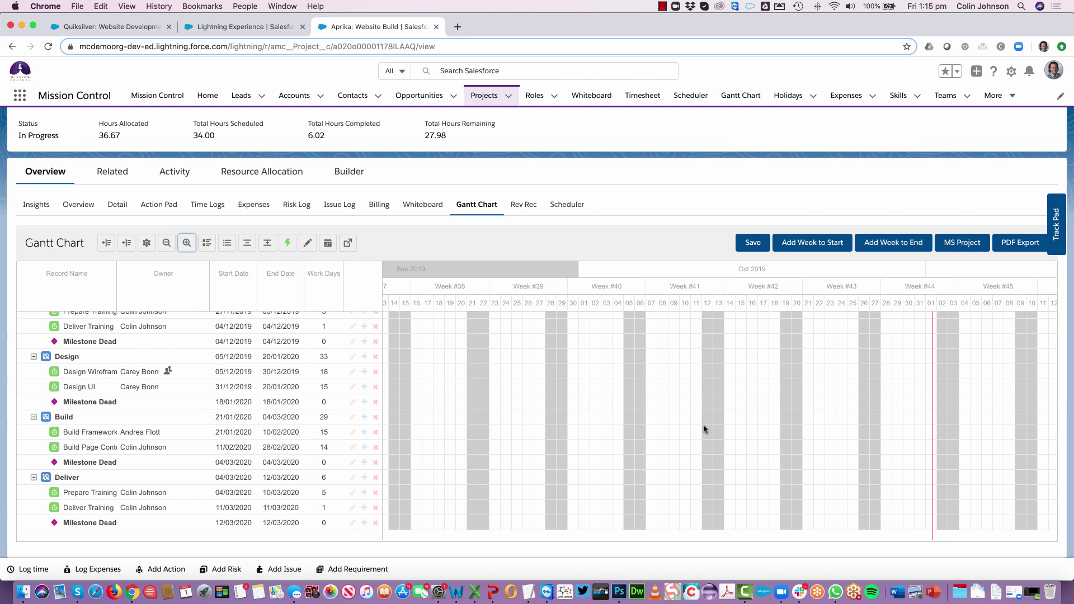
scroll(704, 429, "up", 2)
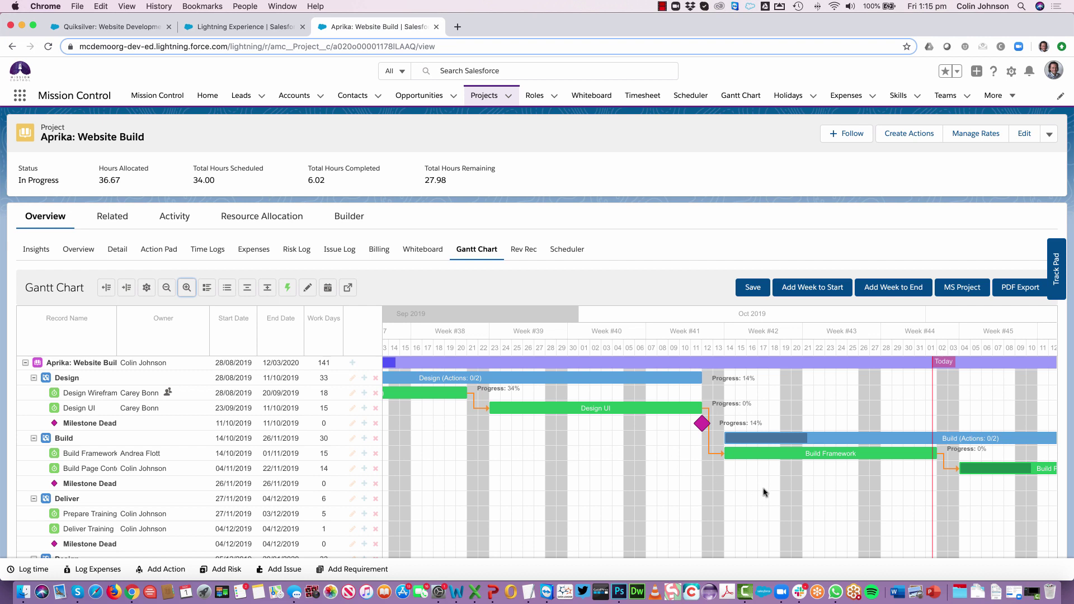
left_click_drag(764, 493, 709, 496)
left_click_drag(640, 496, 482, 507)
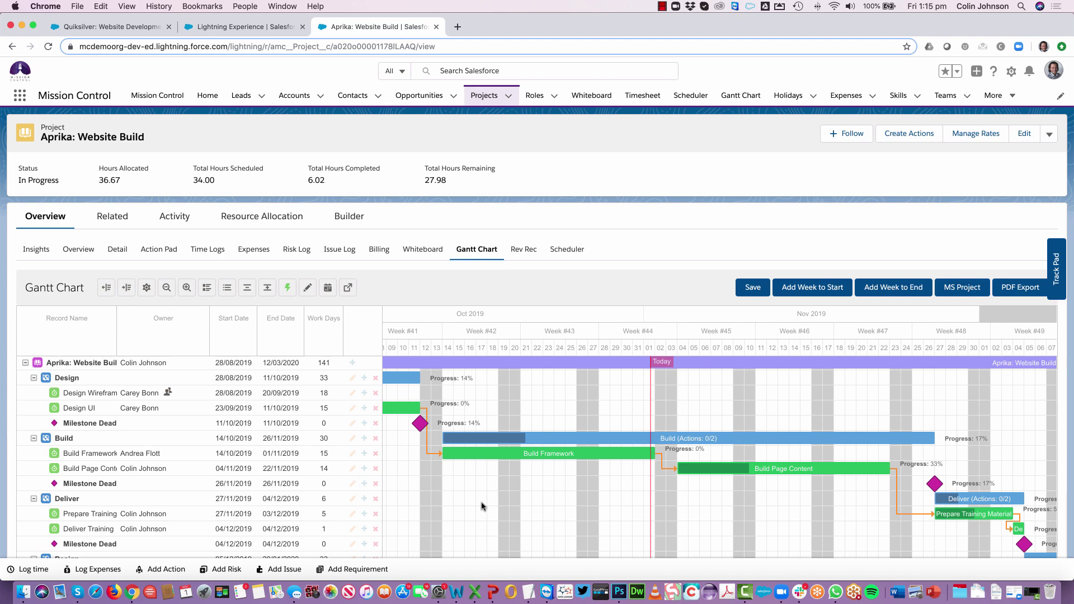
scroll(482, 507, "left", 8)
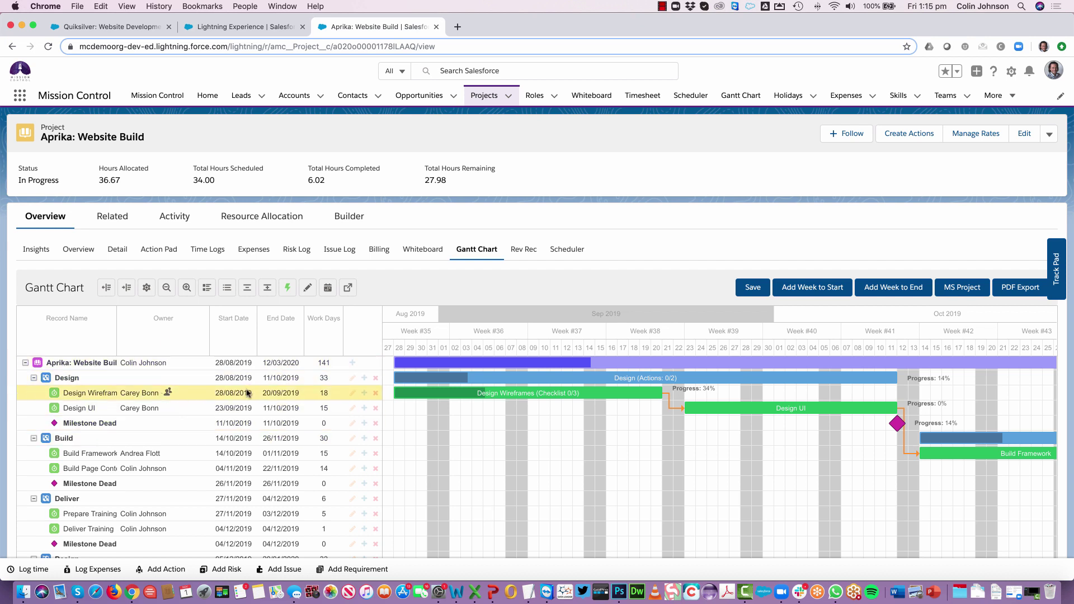
- Open the first Design Wireframes action from its bar, view its contributors' scheduled and completed hours, and close the record without changes
double_click(168, 395)
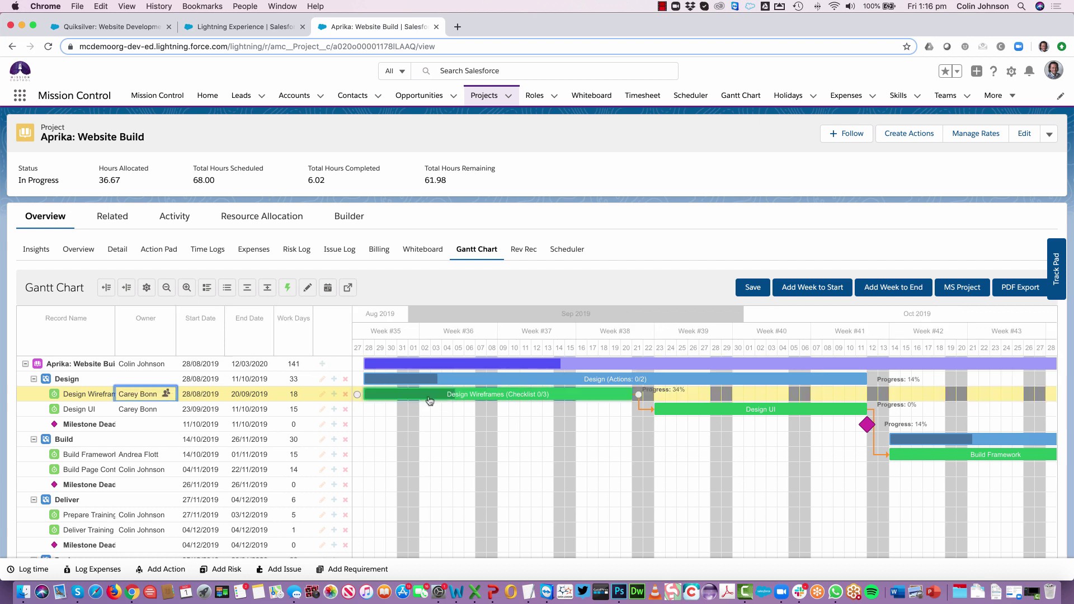
double_click(485, 396)
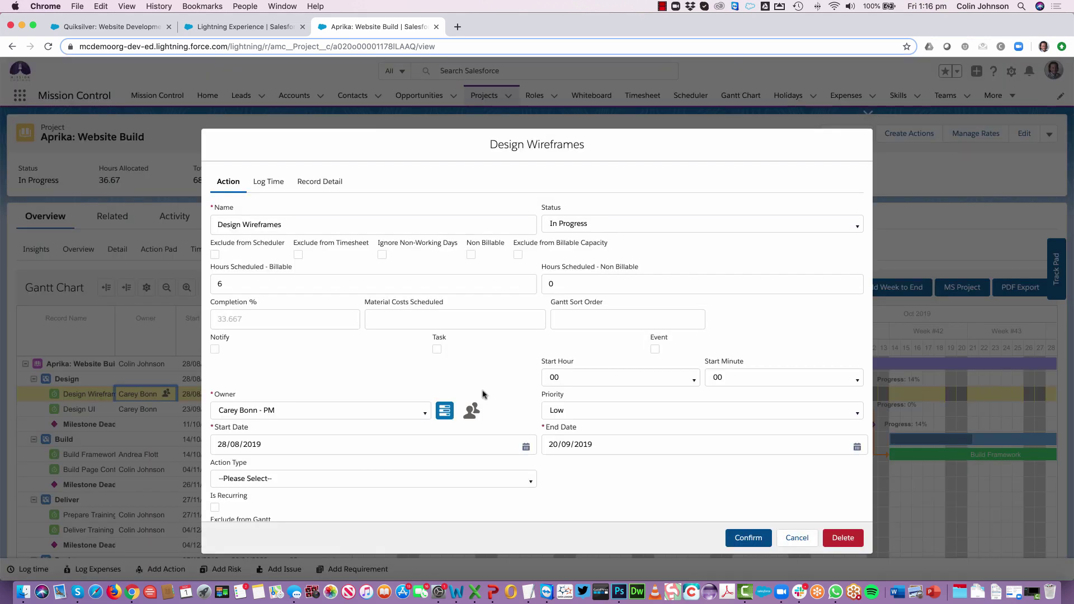
left_click(472, 411)
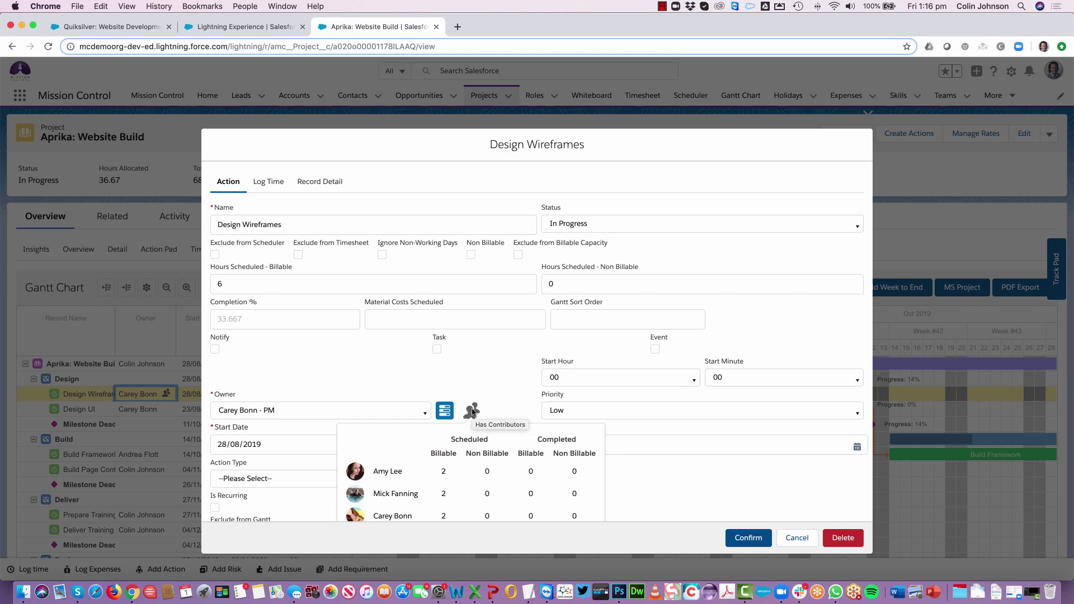
left_click(472, 412)
left_click(868, 113)
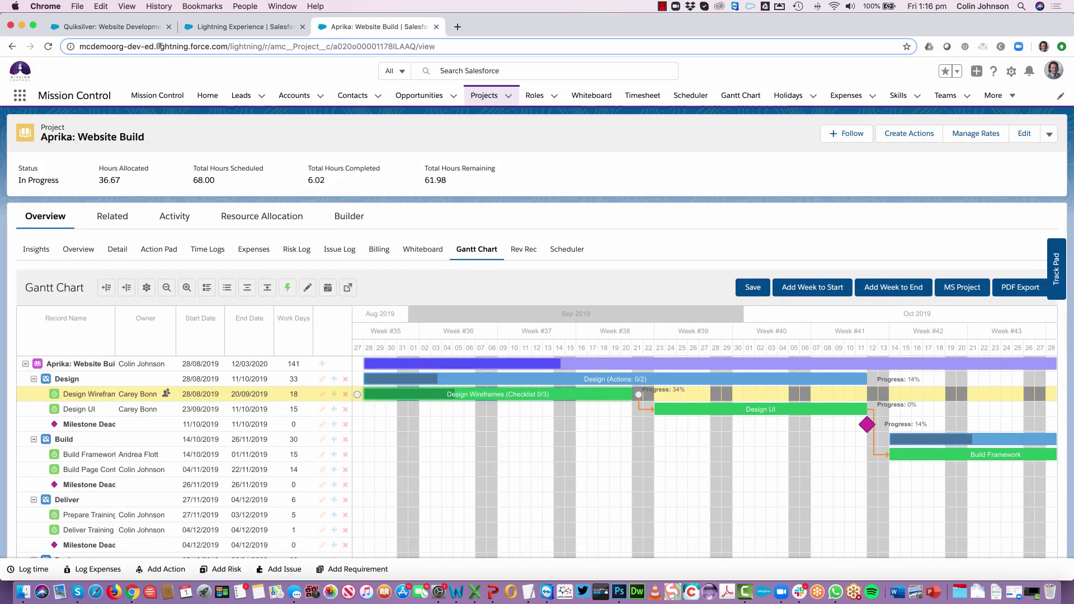
- In the Quiksilver: Website Development Gantt chart, reorder Client approval above Design UI and the Build milestone above the Design milestone
left_click(124, 31)
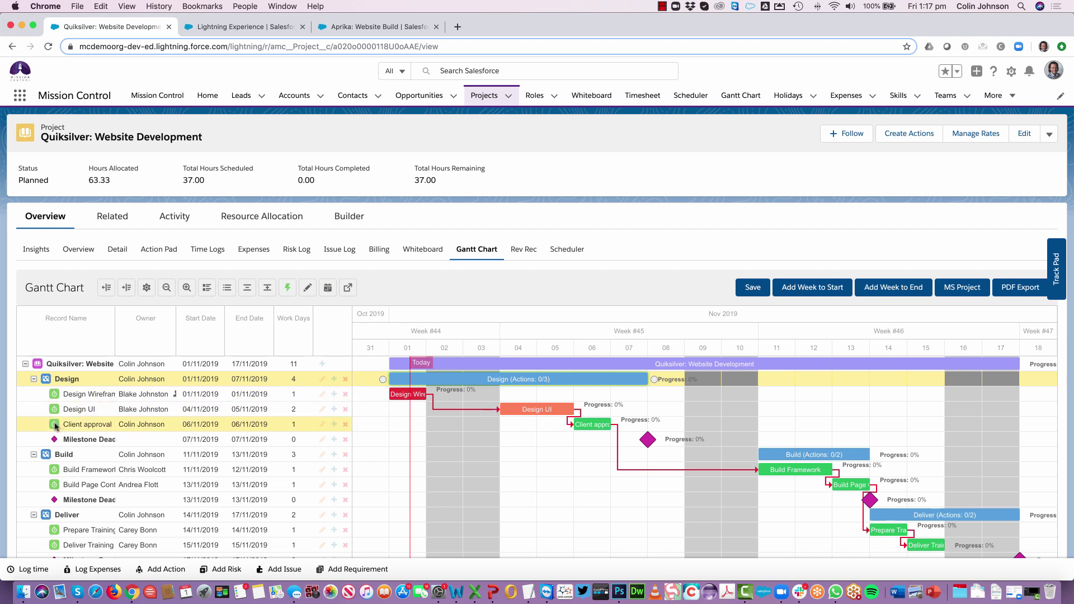
left_click_drag(55, 425, 55, 402)
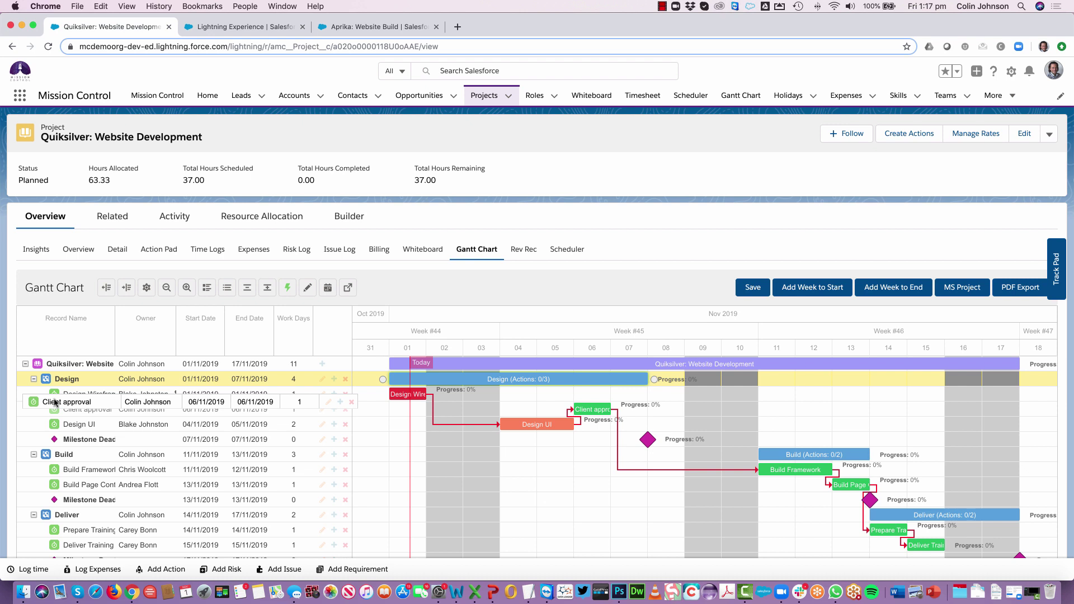
left_click_drag(55, 402, 56, 403)
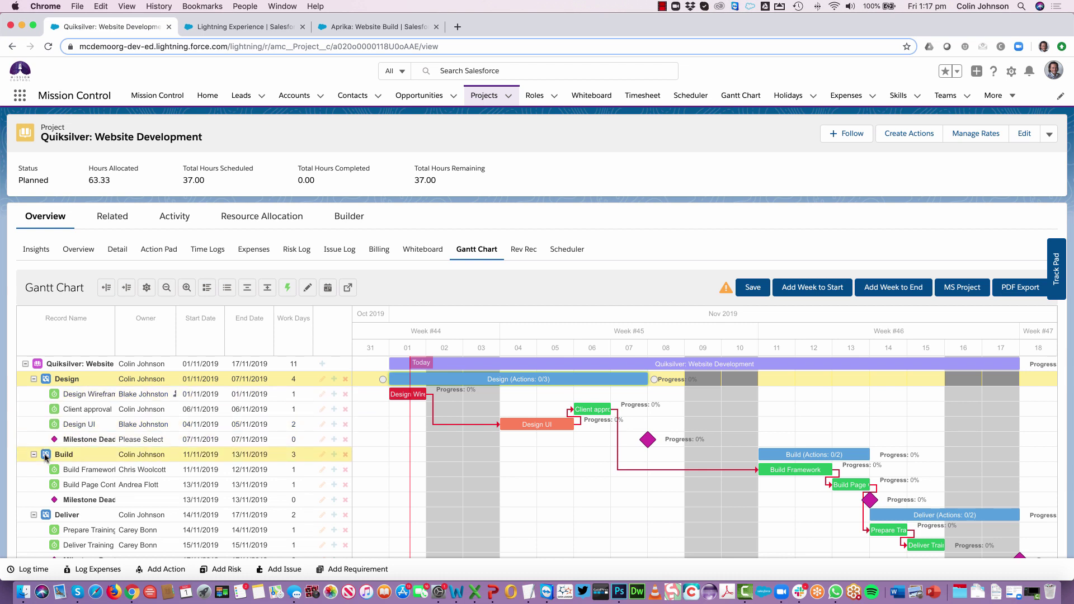
left_click_drag(46, 457, 45, 373)
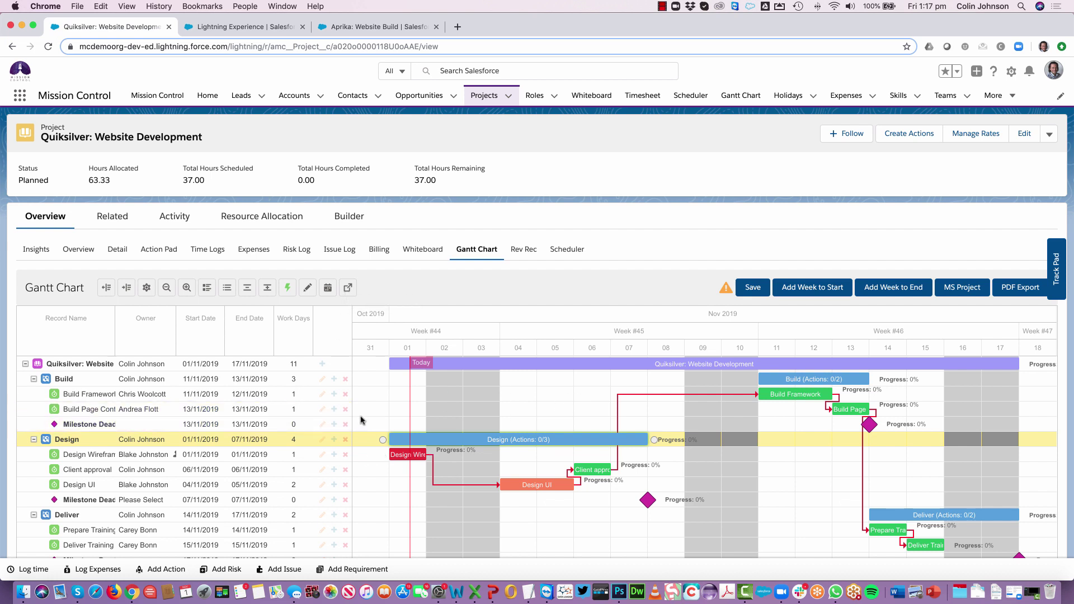
- View the Quiksilver project's Gantt chart as a full page, and open the global Gantt chart covering multiple projects
left_click(348, 290)
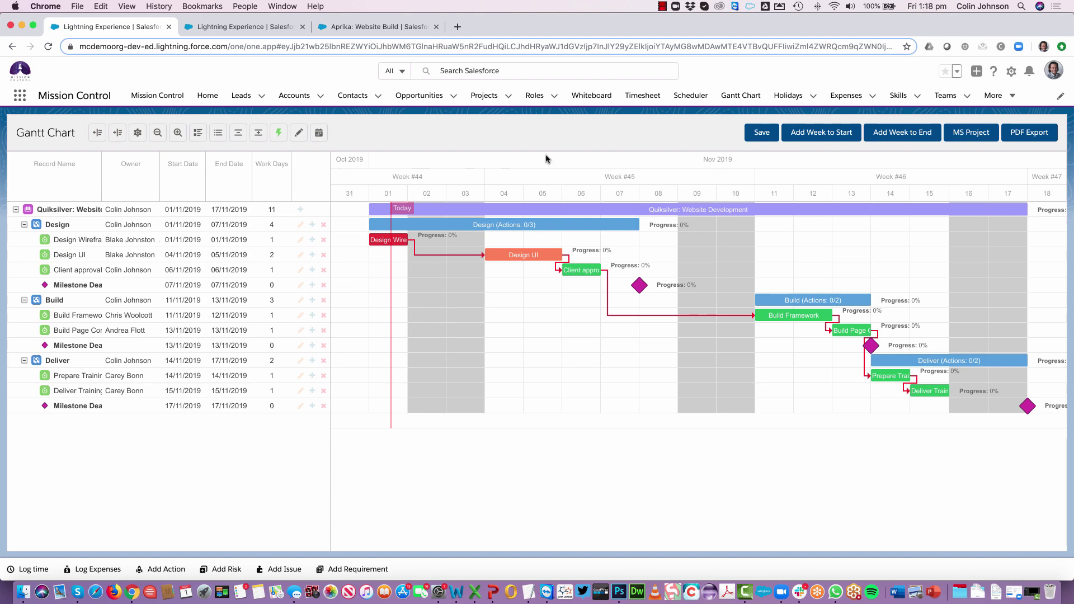
left_click(744, 97)
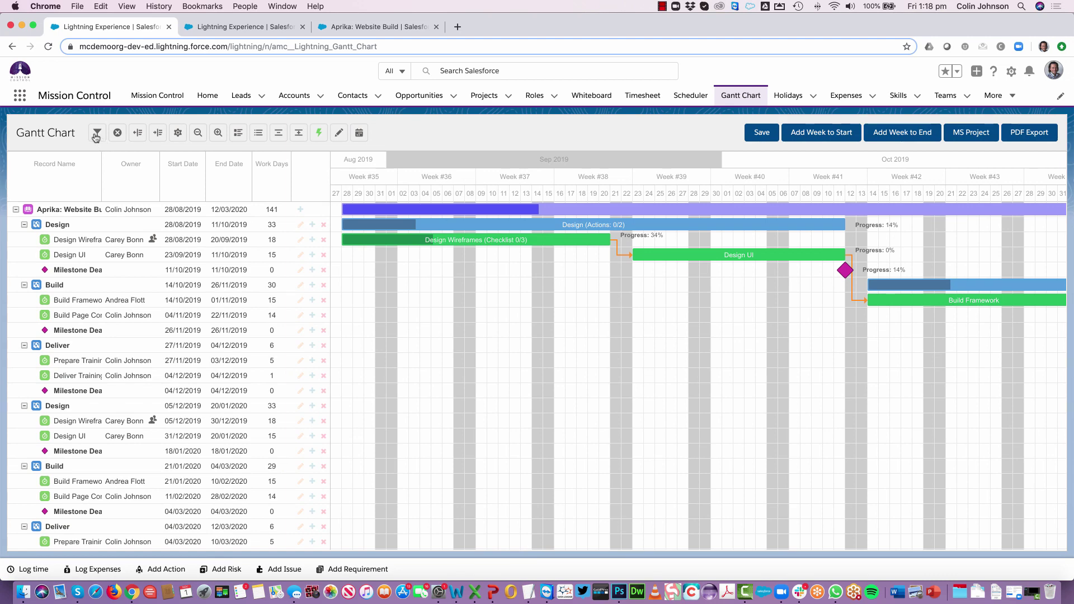
- Open the global Gantt chart's project filters and review the selectable projects and filter types, leaving the type on Project Name
left_click(96, 135)
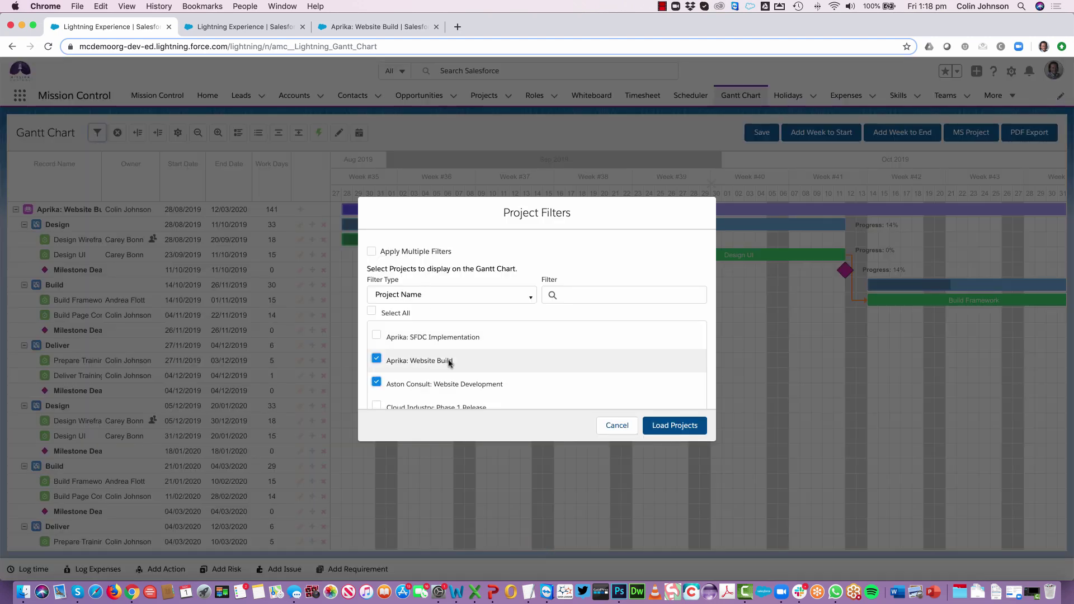
scroll(449, 364, "down", 5)
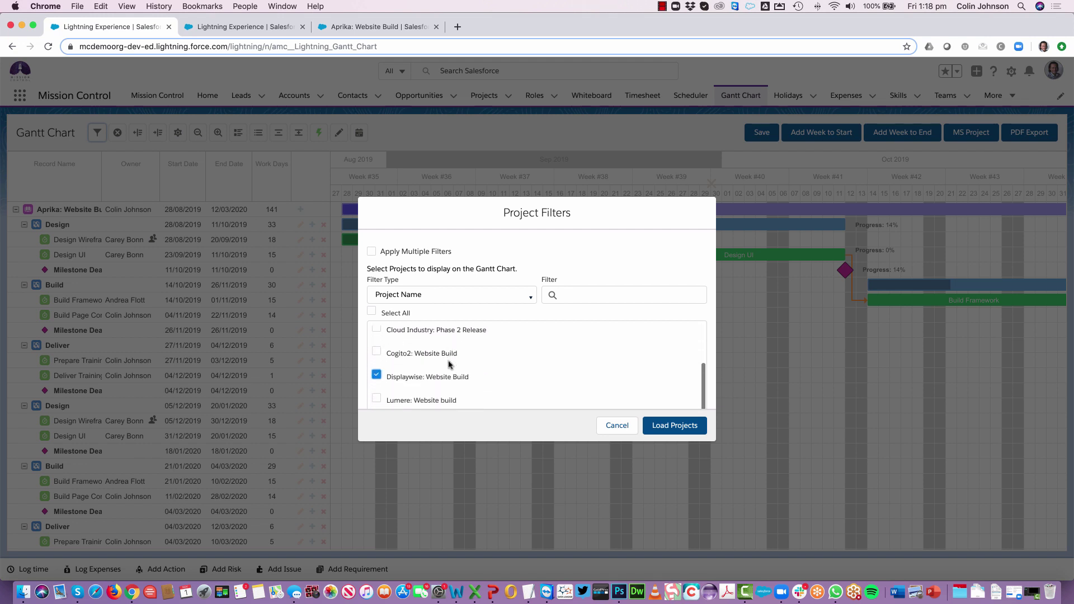
scroll(449, 365, "up", 5)
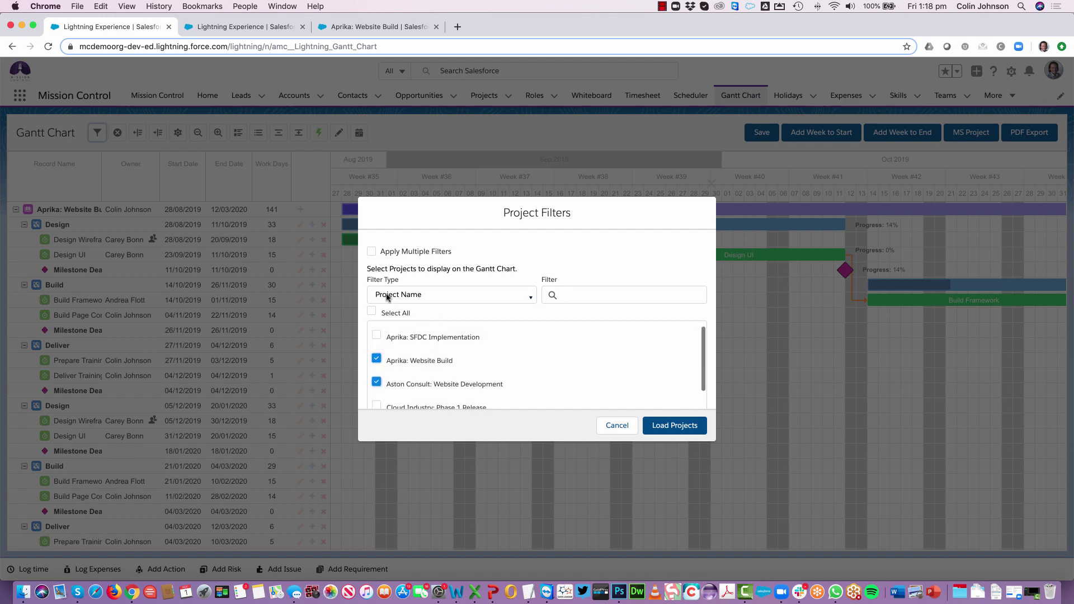
left_click(412, 295)
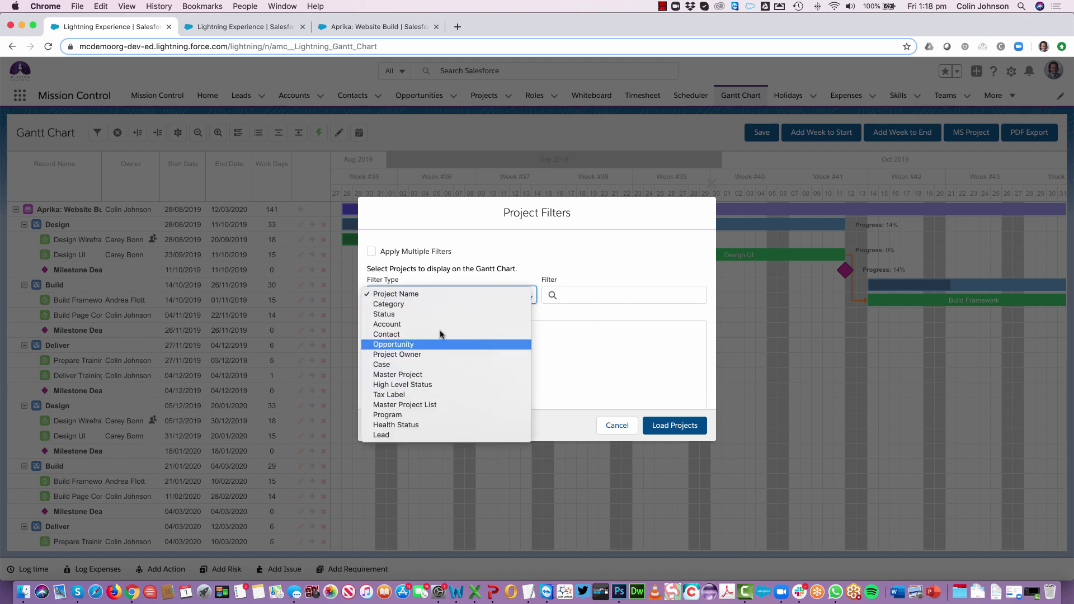
left_click(431, 273)
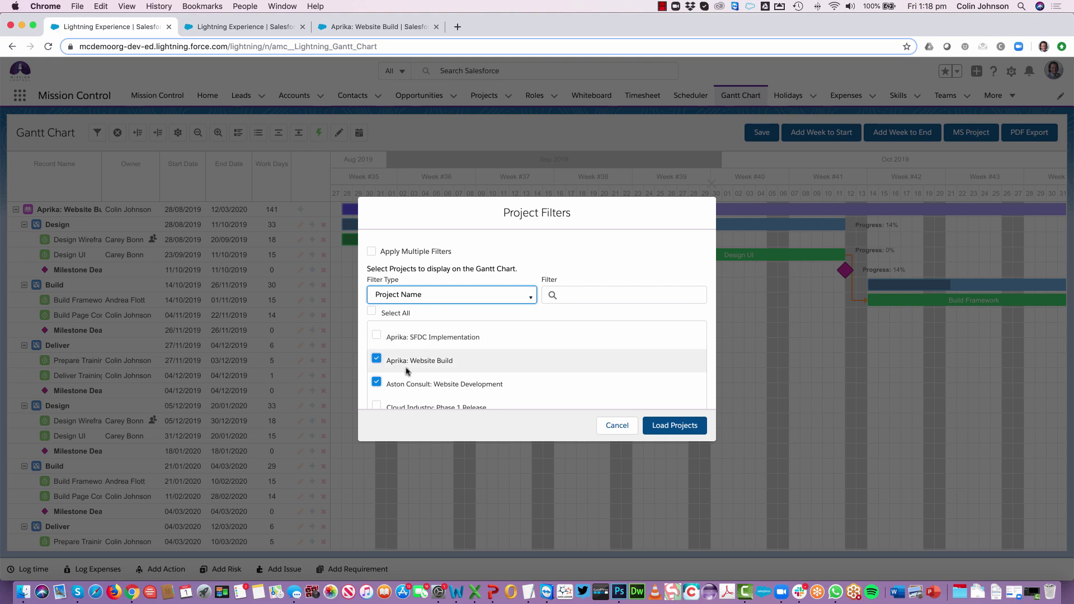
left_click(420, 295)
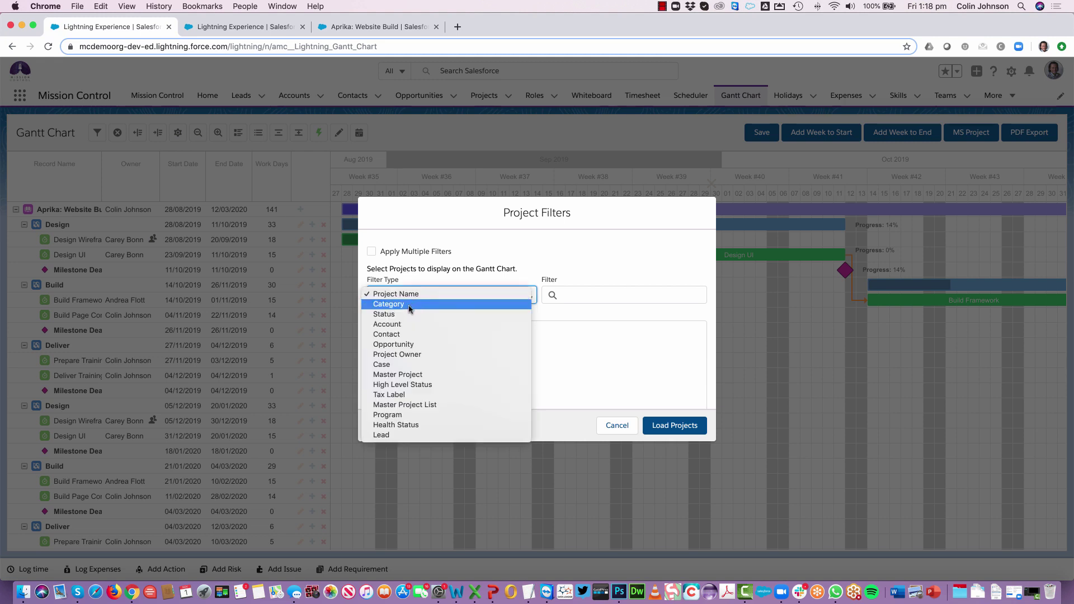
left_click(410, 221)
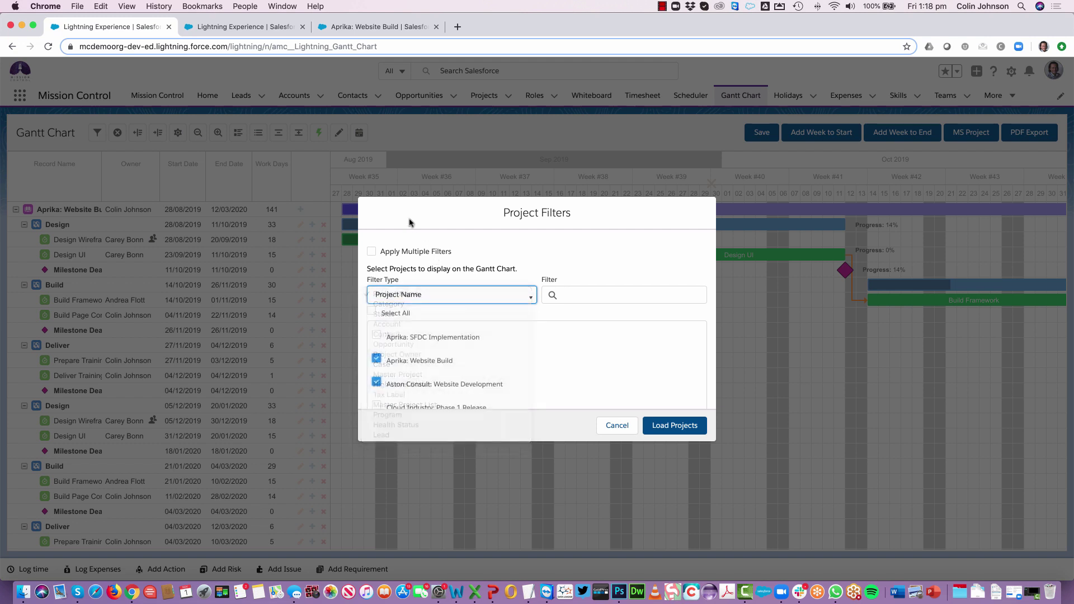
- Enable applying multiple filters in the project filters and set the filter type to Category
left_click(371, 252)
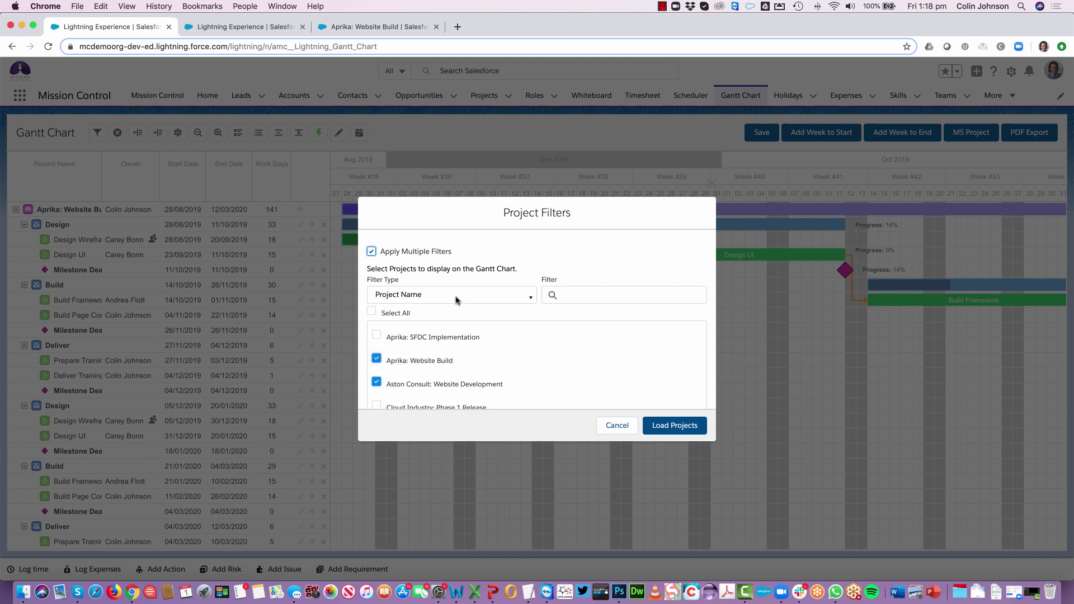
left_click(433, 297)
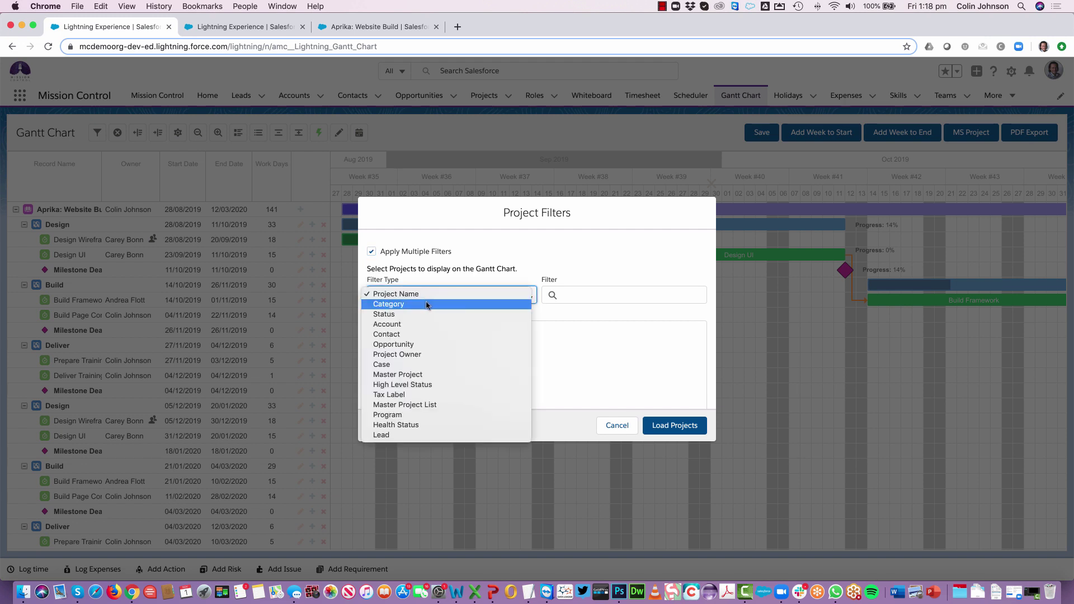
left_click(427, 306)
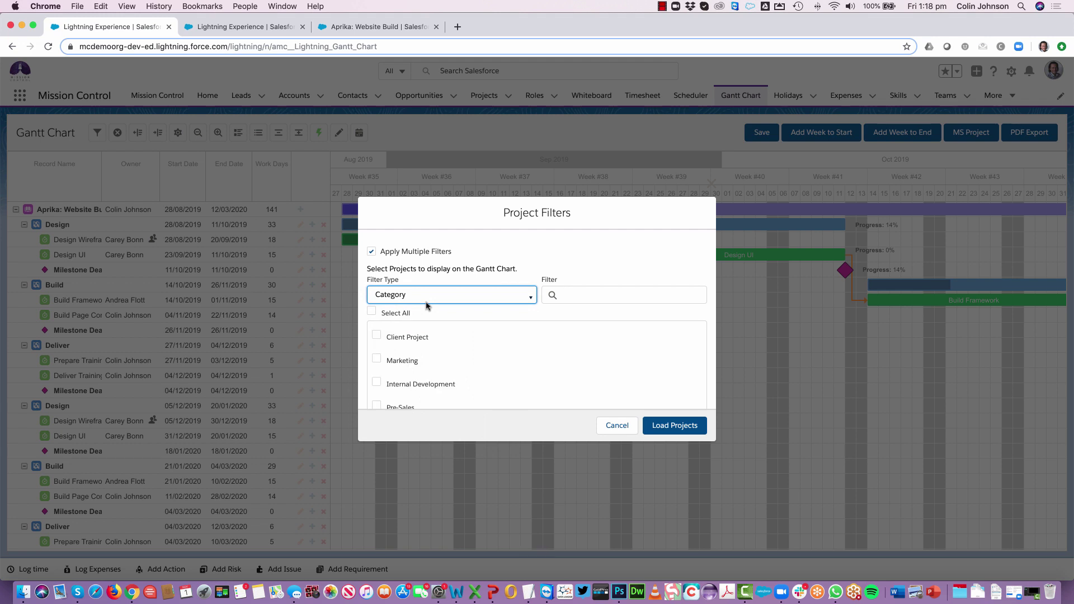
- Select the Client Project and Marketing categories in the global Gantt chart's project filters
left_click(376, 336)
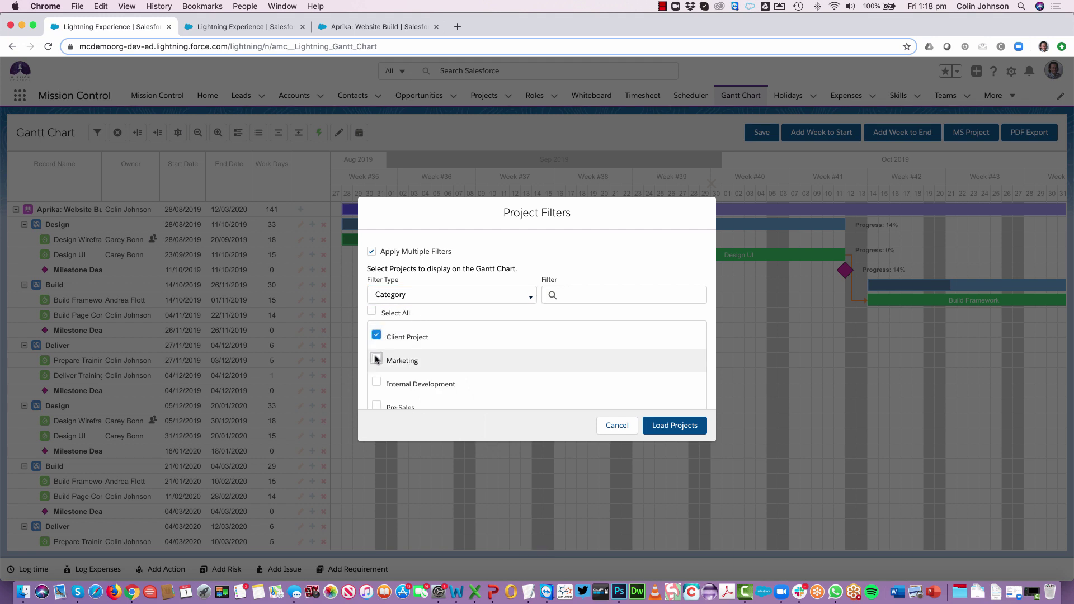
left_click(376, 359)
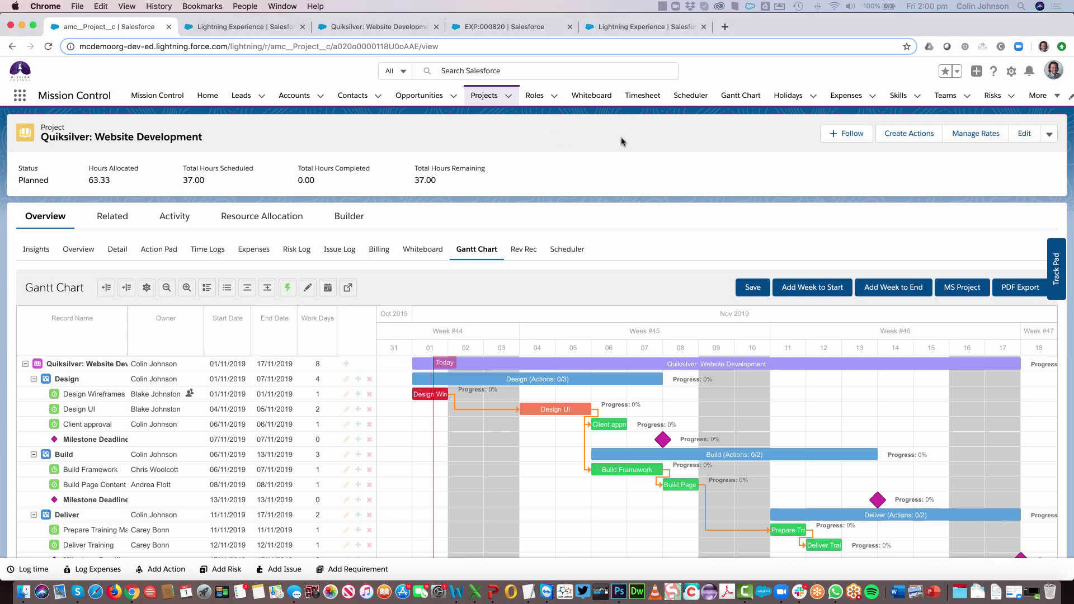
- Open the Quiksilver: Website Development project for editing, examine its Enforce Dependency Validation setting, and close the form without saving
left_click(1024, 135)
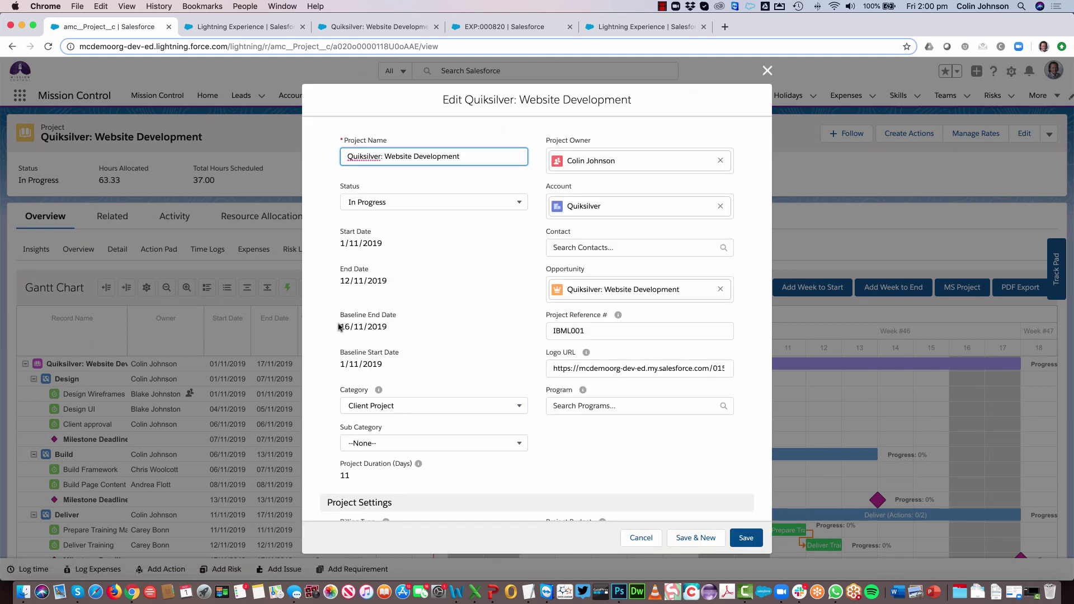
scroll(338, 328, "down", 10)
scroll(338, 328, "down", 3)
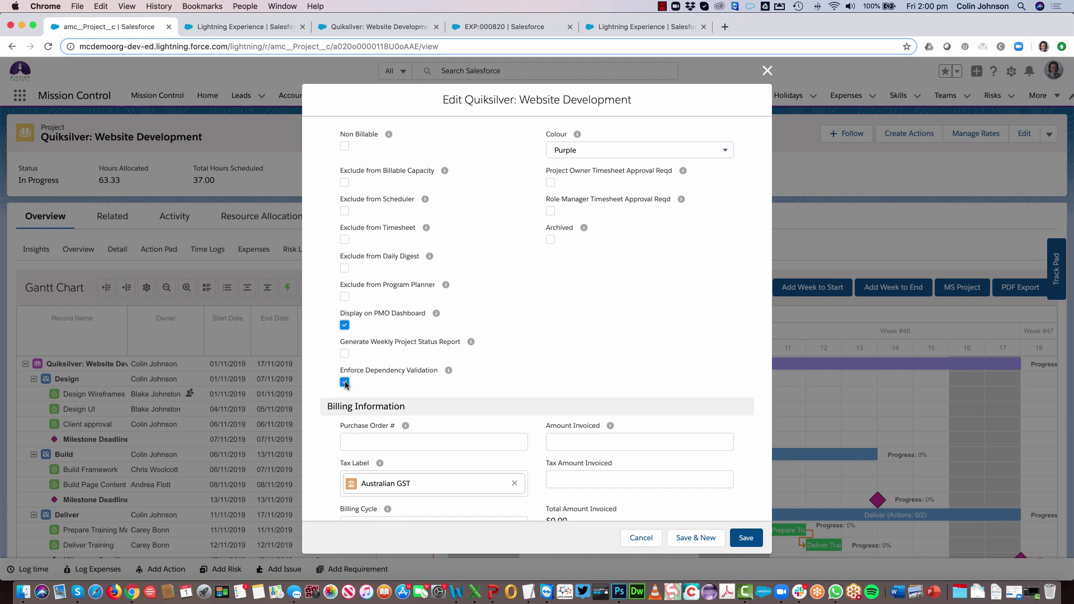
left_click(767, 71)
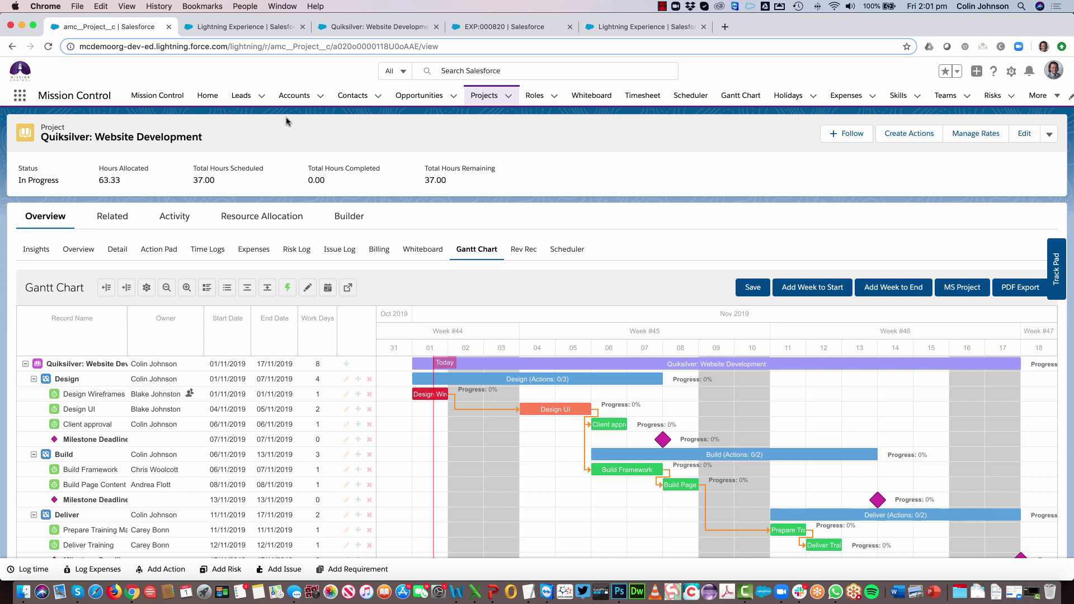
- On the Whiteboard, try to move the Design UI and Build Framework actions individually from Planned to In Progress
left_click(213, 29)
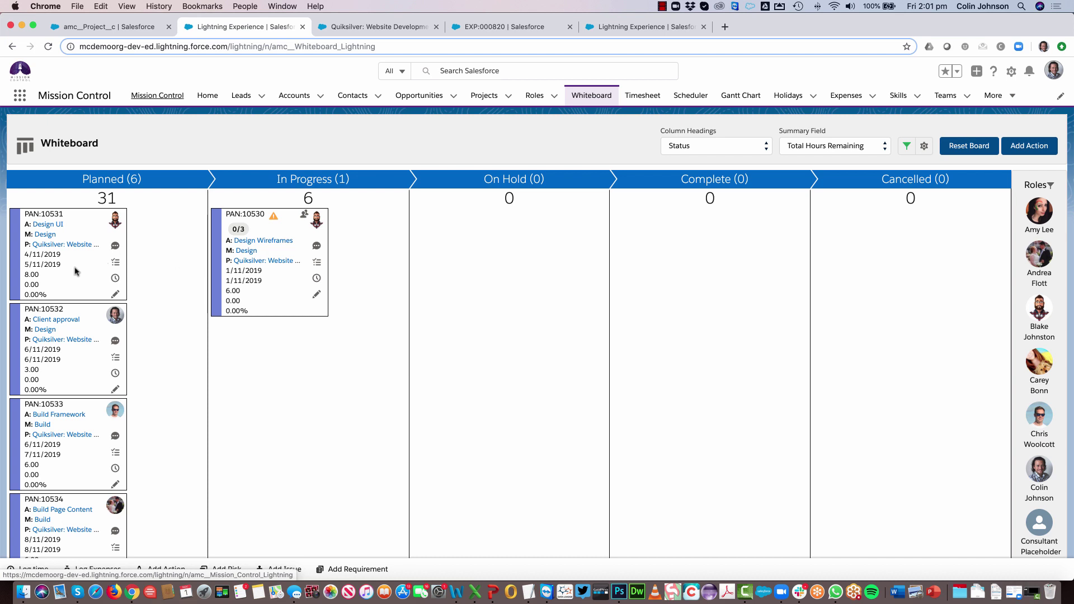
left_click_drag(77, 272, 287, 350)
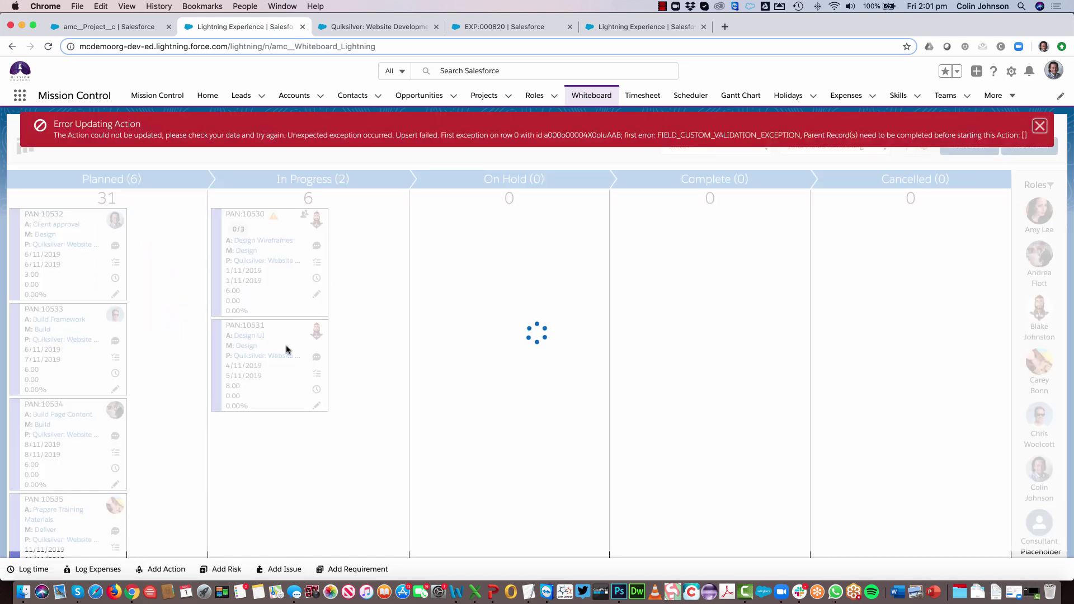
left_click(584, 96)
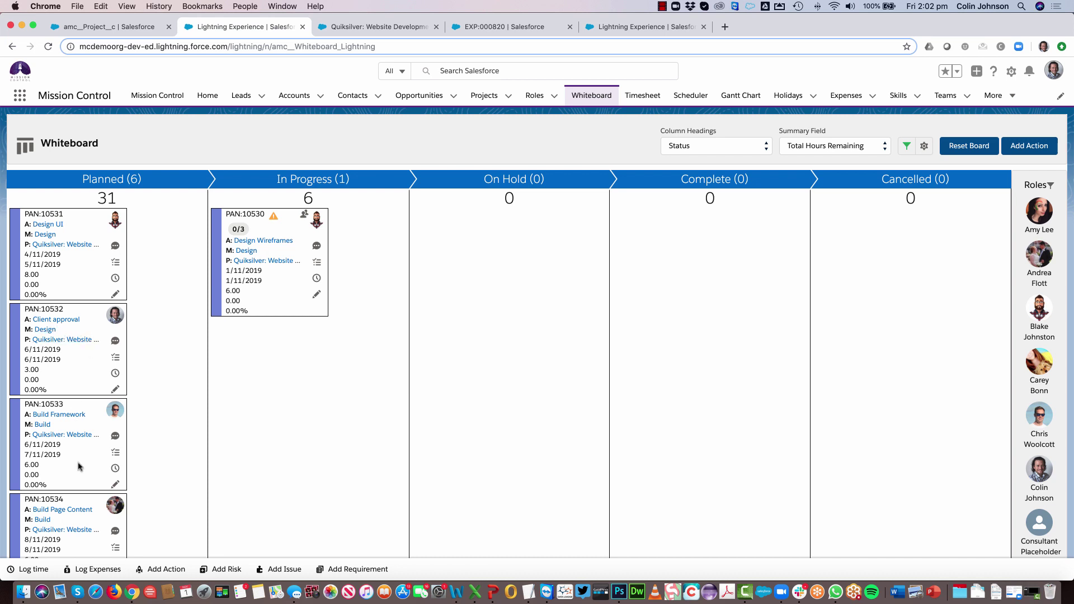
left_click_drag(79, 468, 302, 427)
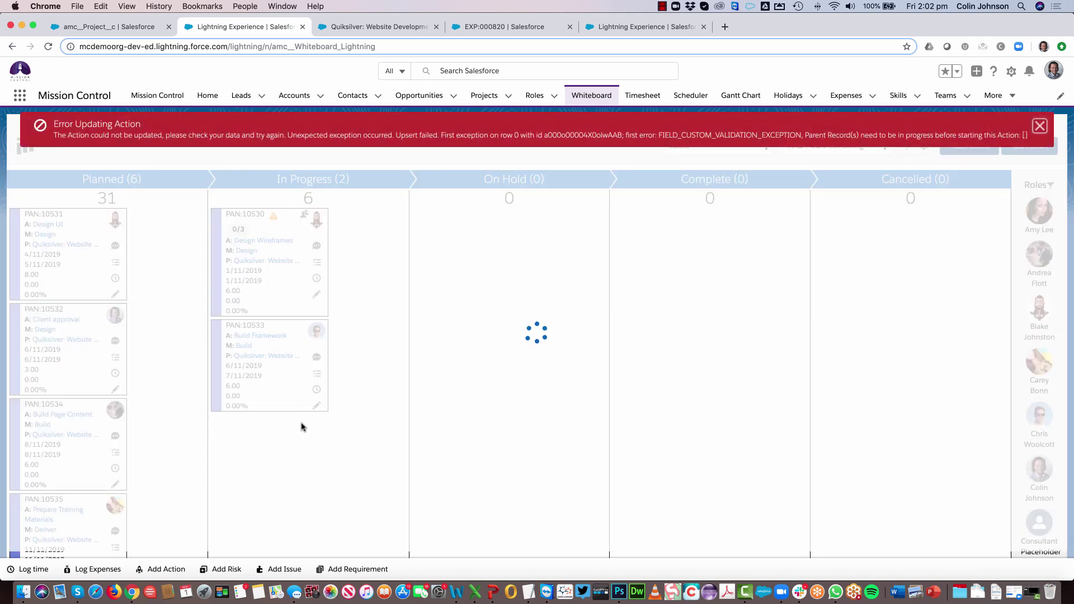
- Move the Design Wireframes action to Complete and the Design UI action to In Progress on the Whiteboard
left_click_drag(279, 285, 704, 284)
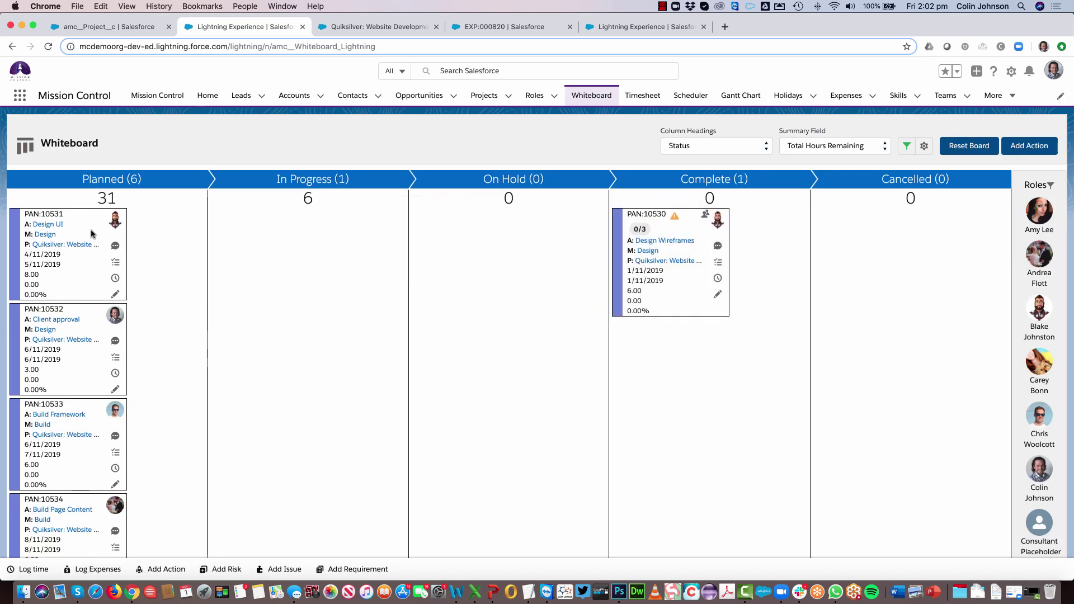
left_click_drag(85, 225, 296, 237)
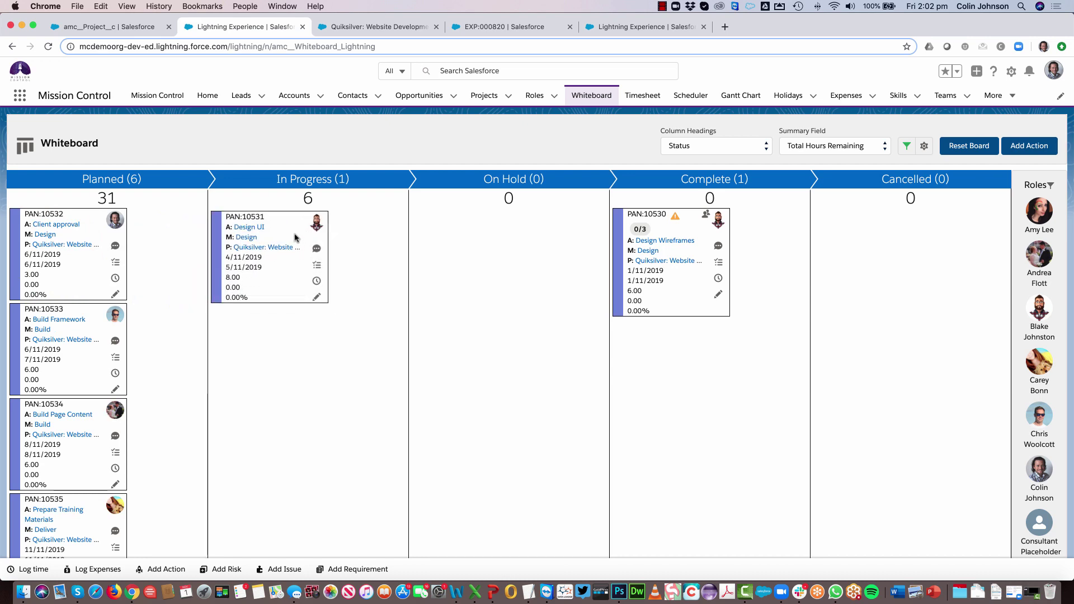
- Enter an amount of $200.00 and tax amount of $15.00 in the Quiksilver project's expense log, and view the existing Melbourne Uni accommodation expense
left_click(348, 28)
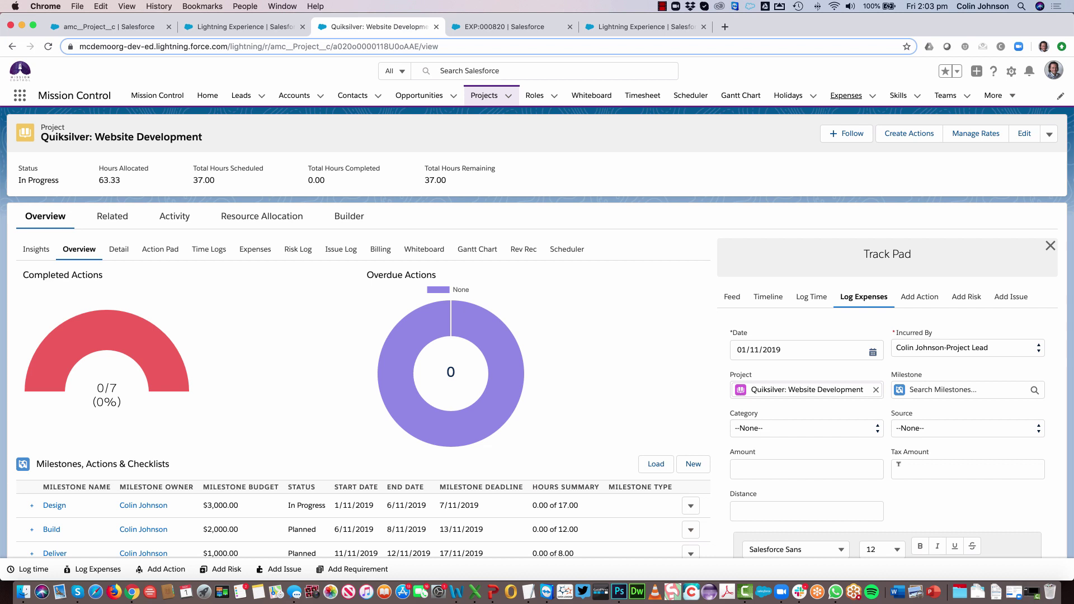
left_click(753, 469)
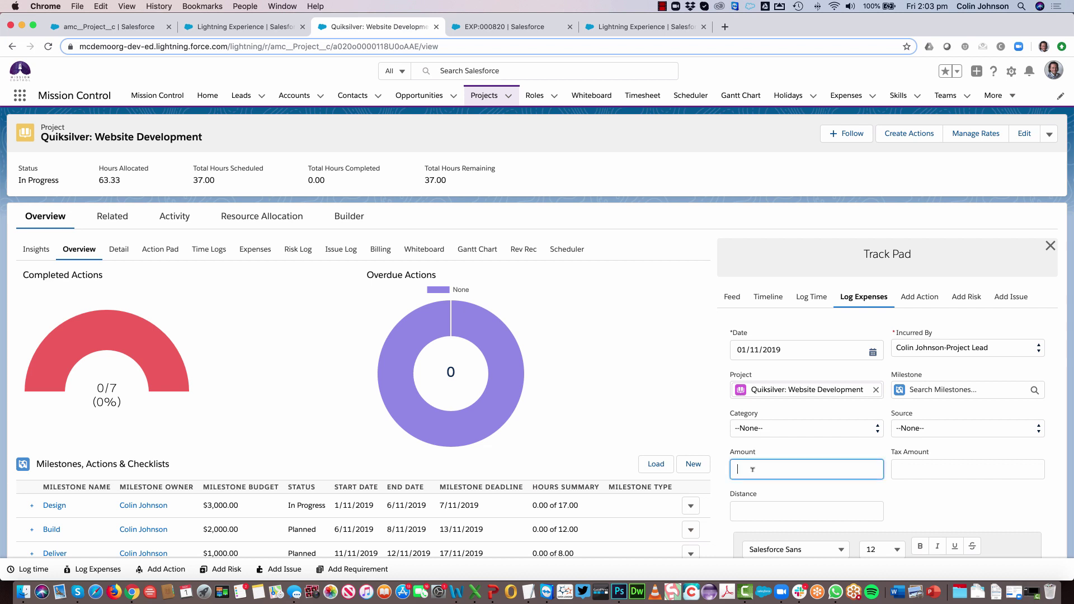
type("200")
left_click(936, 465)
type("3")
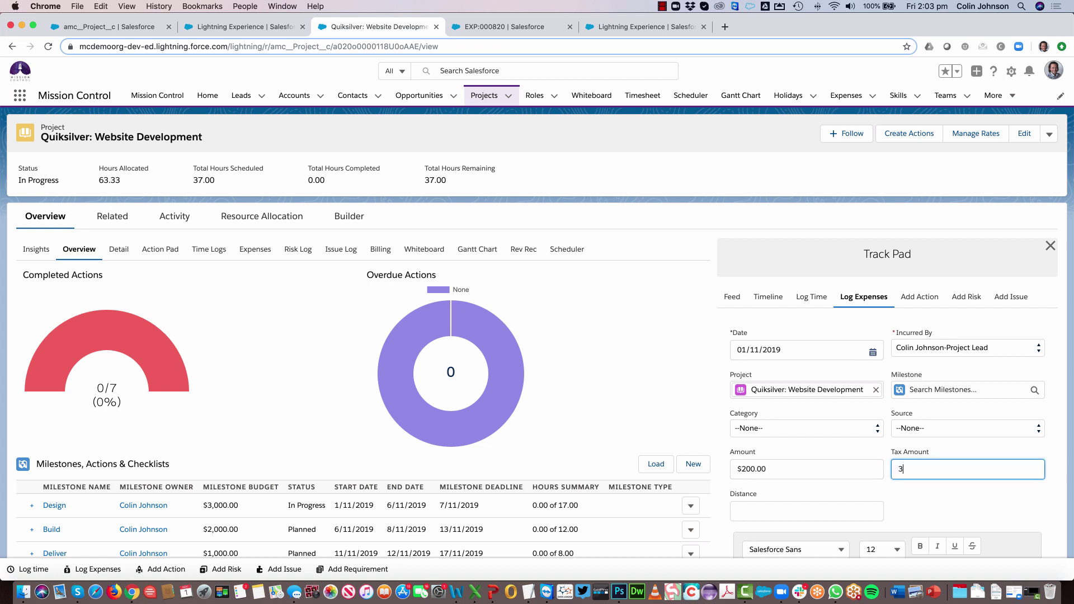
key("BackSpace")
type("15")
left_click(954, 492)
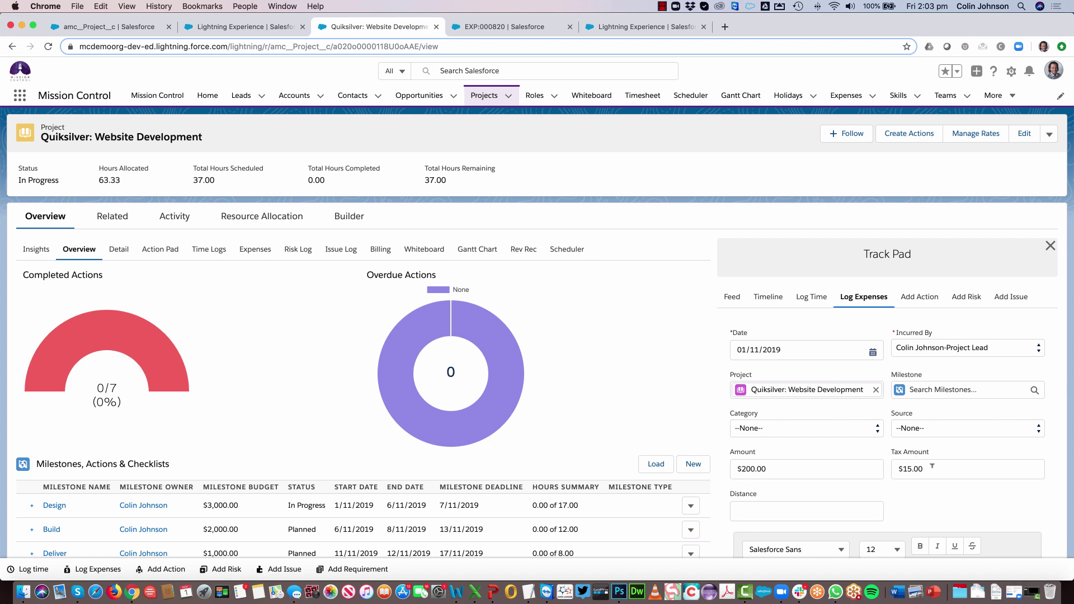
left_click(481, 29)
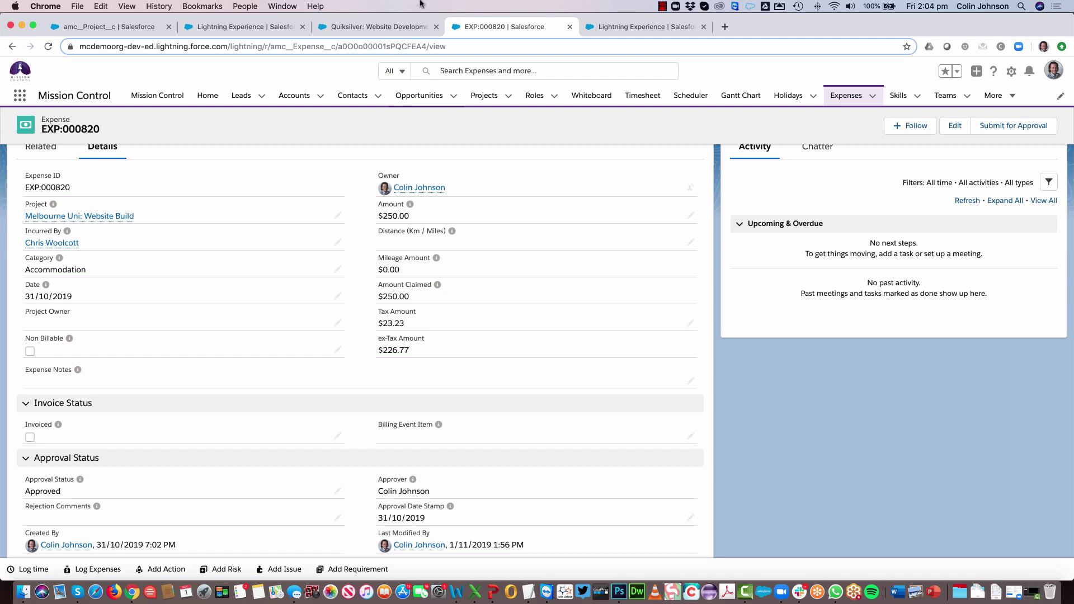
- Filter the Action Pad by a relative Actions Starting date of "This Month"
left_click(604, 33)
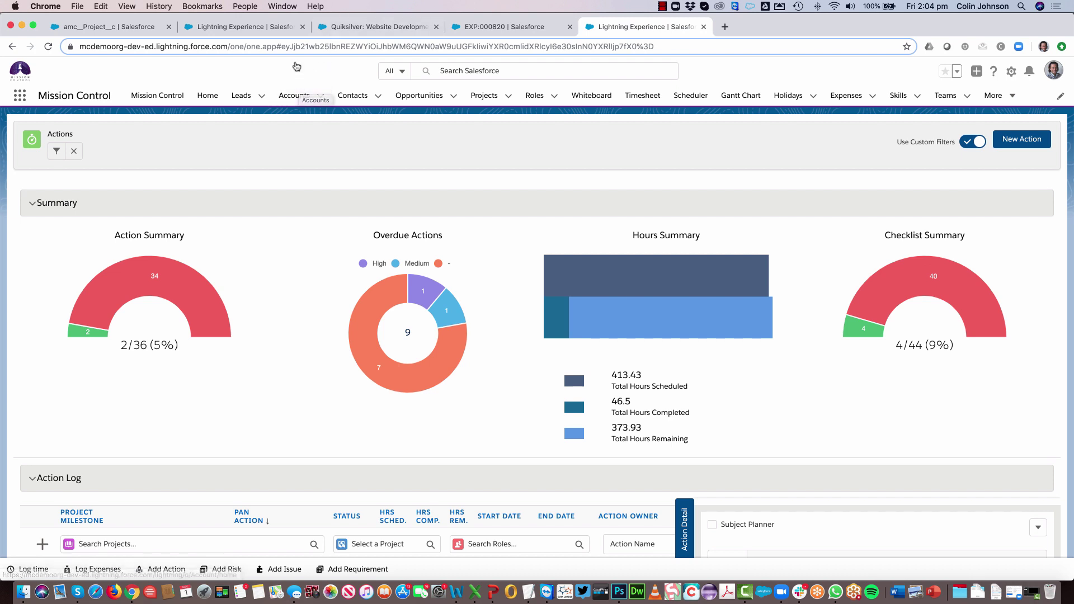
left_click(56, 152)
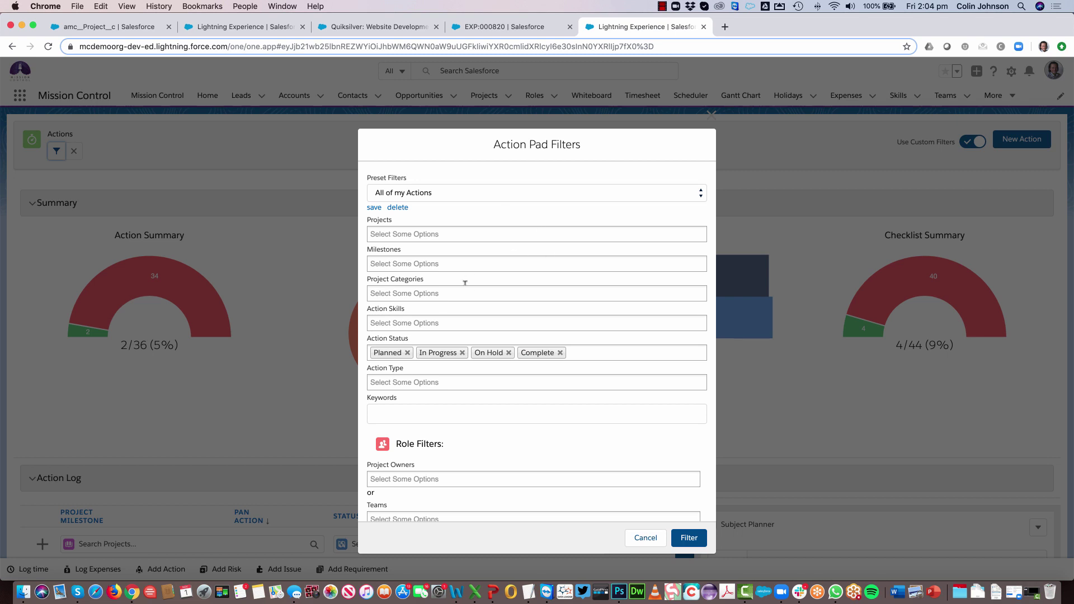
scroll(465, 282, "down", 3)
scroll(465, 282, "down", 3)
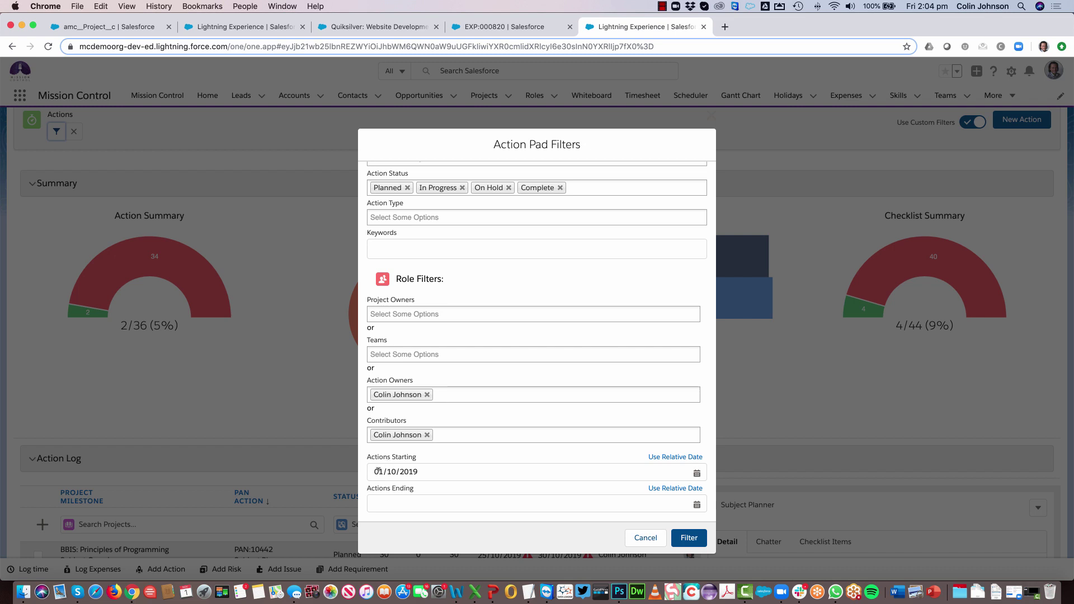
left_click(674, 458)
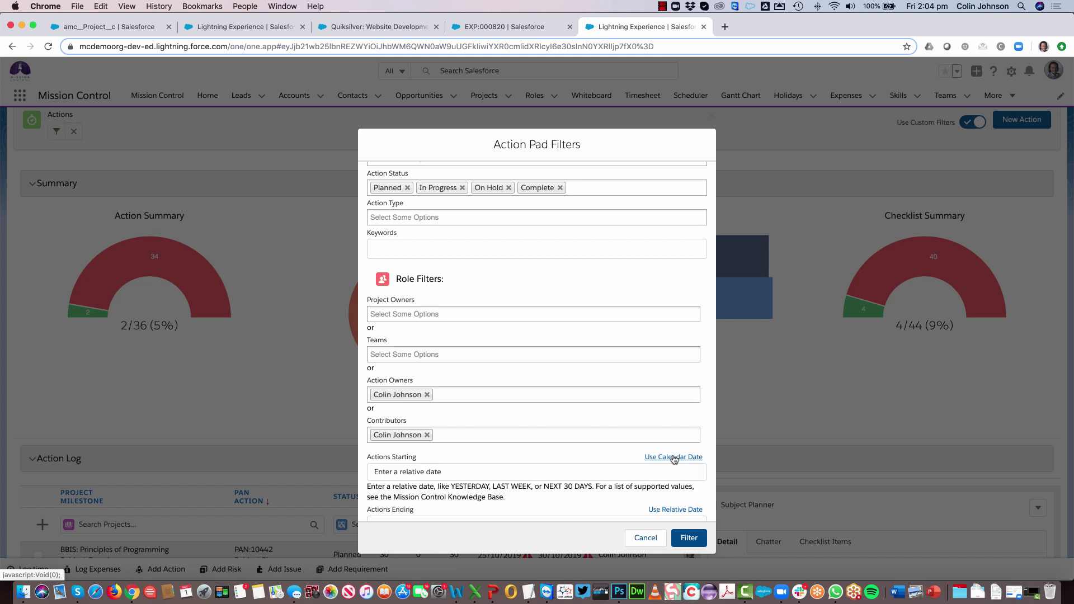
left_click(380, 473)
type("This ")
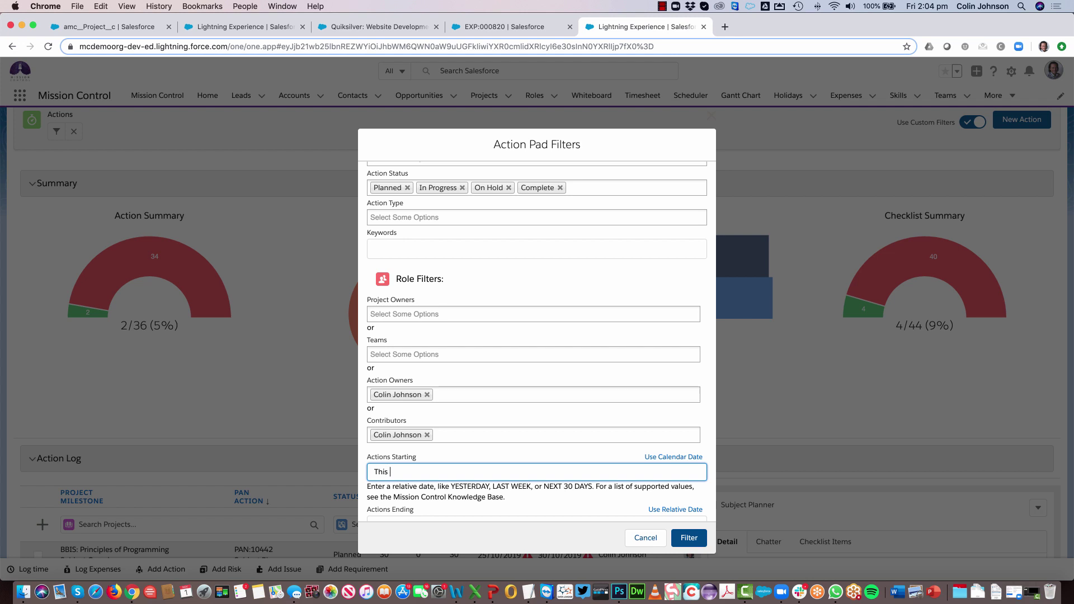
type("Month")
left_click(689, 538)
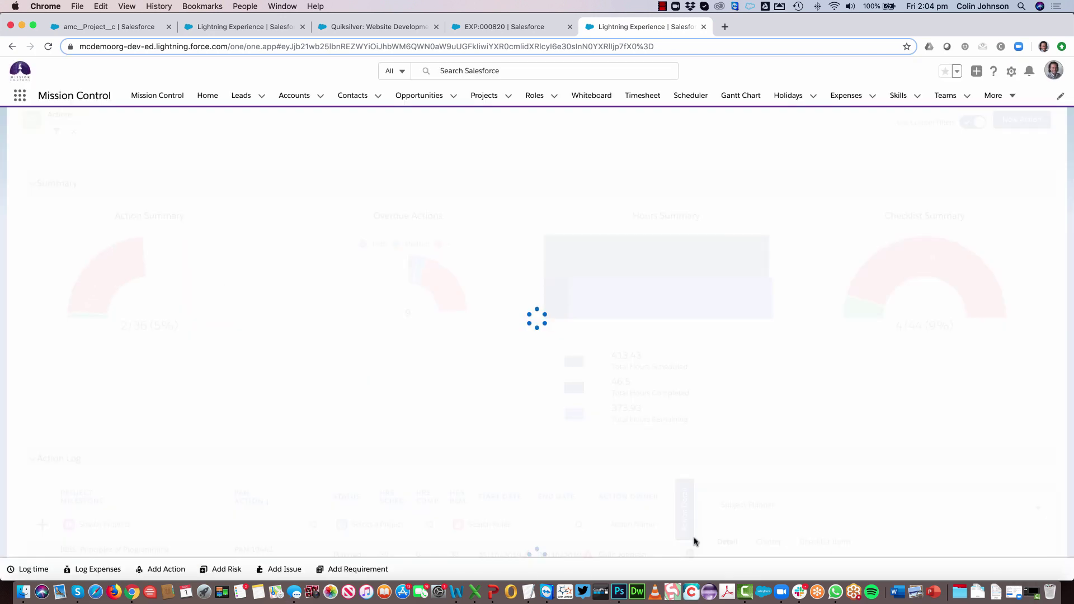